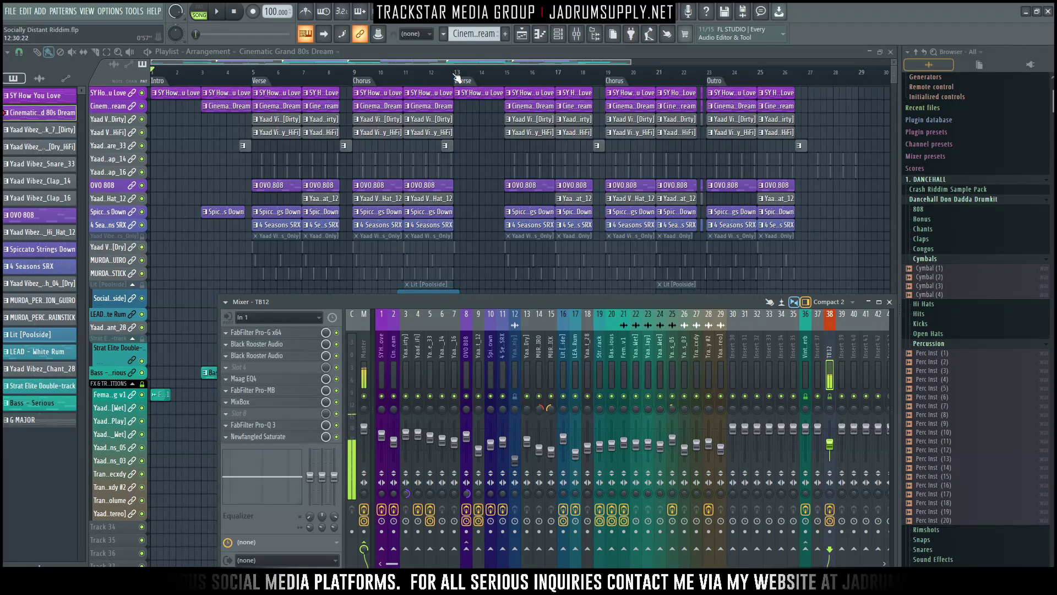
# Hide the mixer and select the playlist time range from the Intro to the second Verse at bar 13.
pyautogui.press('F9')
pyautogui.moveTo(456, 77); pyautogui.dragTo(6, 103)
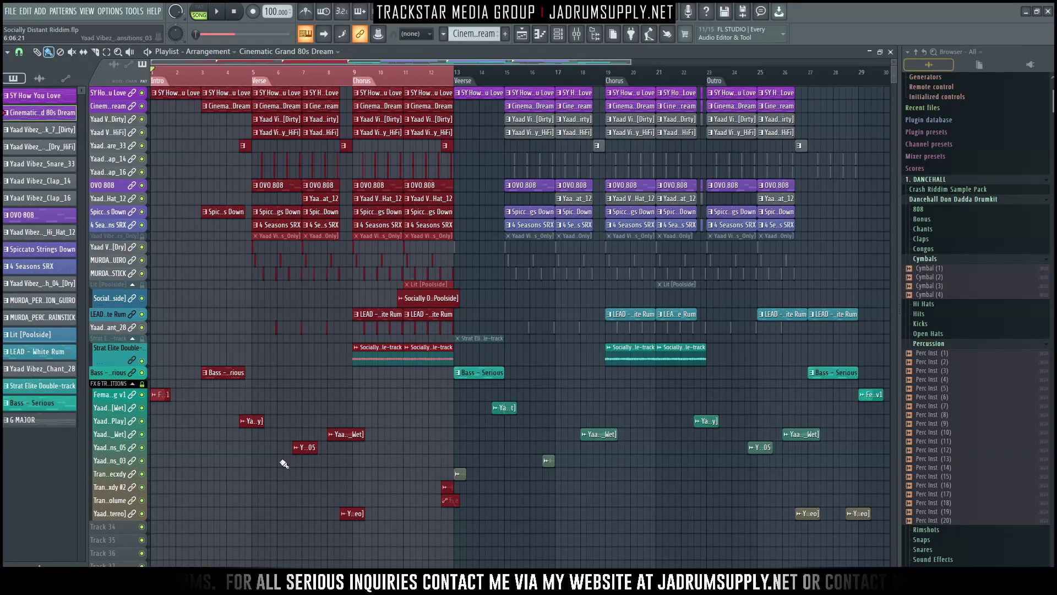
pyautogui.click(638, 509)
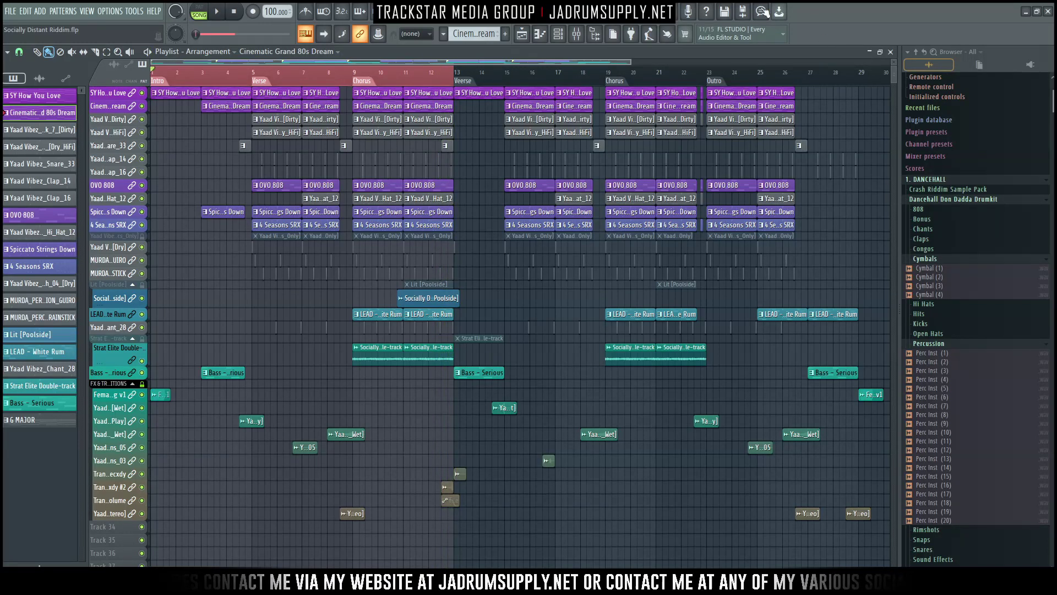
# Show the channel rack and switch the active pattern to G MAJOR.
pyautogui.click(559, 38)
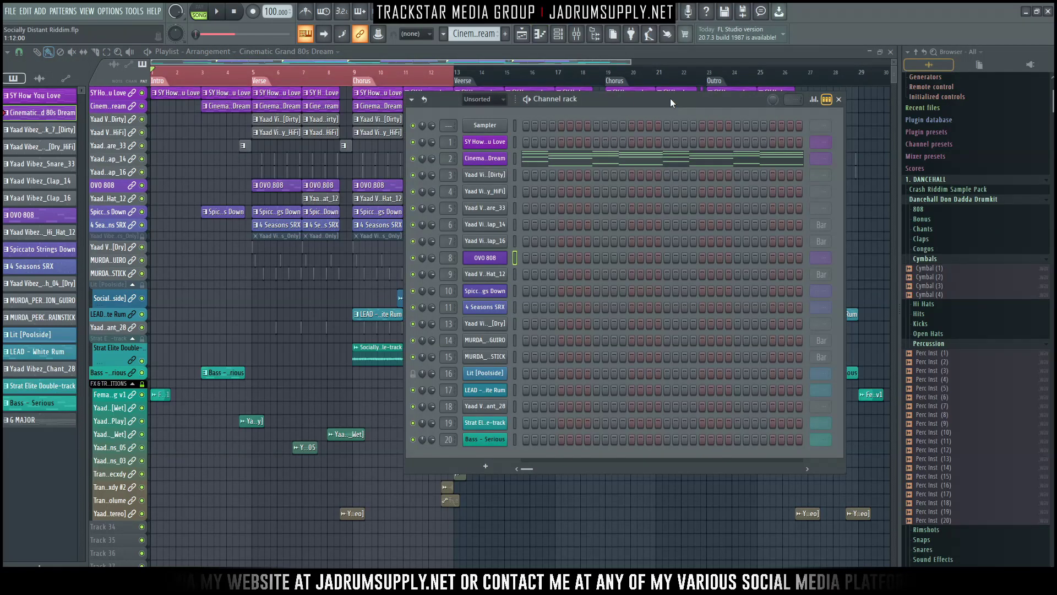
pyautogui.press('KP_Subtract')
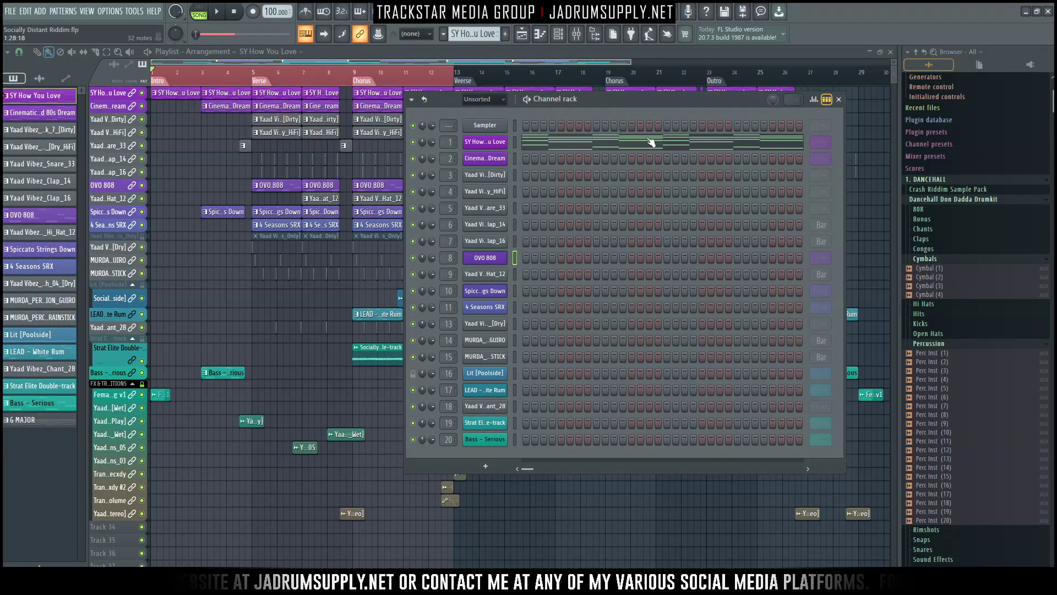
pyautogui.press('KP_Add')
pyautogui.press('KP_Add')
pyautogui.press('KP_Add')
pyautogui.press('KP_Add')
pyautogui.press('KP_Add')
pyautogui.press('KP_Add')
pyautogui.press('KP_Add')
pyautogui.press('KP_Add')
pyautogui.press('KP_Add')
pyautogui.press('KP_Add')
pyautogui.press('KP_Add')
pyautogui.press('KP_Add')
pyautogui.press('KP_Add')
pyautogui.press('KP_Add')
pyautogui.press('KP_Add')
pyautogui.press('KP_Add')
pyautogui.press('KP_Add')
pyautogui.press('KP_Add')
pyautogui.press('KP_Add')
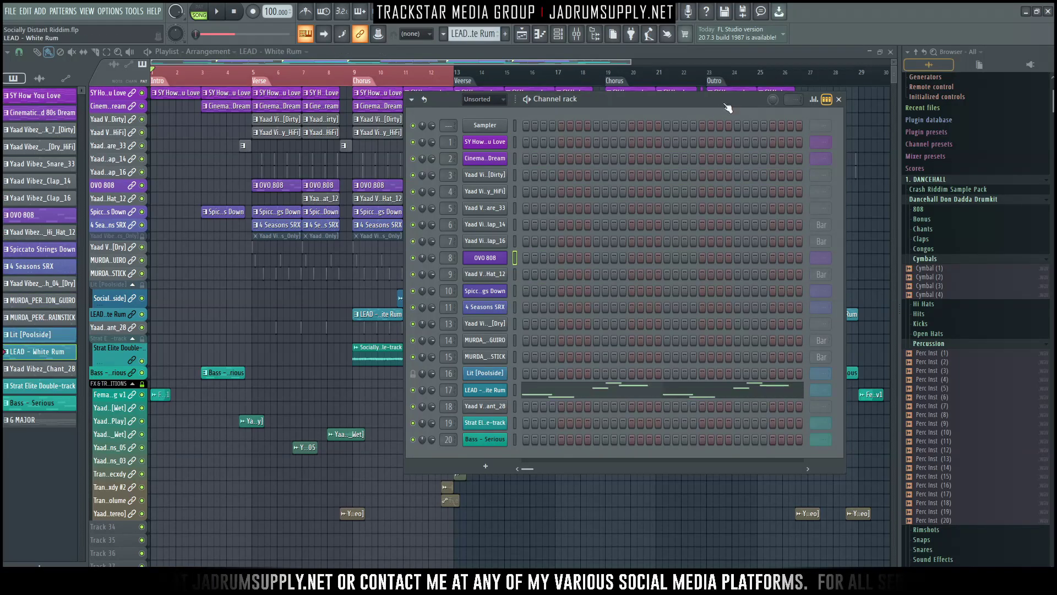
pyautogui.press('KP_Add')
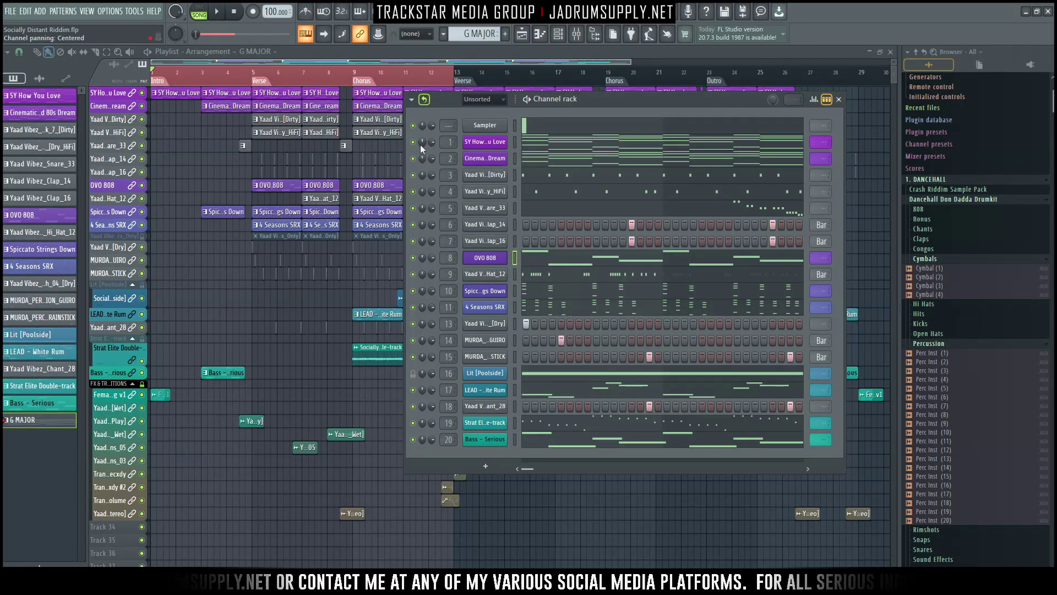
# Examine the SY How You Love chords in the piano roll and play them back in pattern mode.
pyautogui.click(570, 150)
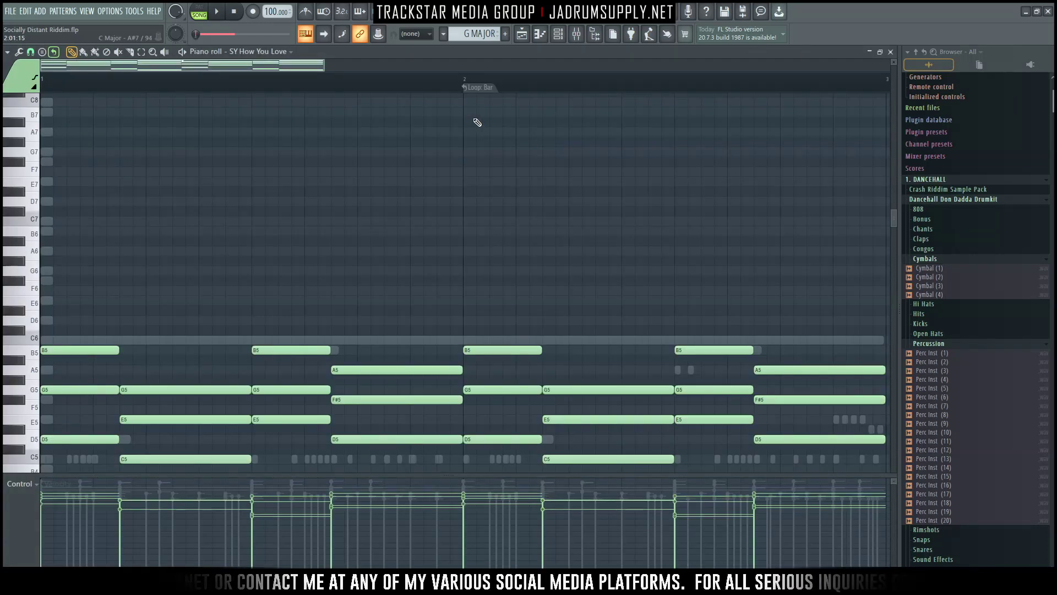
pyautogui.scroll(-2, 496, 106)
pyautogui.scroll(-5, 295, 125)
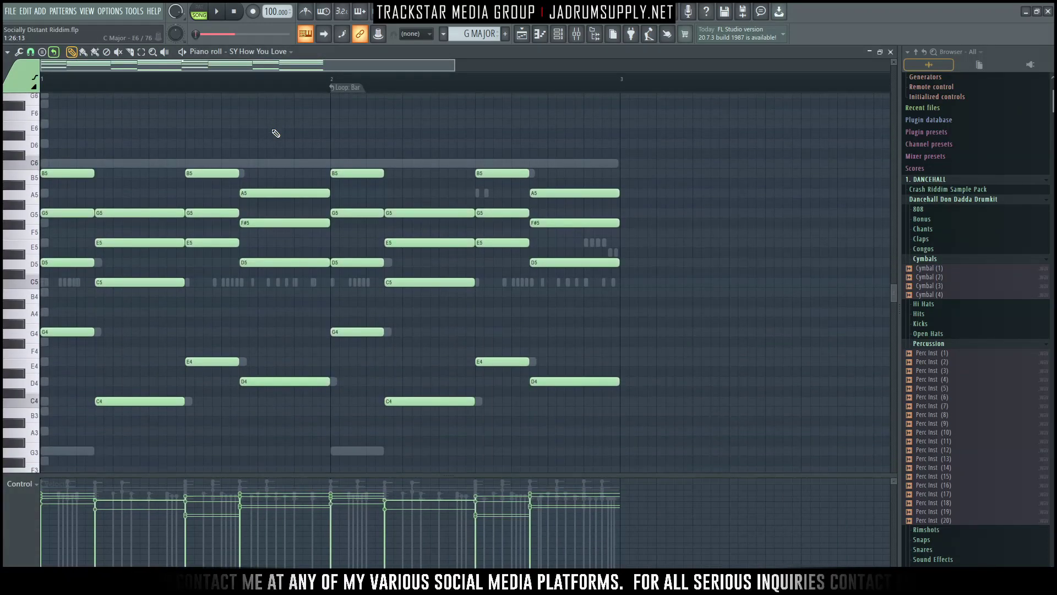
pyautogui.scroll(1, 272, 129)
pyautogui.press('space')
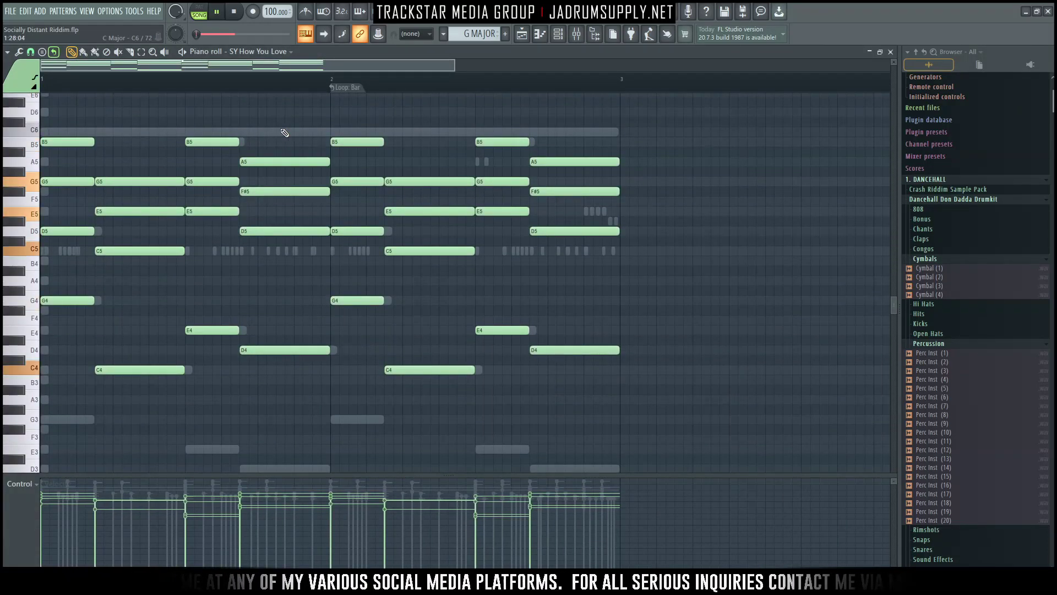
pyautogui.press('space')
pyautogui.press('space')
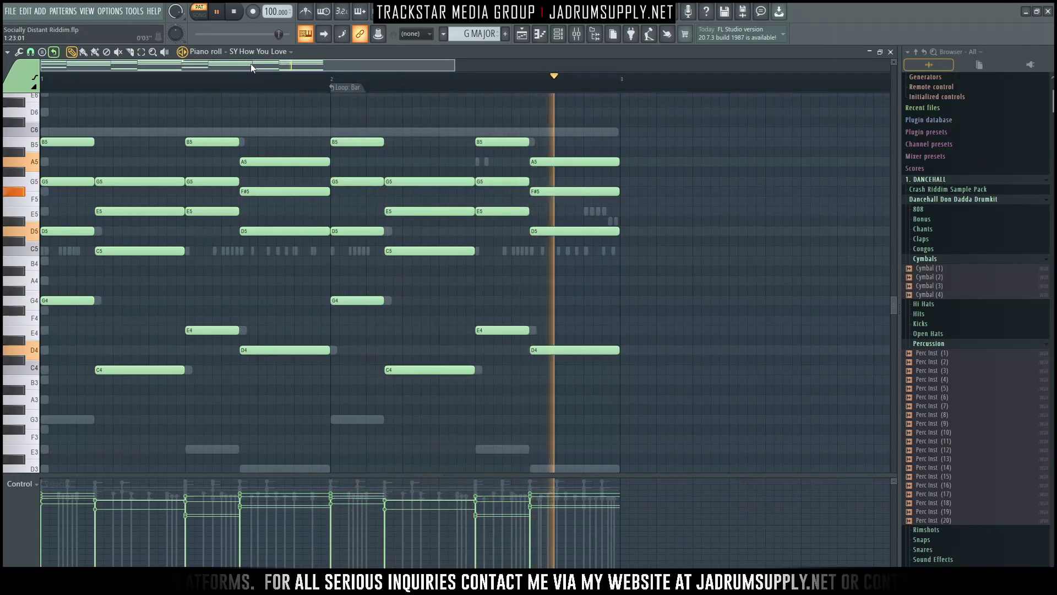
pyautogui.press('space')
# Open the SY How You Love channel's Spire synth and show its delay effect settings.
pyautogui.click(565, 42)
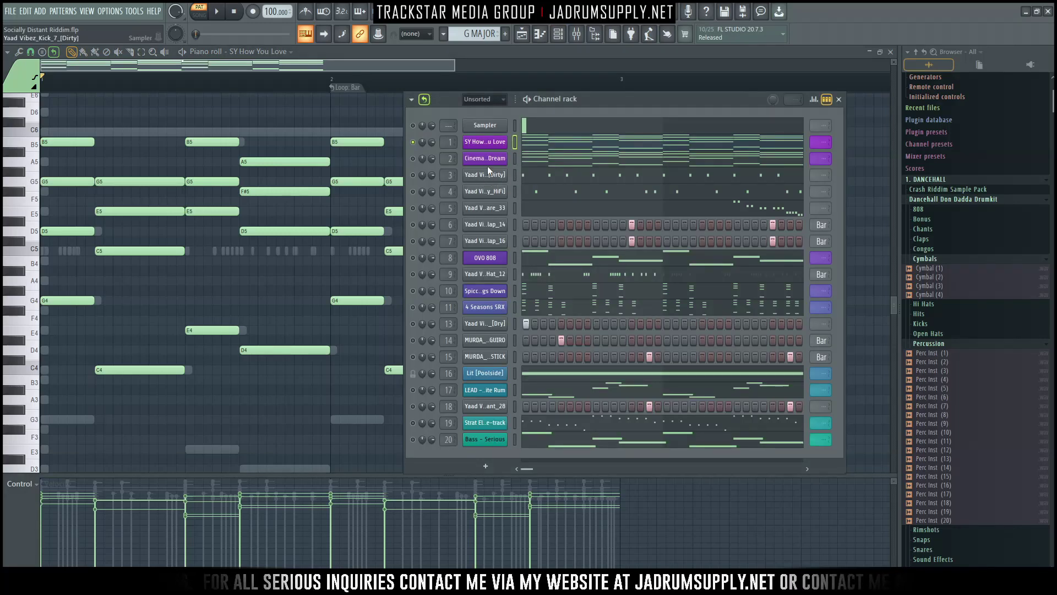
pyautogui.click(487, 144)
pyautogui.moveTo(473, 226); pyautogui.dragTo(385, 139)
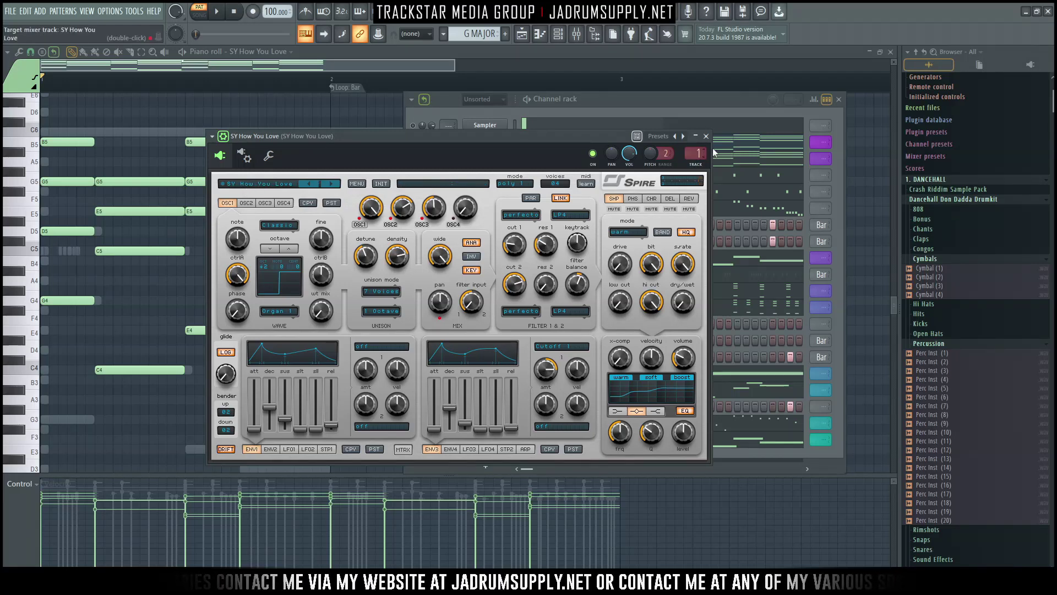
pyautogui.click(670, 199)
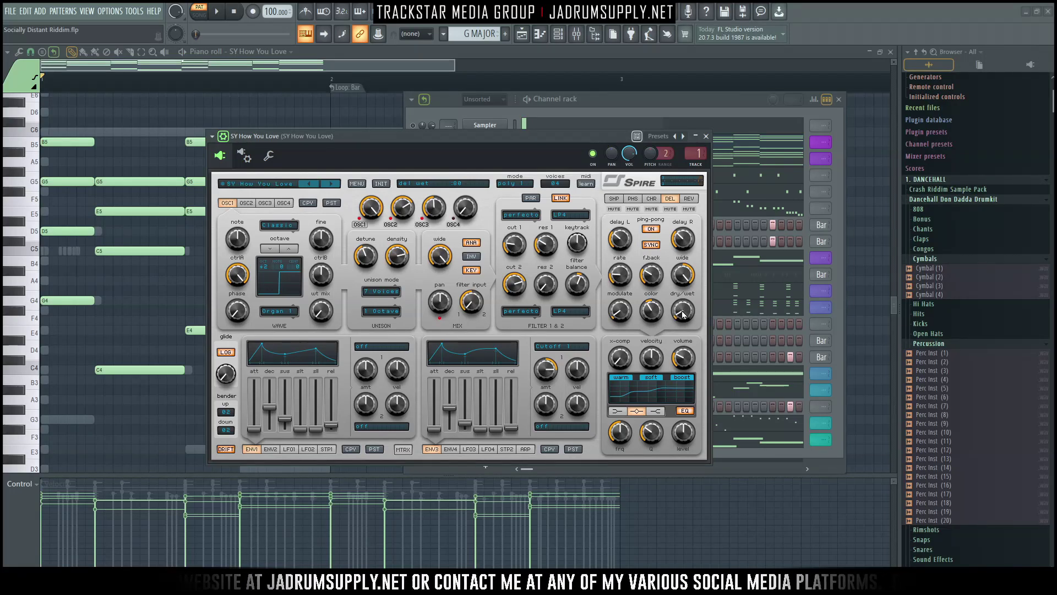
pyautogui.moveTo(542, 141); pyautogui.dragTo(467, 141)
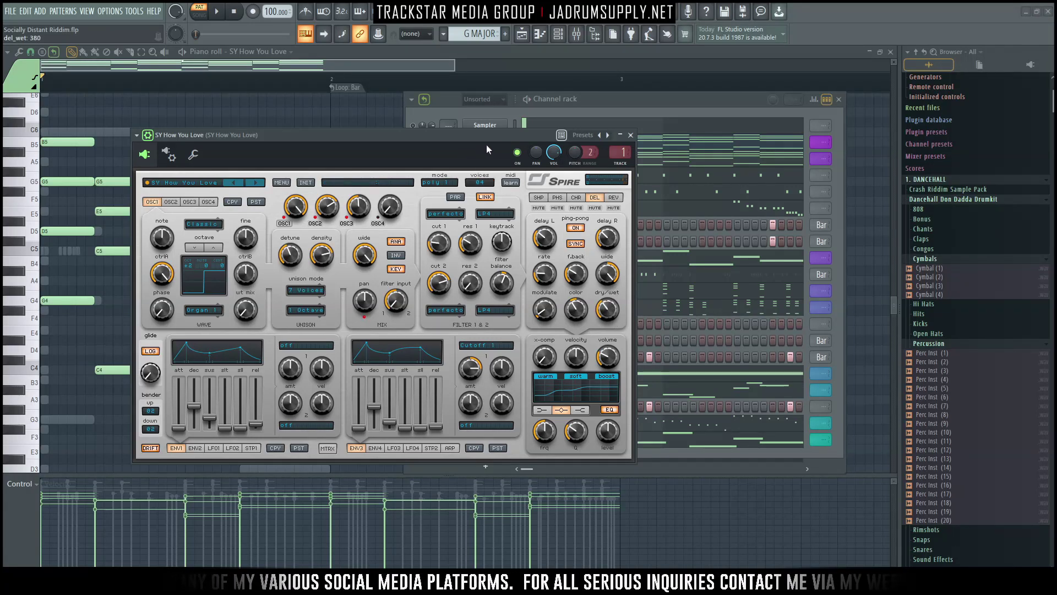
pyautogui.moveTo(484, 149); pyautogui.dragTo(561, 181)
# Set Spire's delay dry/wet to 35, playing the chords before and after the change, and close the synth window.
pyautogui.press('space')
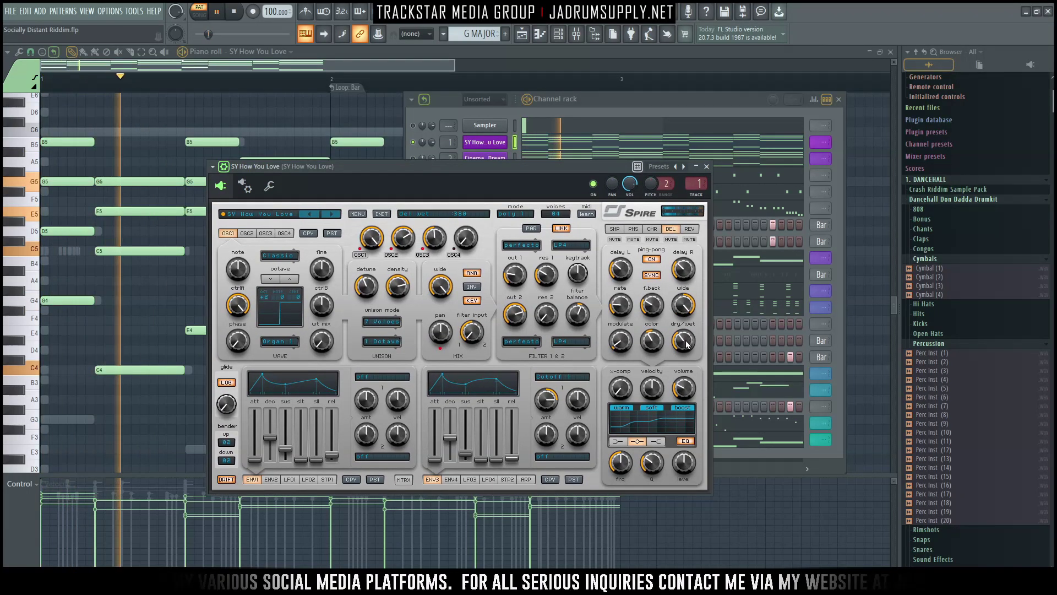
pyautogui.press('space')
pyautogui.moveTo(688, 344); pyautogui.dragTo(688, 365)
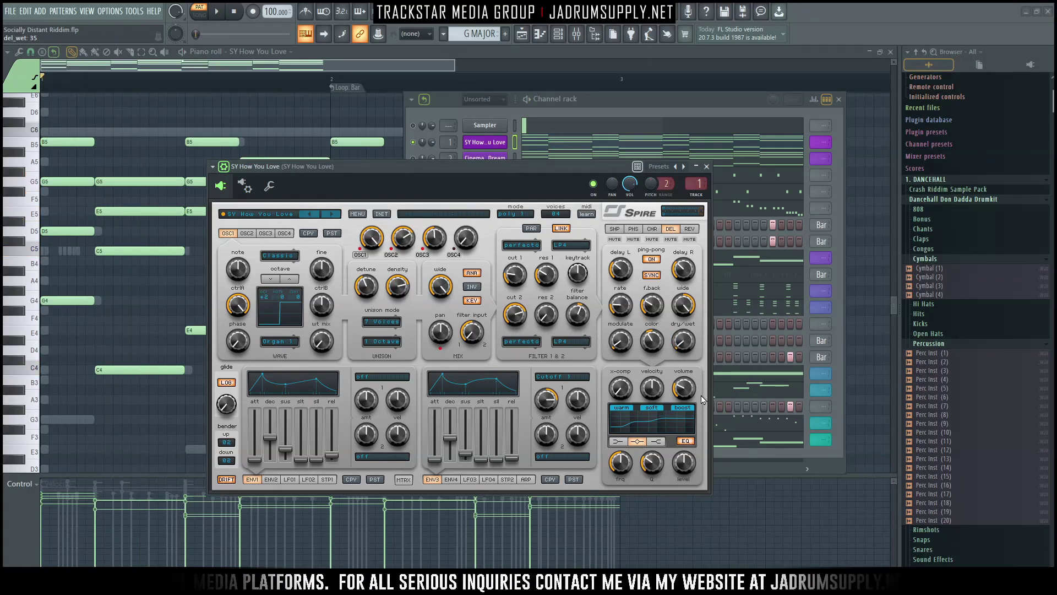
pyautogui.moveTo(544, 172); pyautogui.dragTo(612, 218)
pyautogui.press('space')
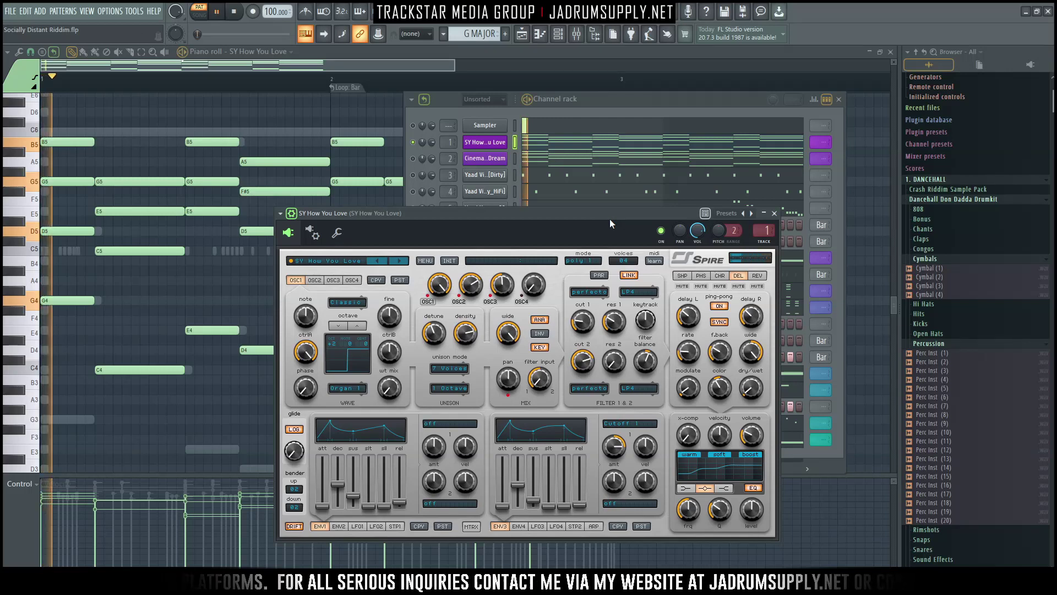
pyautogui.press('space')
pyautogui.click(774, 213)
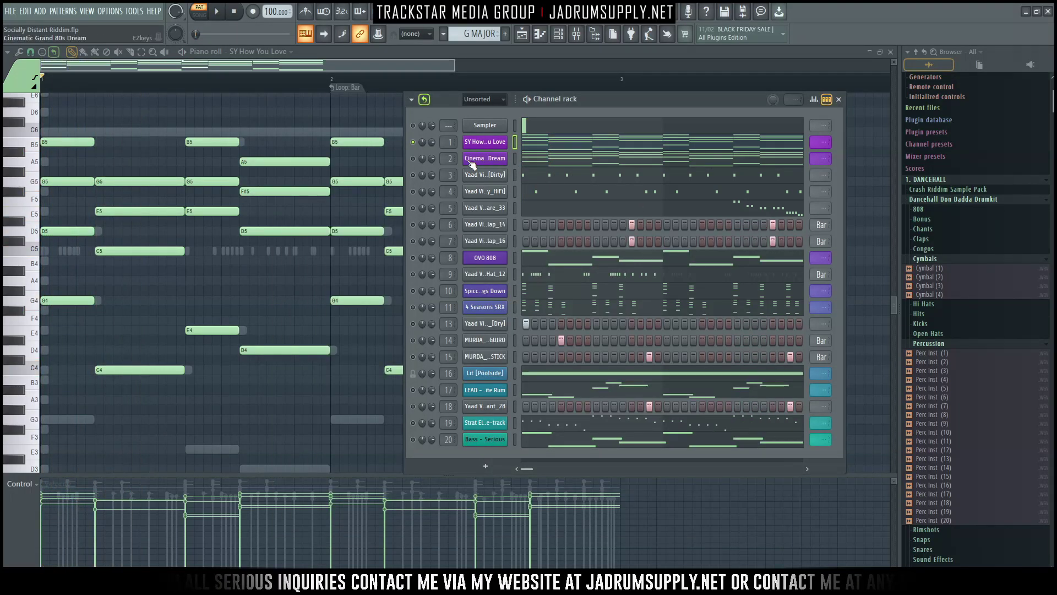
# Examine the Cinematic Grand 80s Dream channel's chords in the piano roll and its EZkeys instrument preset.
pyautogui.click(539, 164)
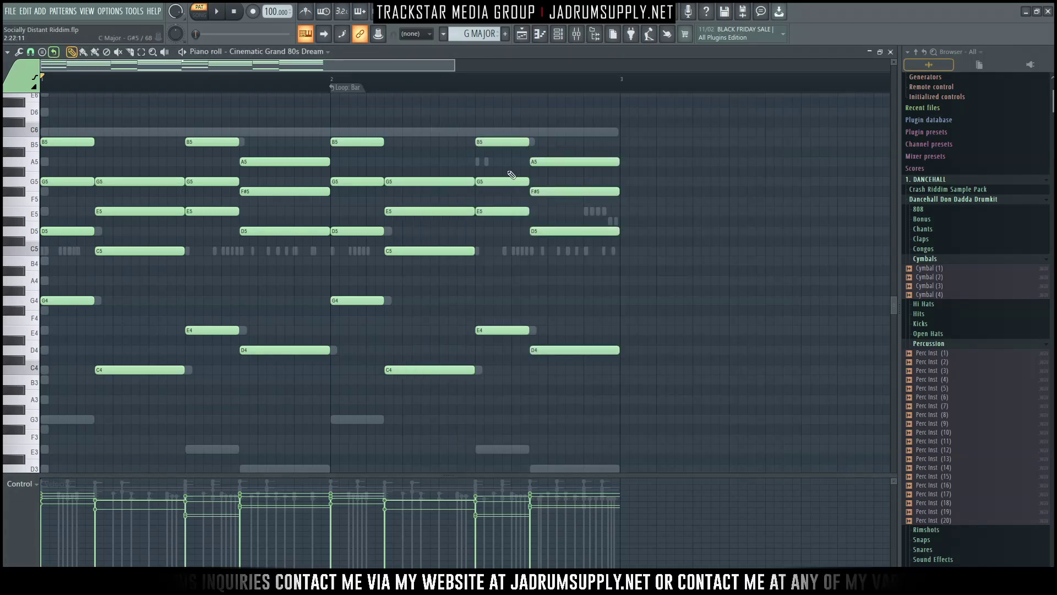
pyautogui.click(560, 37)
pyautogui.click(504, 162)
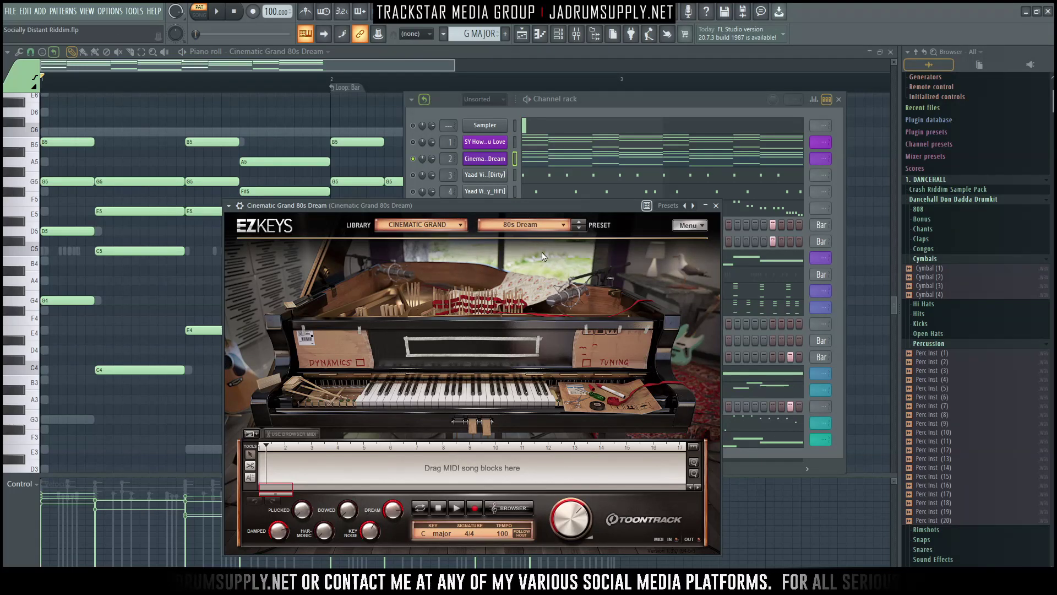
pyautogui.press('F5')
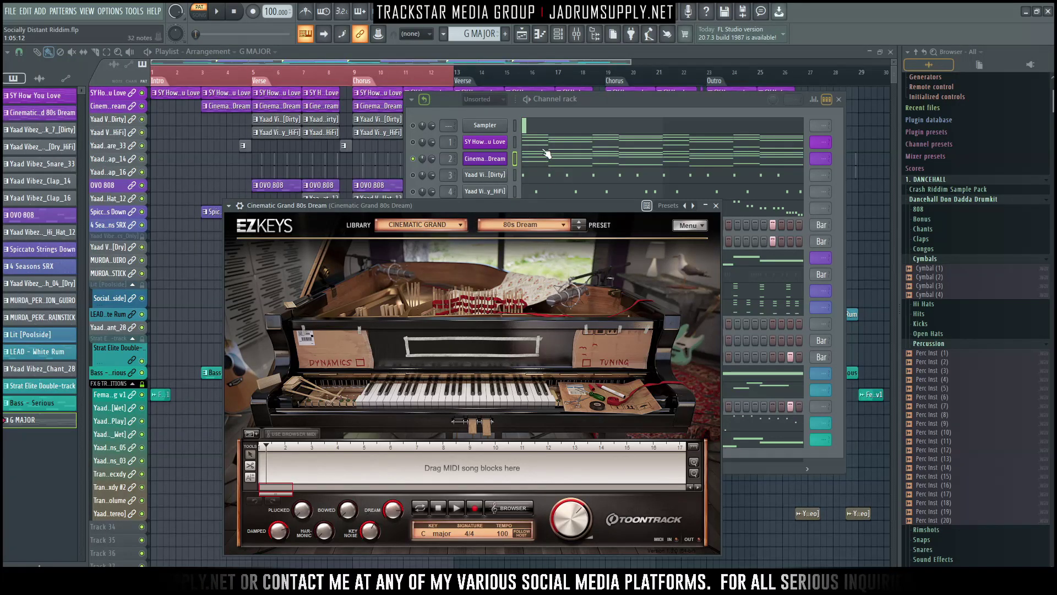
pyautogui.press('F7')
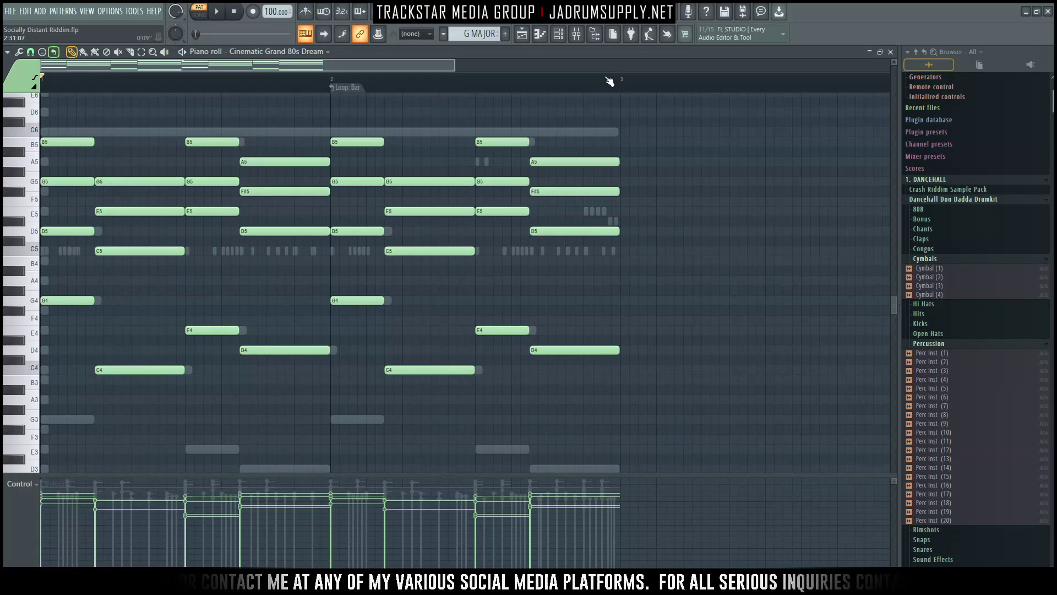
# Play the Cinematic Grand 80s Dream chords alone and again layered with SY How You Love.
pyautogui.press('space')
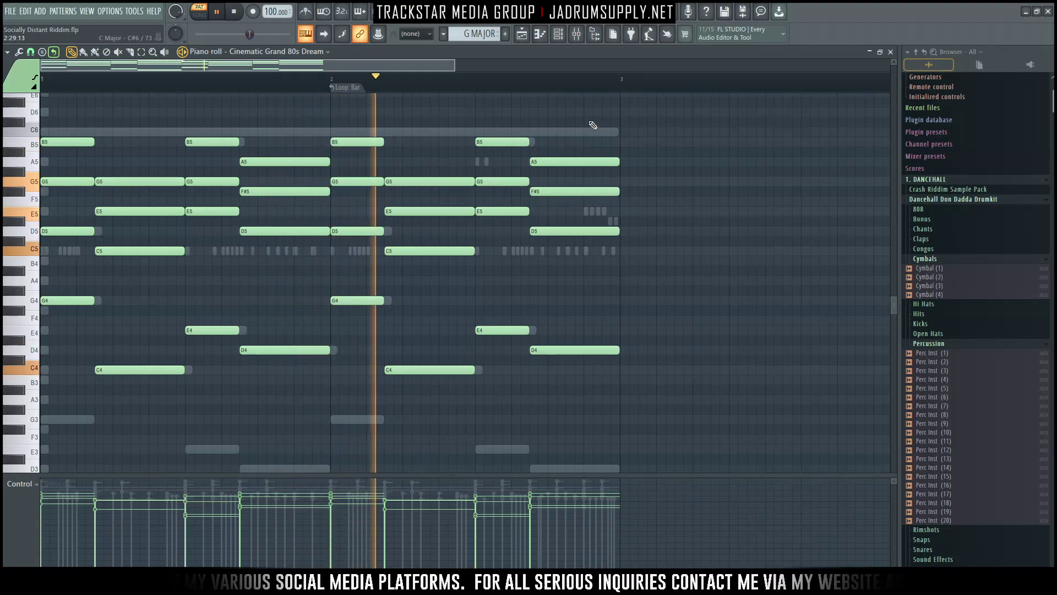
pyautogui.click(558, 34)
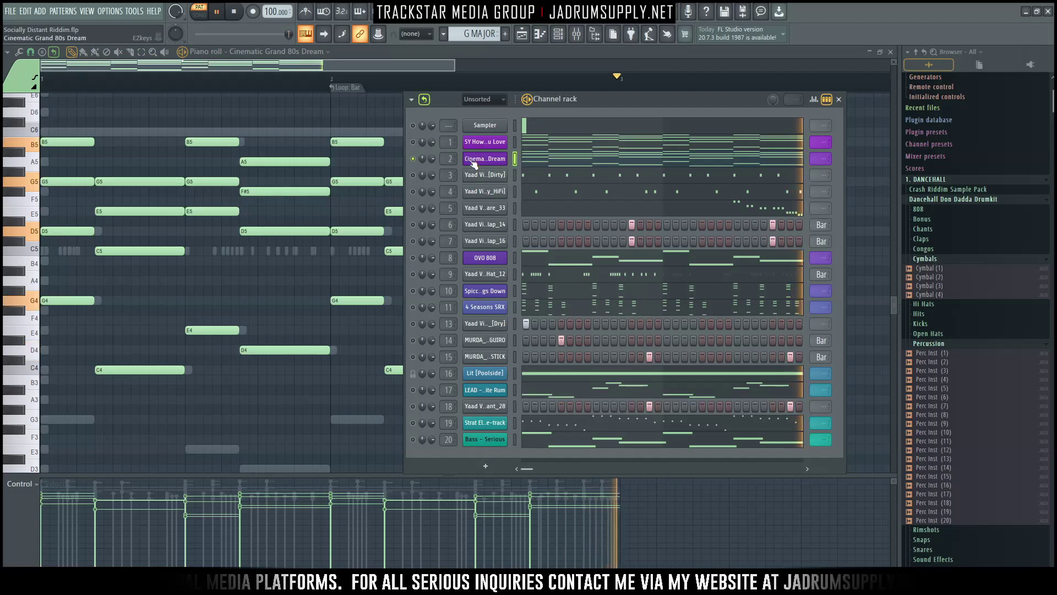
pyautogui.press('space')
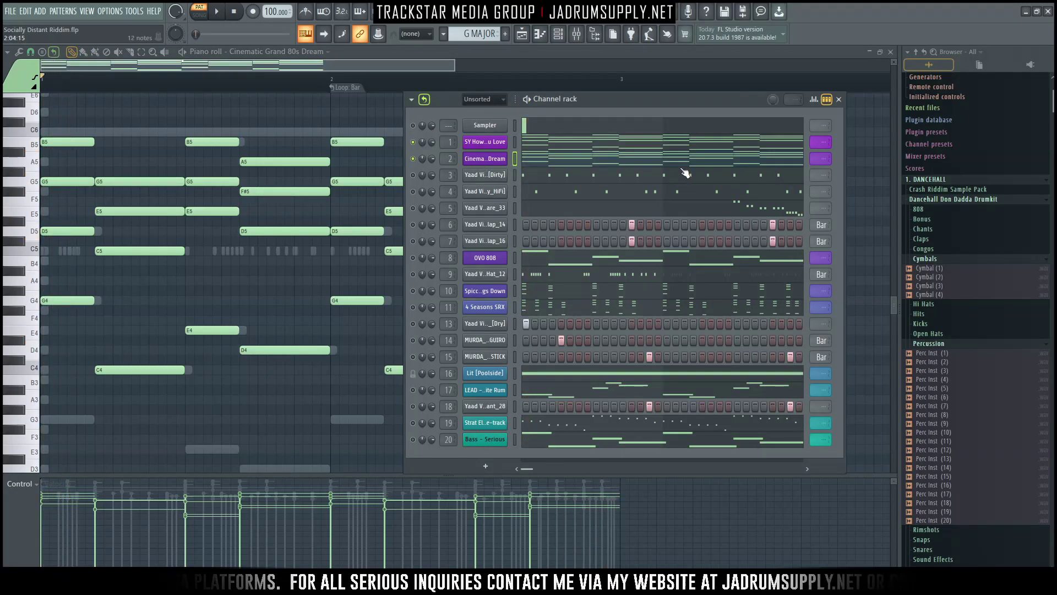
pyautogui.press('space')
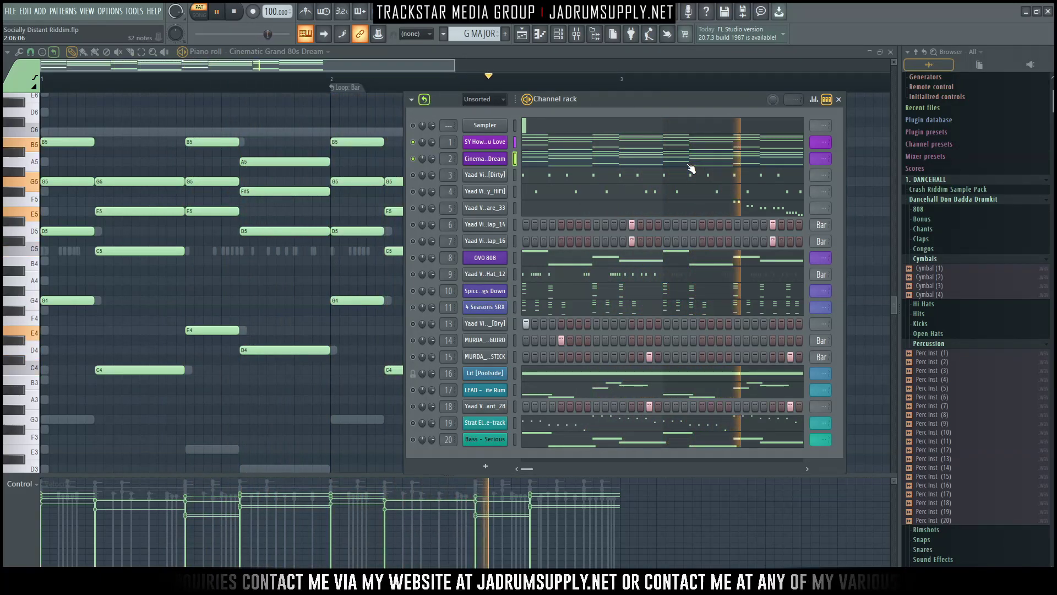
pyautogui.press('space')
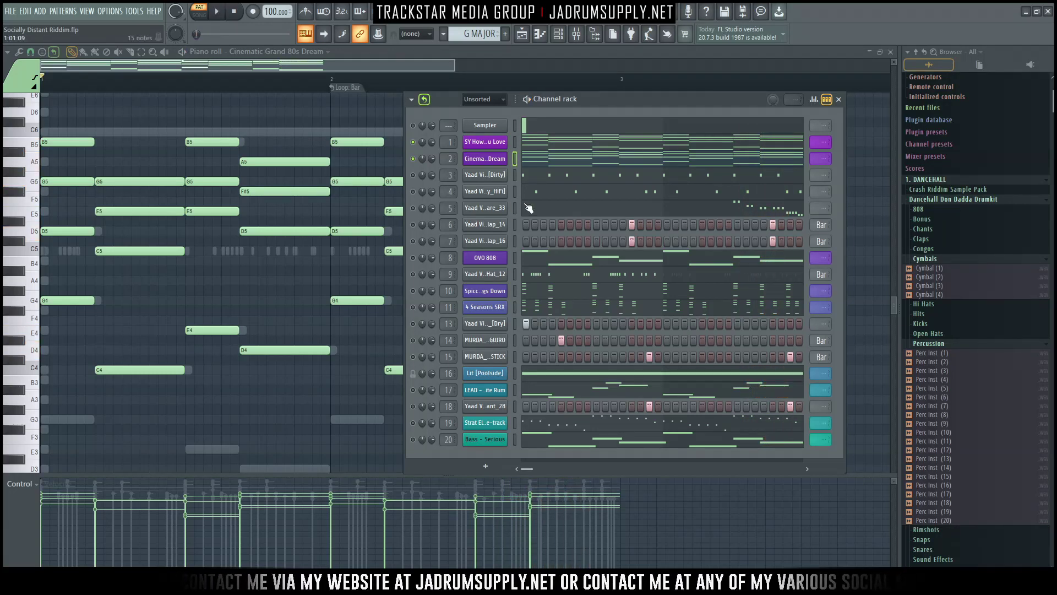
# Play the pattern while examining the piano-roll notes of Yaad Vibez_Kick_7_[Dirty], Yaad Vibez_Snare_25_[Dry_HiFi] and Yaad Vibez_Snare_33.
pyautogui.click(555, 177)
pyautogui.press('space')
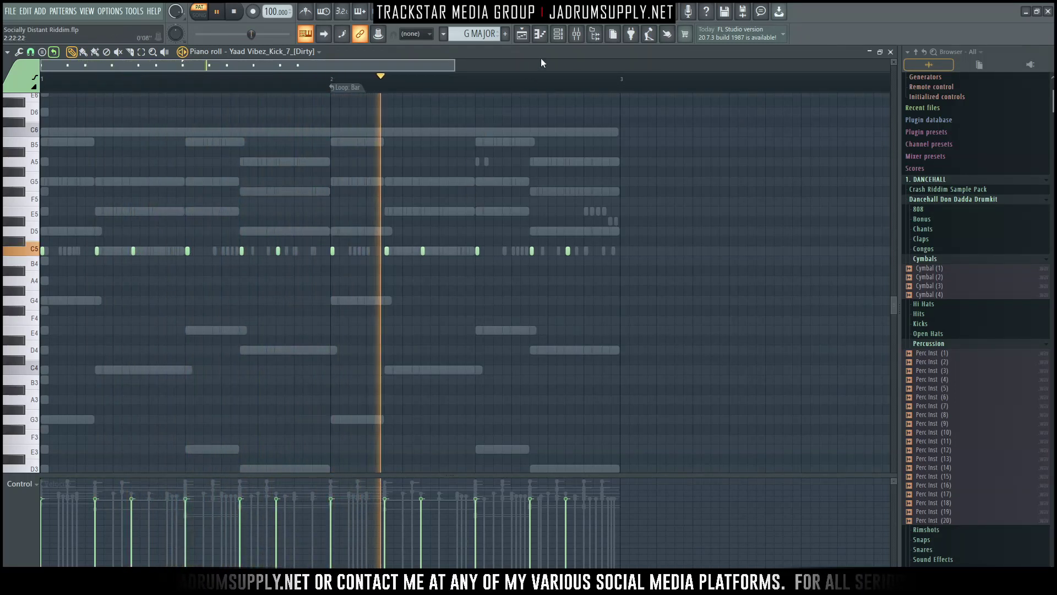
pyautogui.press('F6')
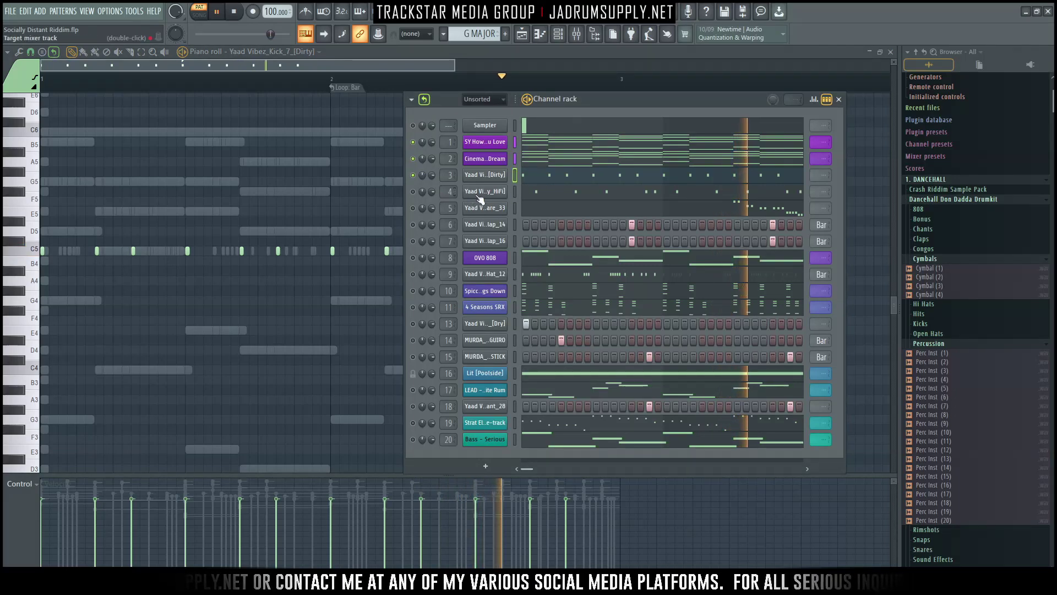
pyautogui.click(520, 192)
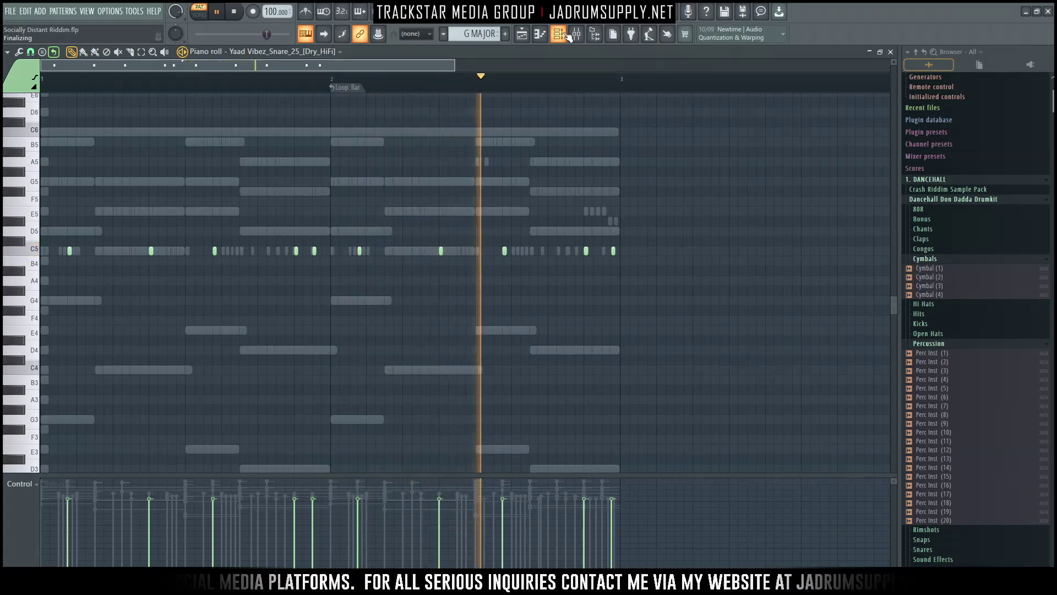
pyautogui.click(567, 35)
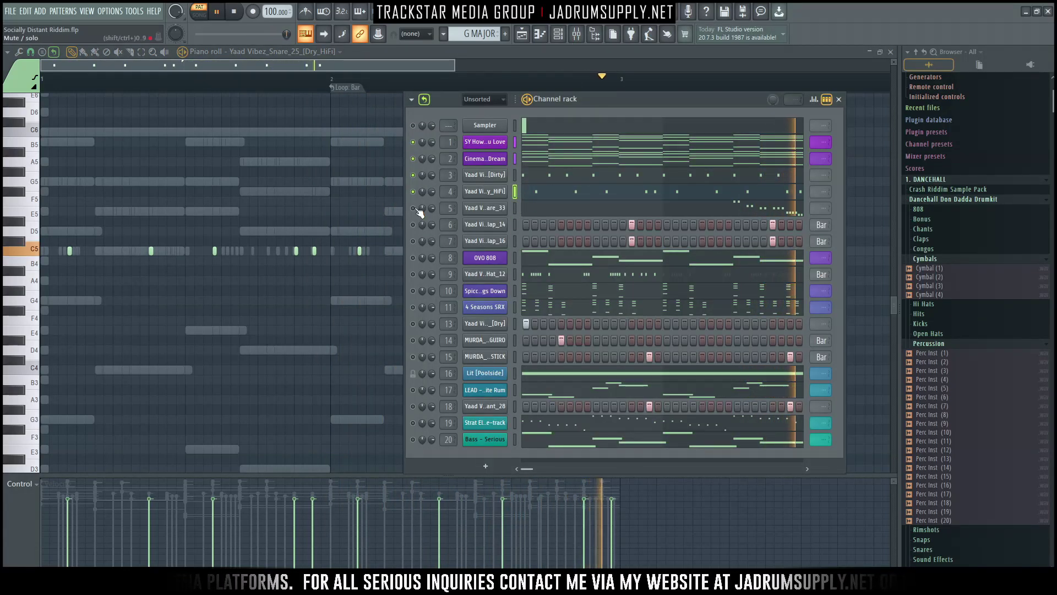
pyautogui.click(572, 209)
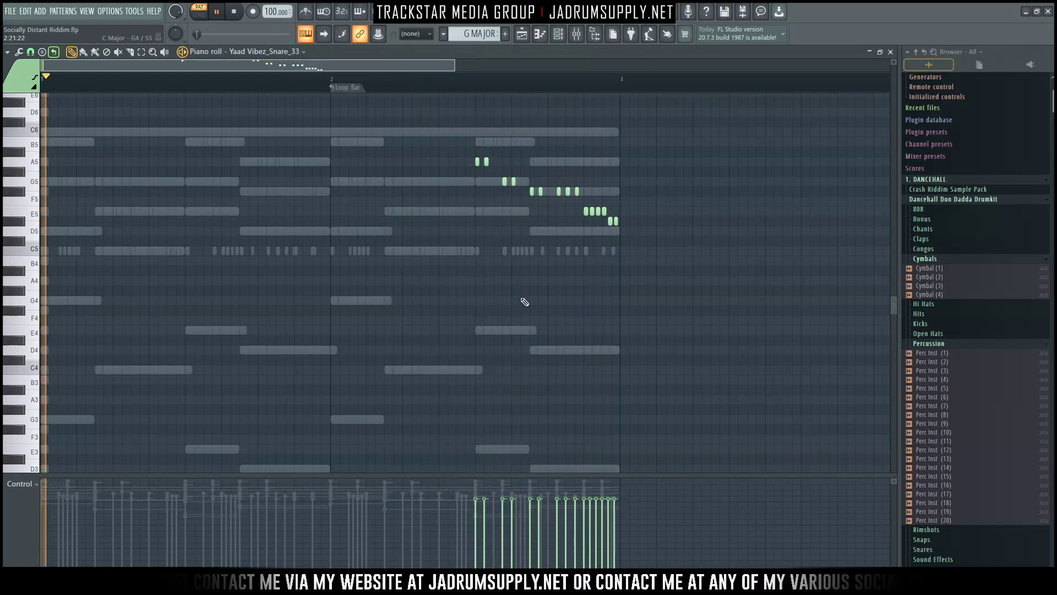
# Stop playback and open the PanMan effect on the Yaad Vibez_Snare_33 mixer track, placing its window above the mixer.
pyautogui.press('F9')
pyautogui.press('space')
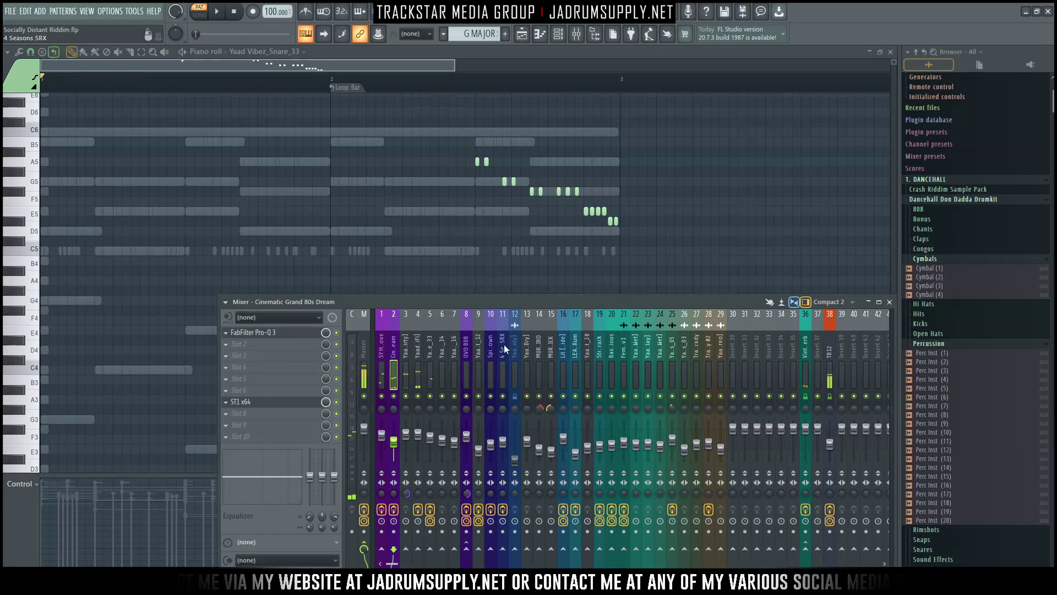
pyautogui.click(431, 361)
pyautogui.click(261, 332)
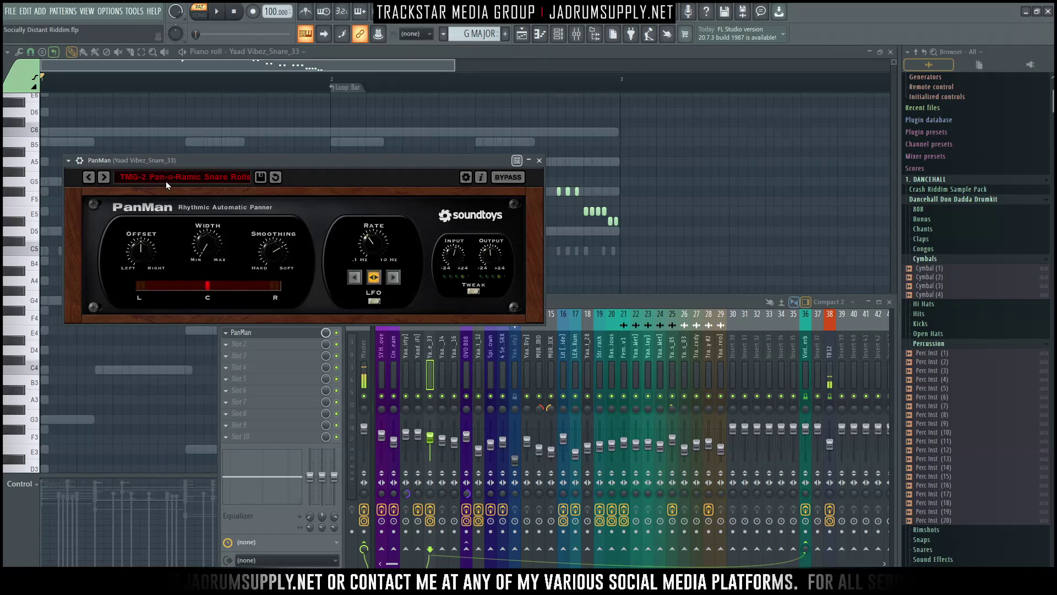
pyautogui.moveTo(367, 160); pyautogui.dragTo(576, 132)
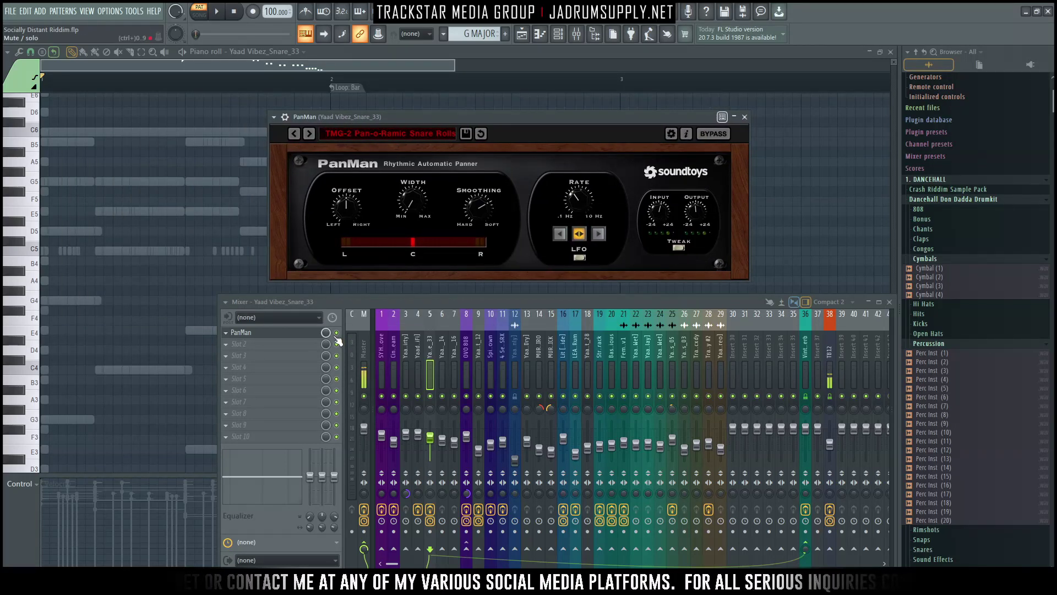
# Play the pattern while watching PanMan pan the Yaad Vibez_Snare_33 rolls, and close the effect and the piano roll.
pyautogui.press('space')
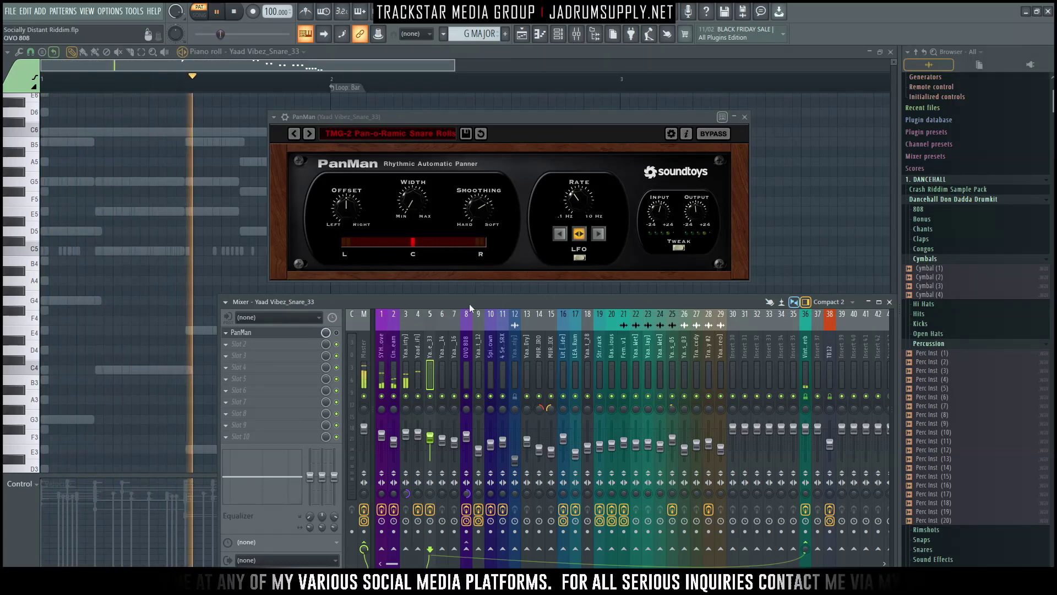
pyautogui.moveTo(555, 124); pyautogui.dragTo(584, 265)
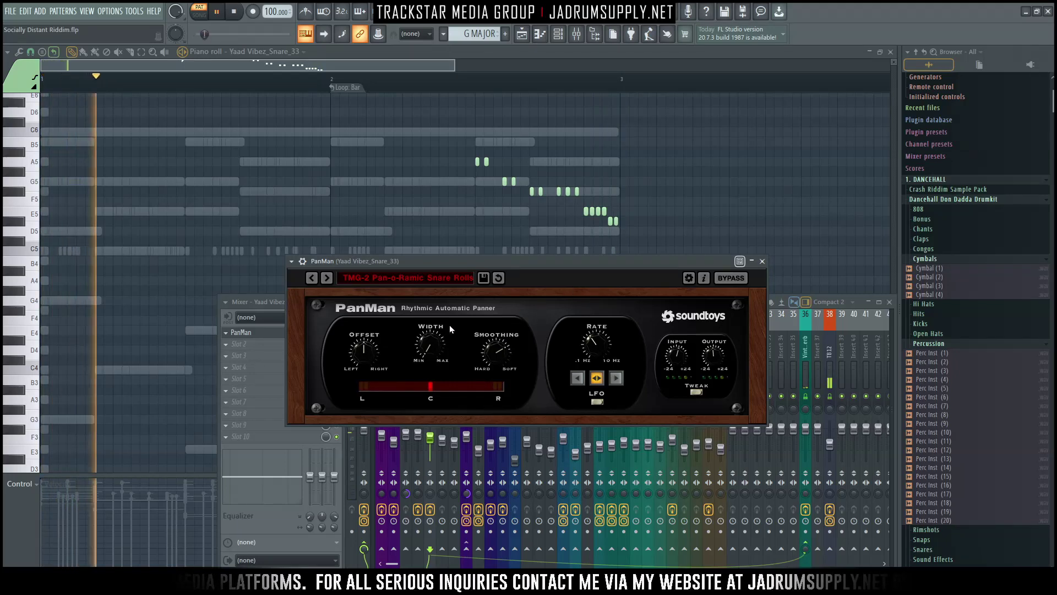
pyautogui.moveTo(544, 262)
pyautogui.mouseDown()
pyautogui.moveTo(553, 137)
pyautogui.moveTo(562, 176)
pyautogui.moveTo(529, 265)
pyautogui.mouseUp()
pyautogui.click(322, 334)
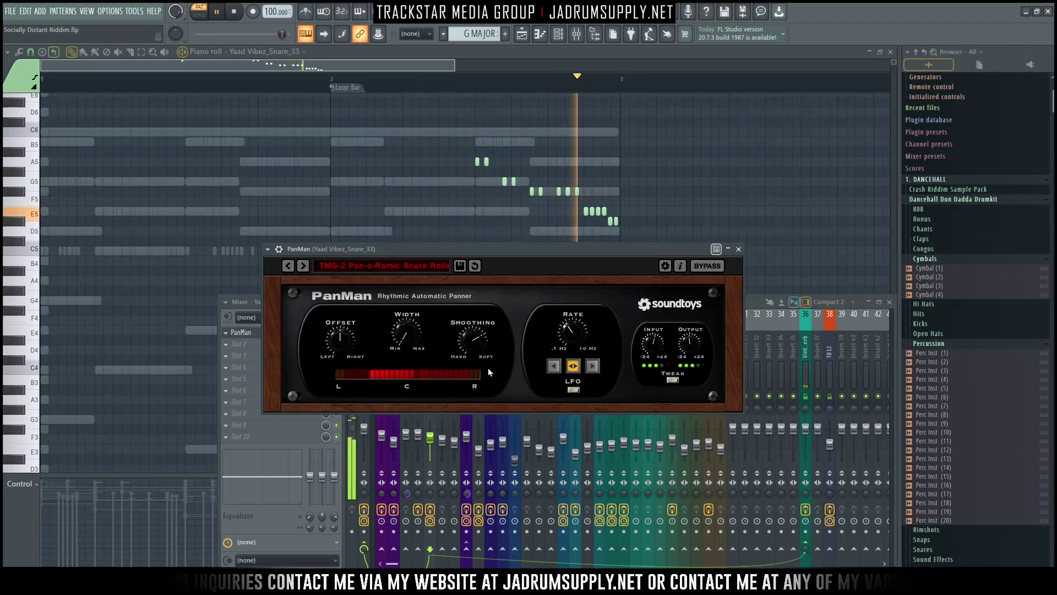
pyautogui.press('space')
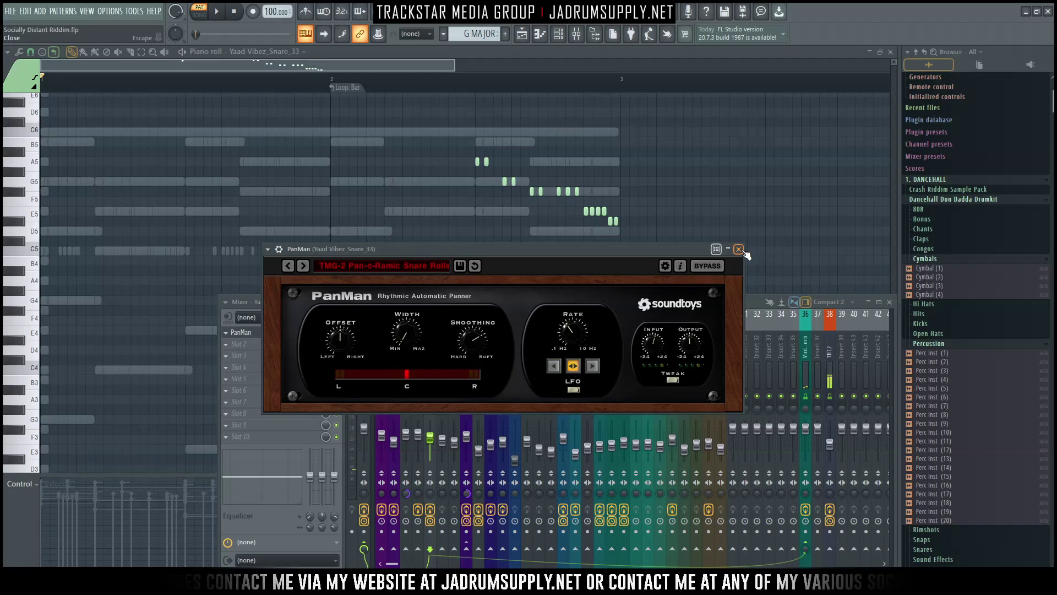
pyautogui.click(739, 249)
pyautogui.click(890, 52)
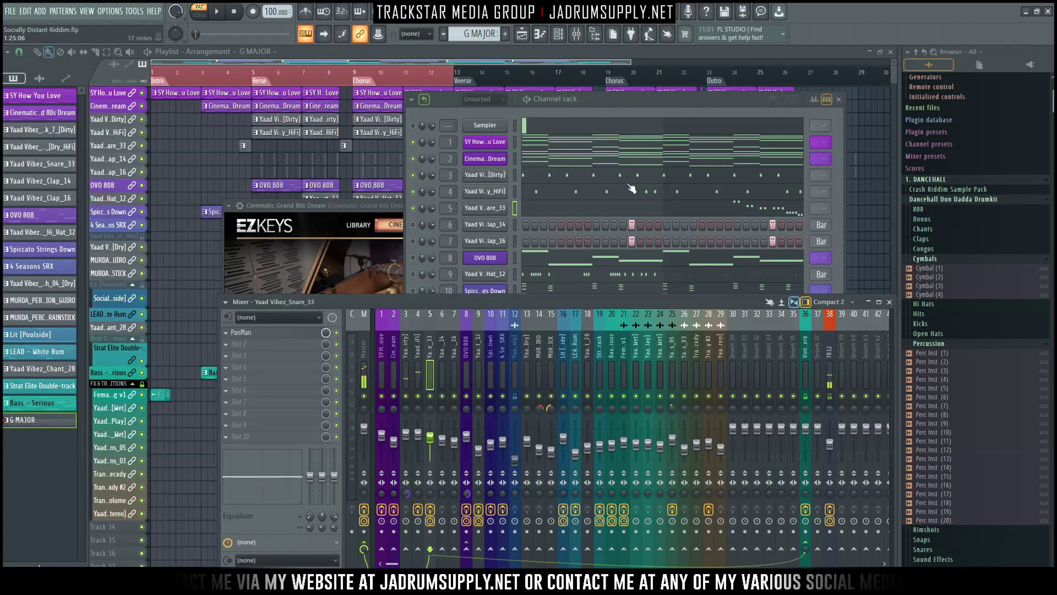
# Unmute and examine the Yaad Vibez_Clap_14 and Yaad Vibez_Clap_16 samples, and play the pattern with them.
pyautogui.click(412, 232)
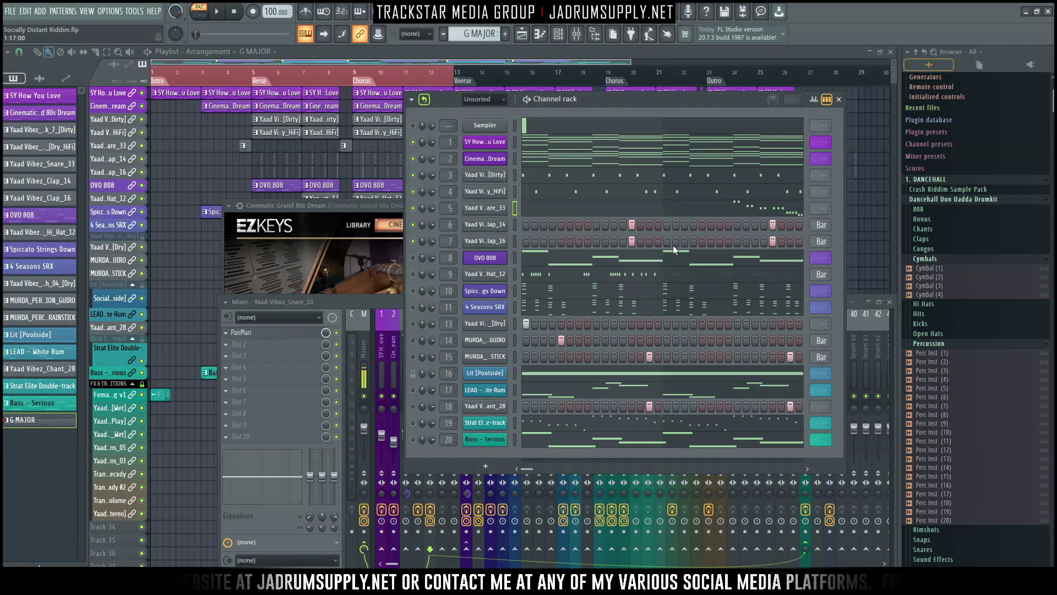
pyautogui.click(483, 227)
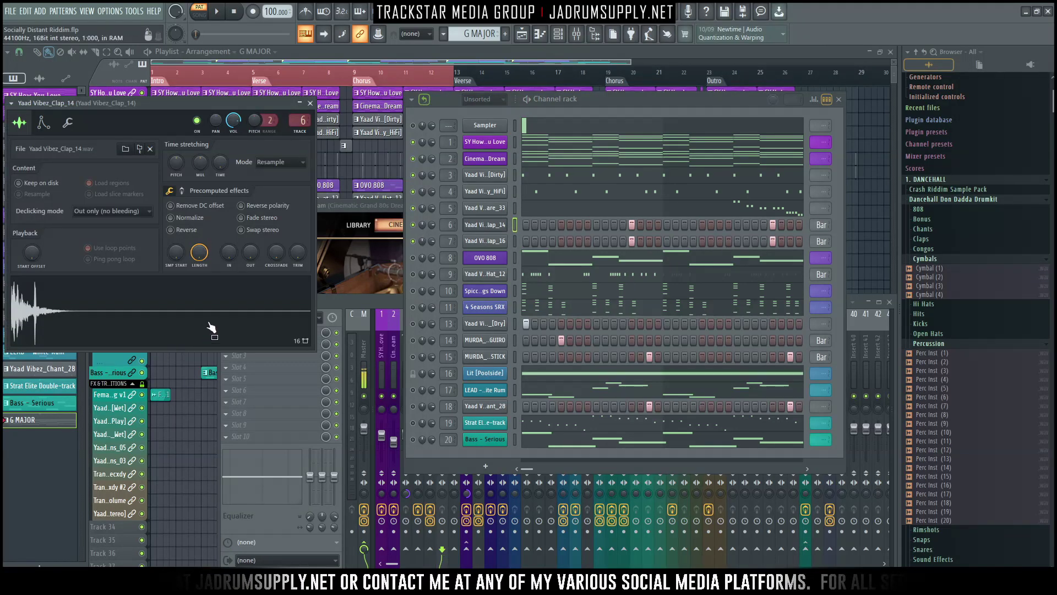
pyautogui.click(172, 314)
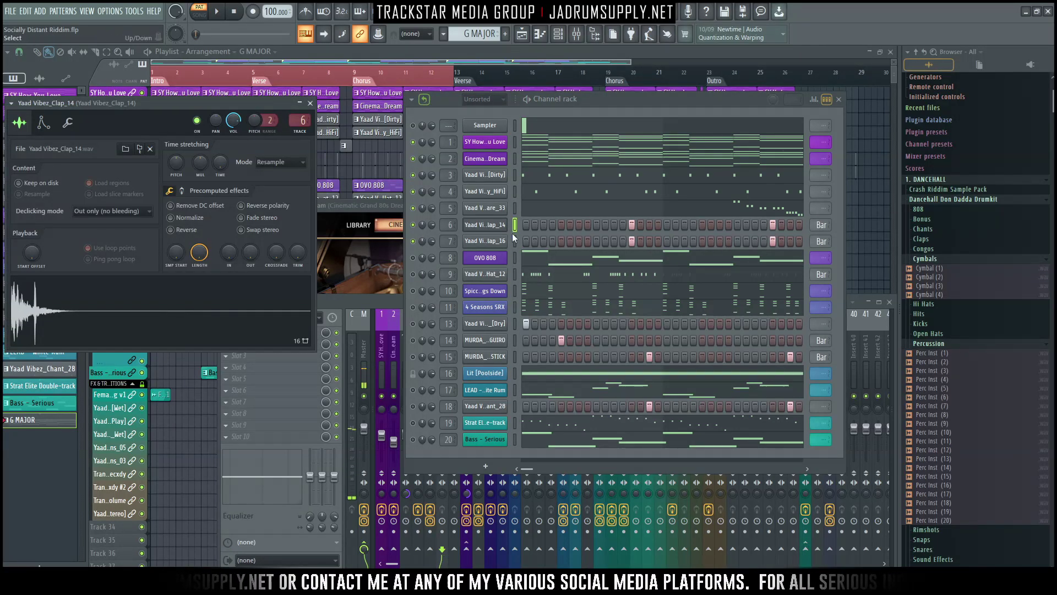
pyautogui.click(477, 244)
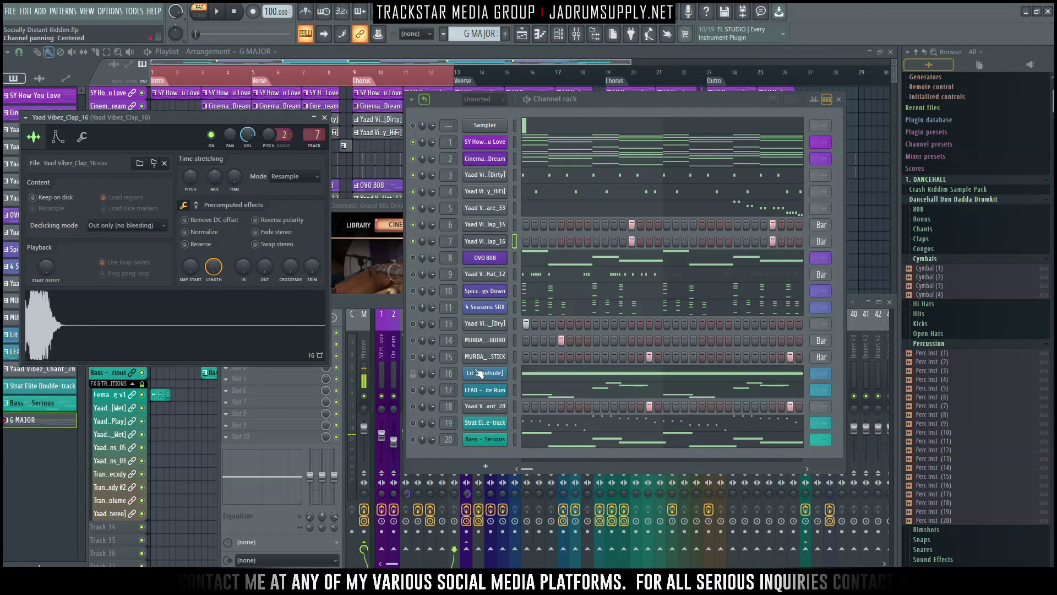
pyautogui.press('space')
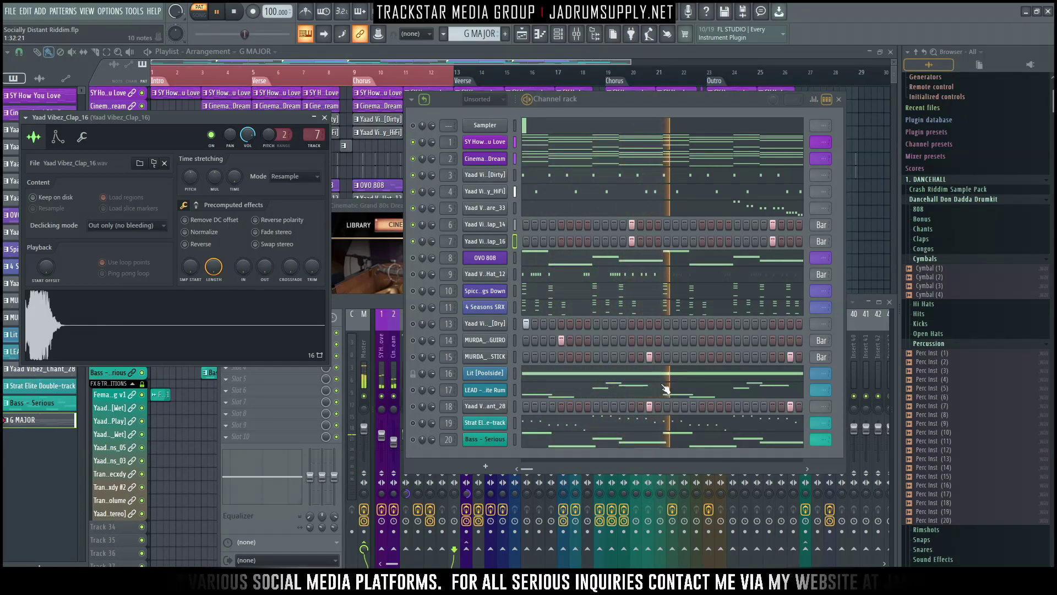
pyautogui.press('space')
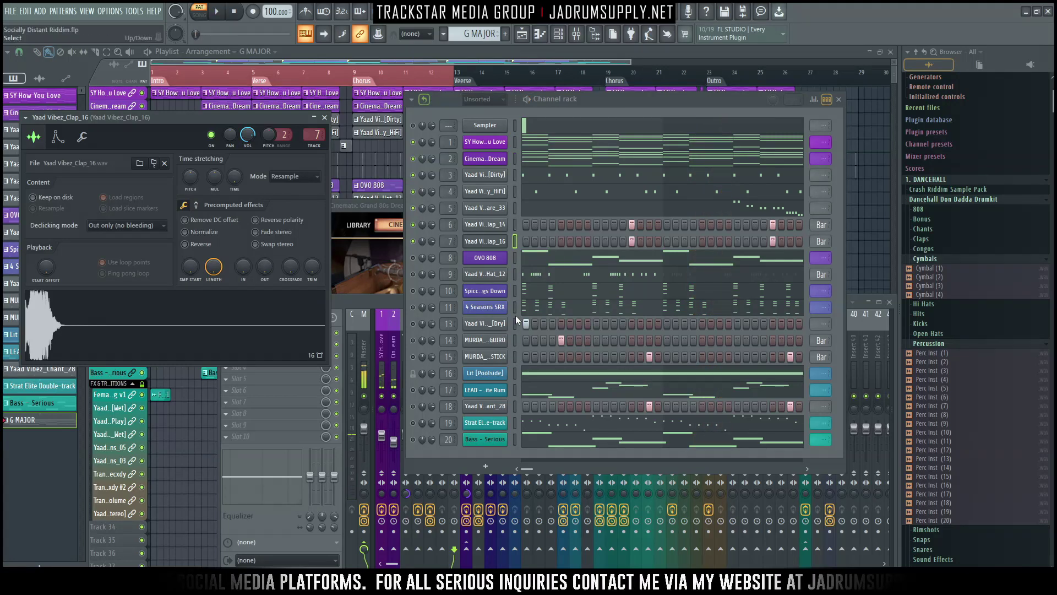
# Examine the OVO 808 channel's Serum preset and its bass notes in the piano roll.
pyautogui.click(495, 250)
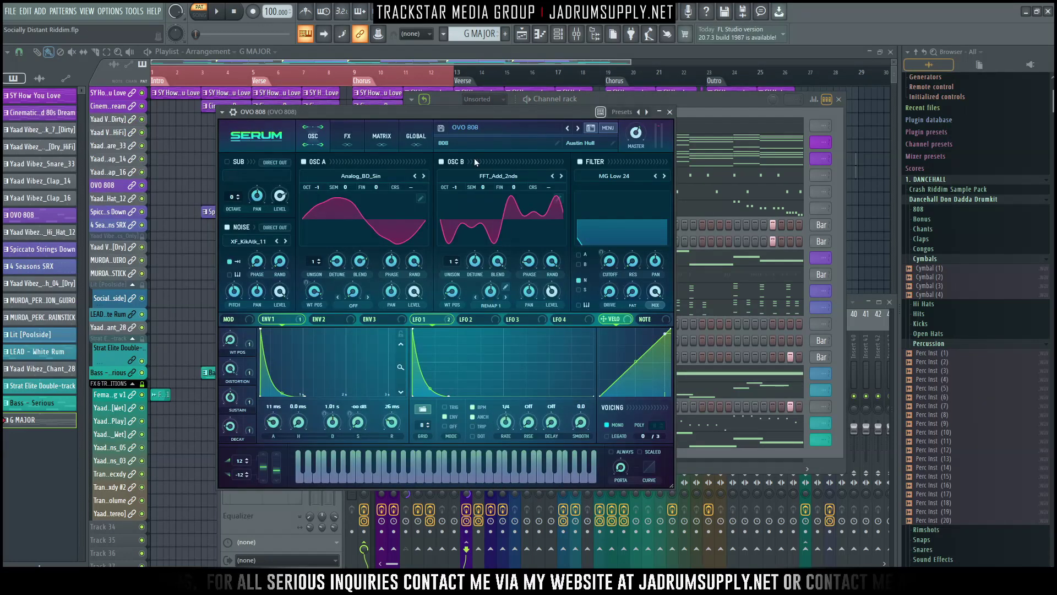
pyautogui.click(671, 112)
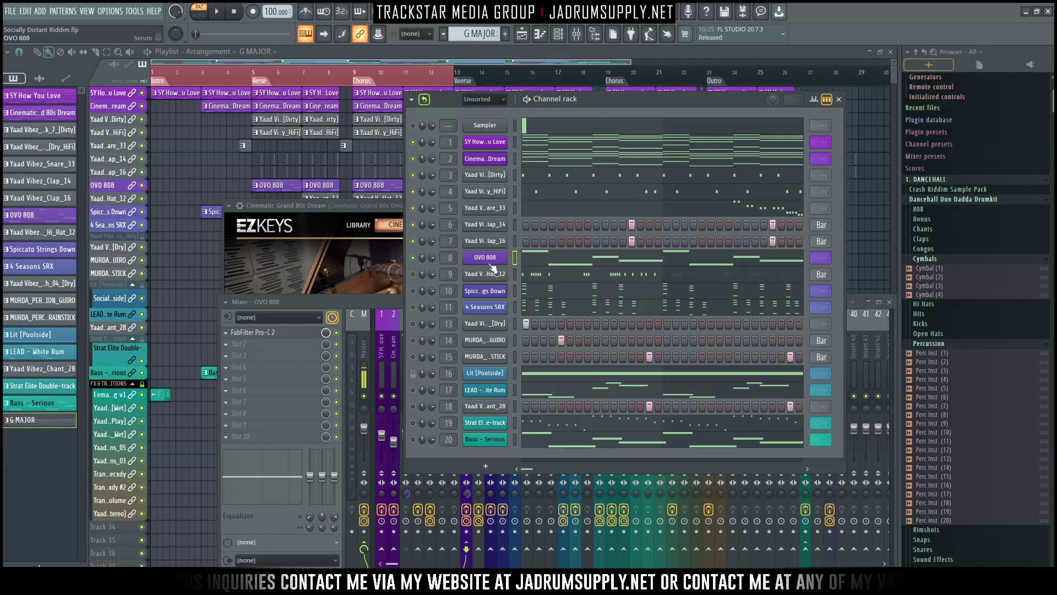
pyautogui.click(537, 266)
pyautogui.scroll(-4, 331, 319)
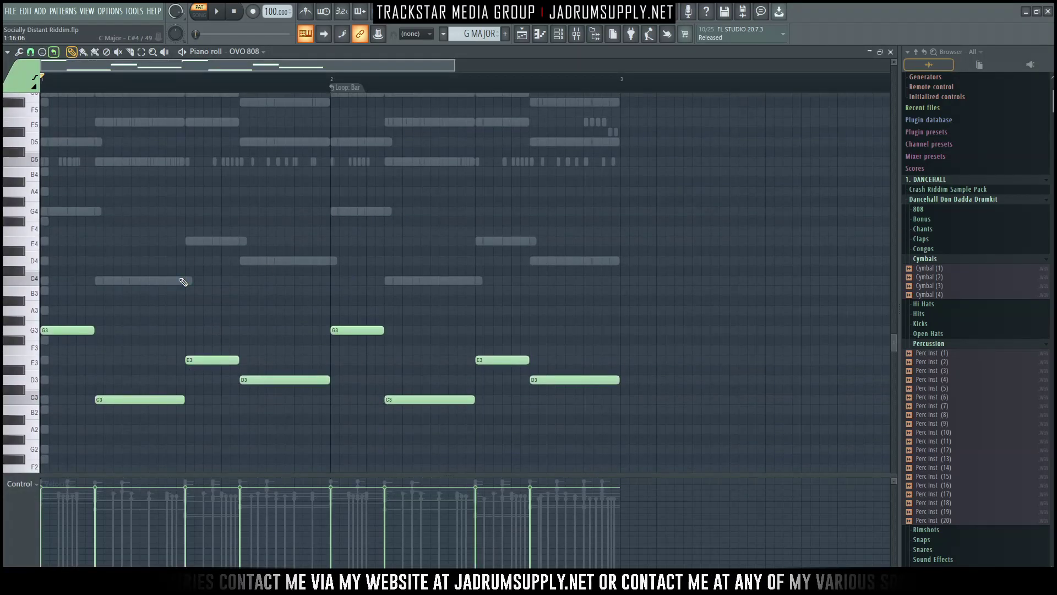
# Copy the lowest chord notes from SY How You Love into OVO 808, shift them down one octave, and remove the copies.
pyautogui.click(568, 36)
pyautogui.click(592, 148)
pyautogui.moveTo(92, 202); pyautogui.dragTo(652, 403)
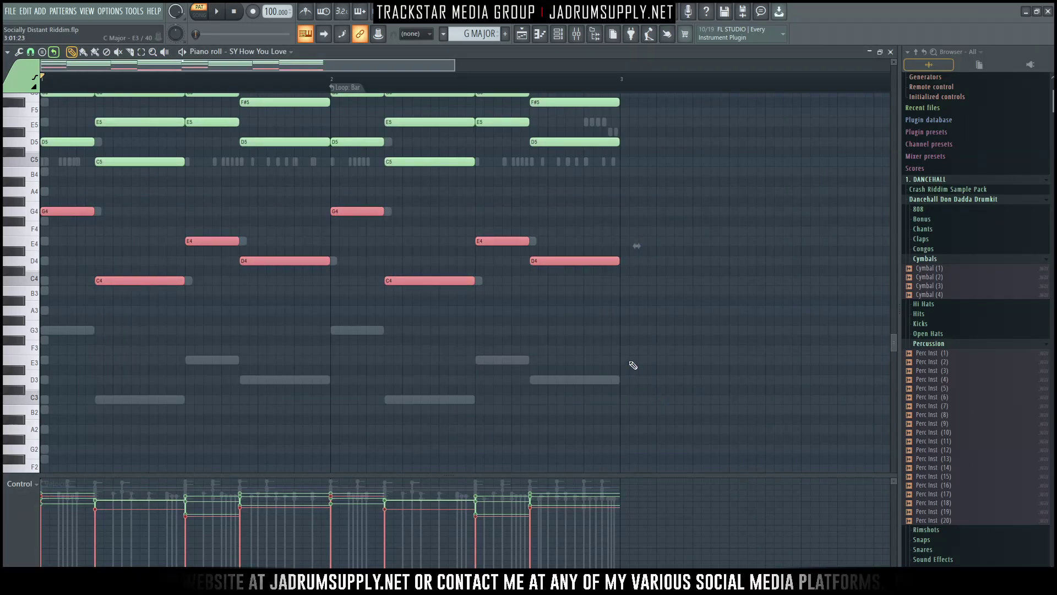
pyautogui.click(561, 39)
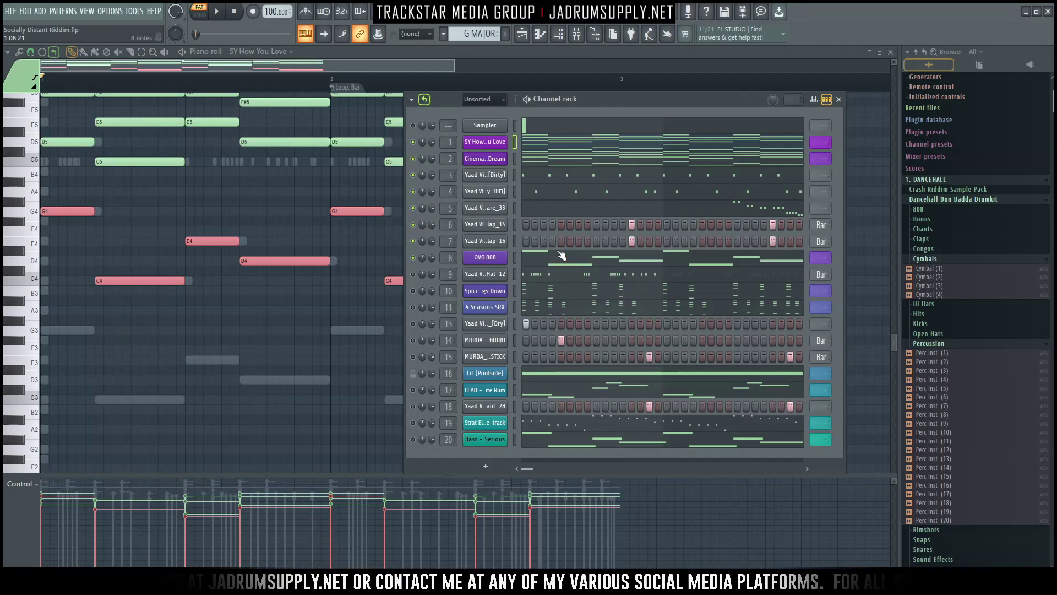
pyautogui.click(562, 258)
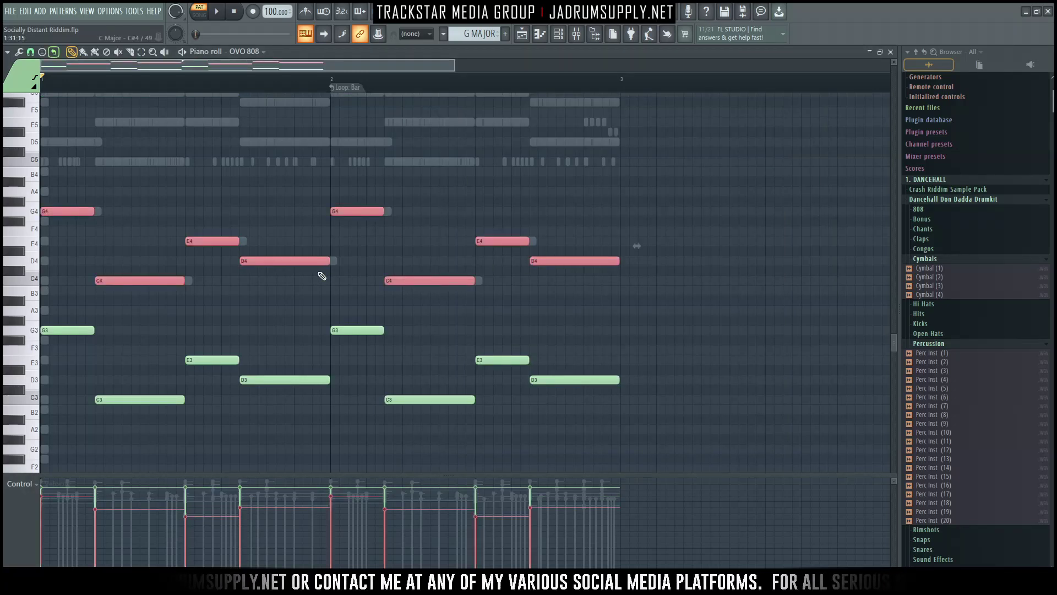
pyautogui.hotkey('ctrl', 'Down')
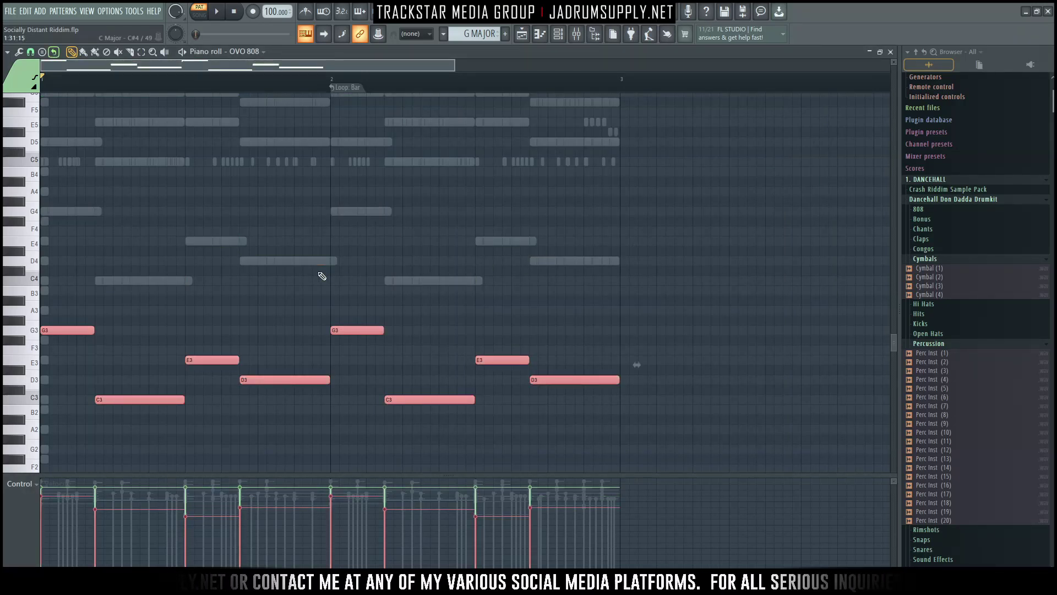
pyautogui.hotkey('ctrl', 'd')
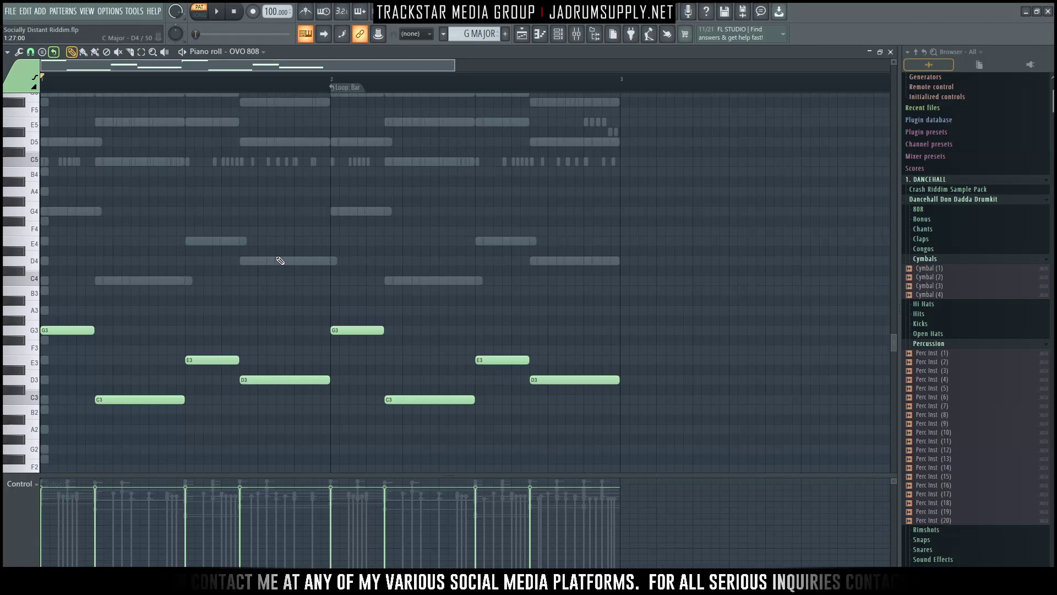
# Play the pattern with the OVO 808 bass added, keeping the channel rack in view.
pyautogui.click(549, 35)
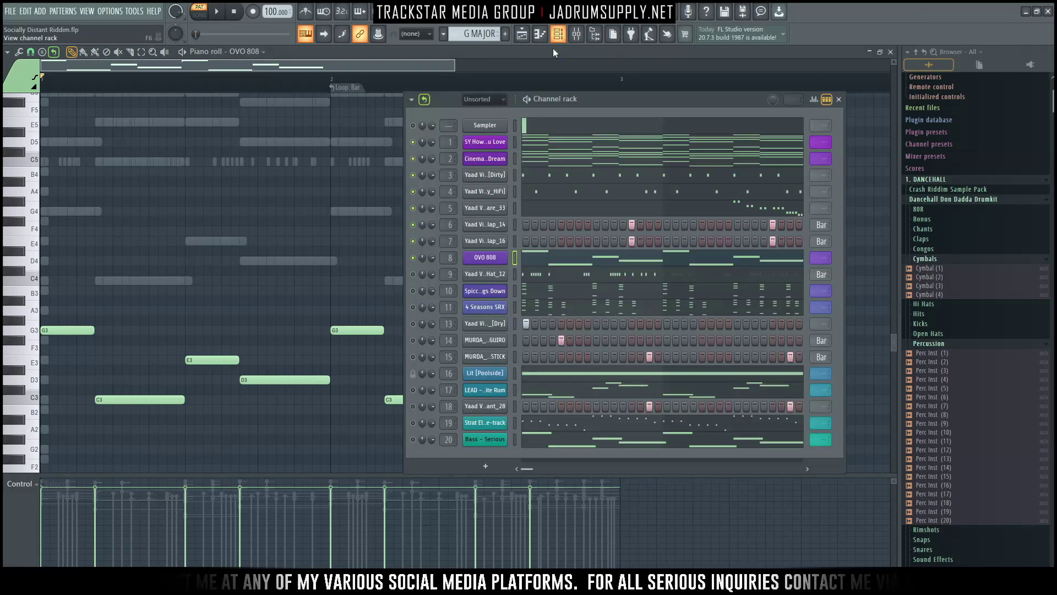
pyautogui.press('space')
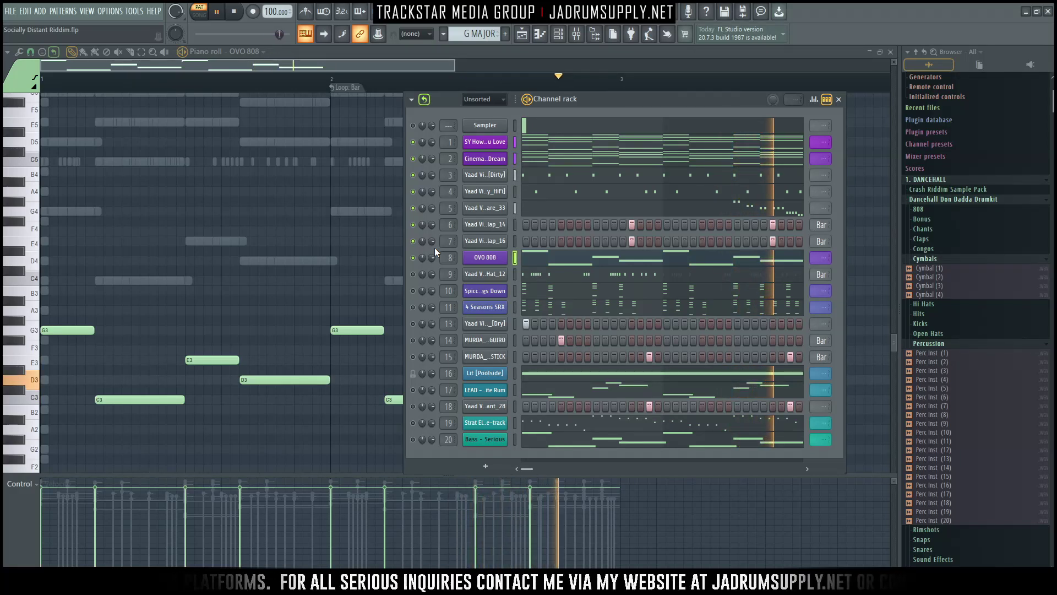
pyautogui.press('space')
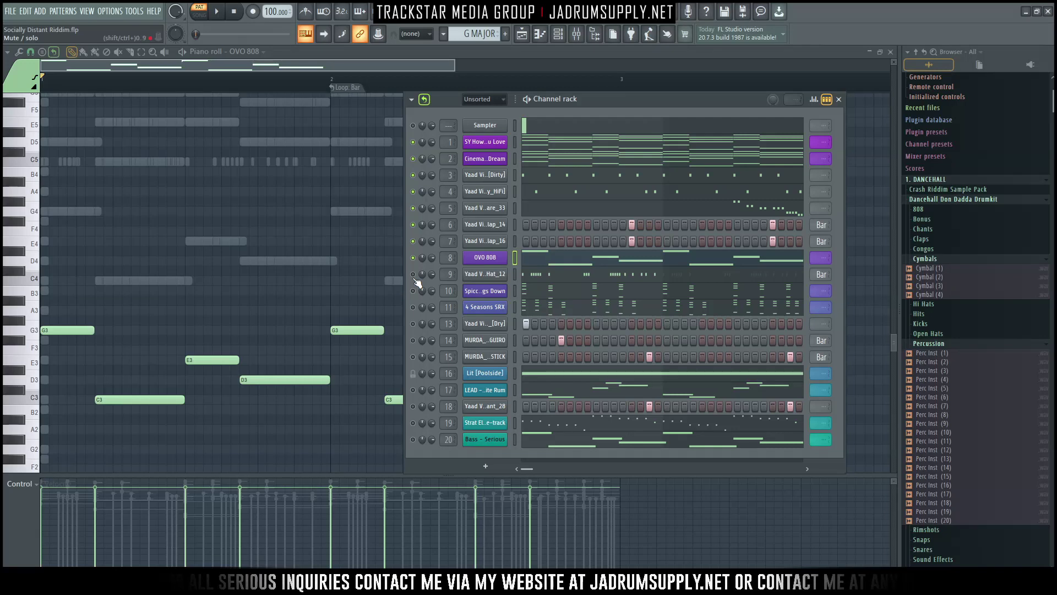
# Examine the Yaad Vibez_Closed_Hi_Hat_12 notes in the piano roll and its mixer track, and play the pattern.
pyautogui.click(540, 281)
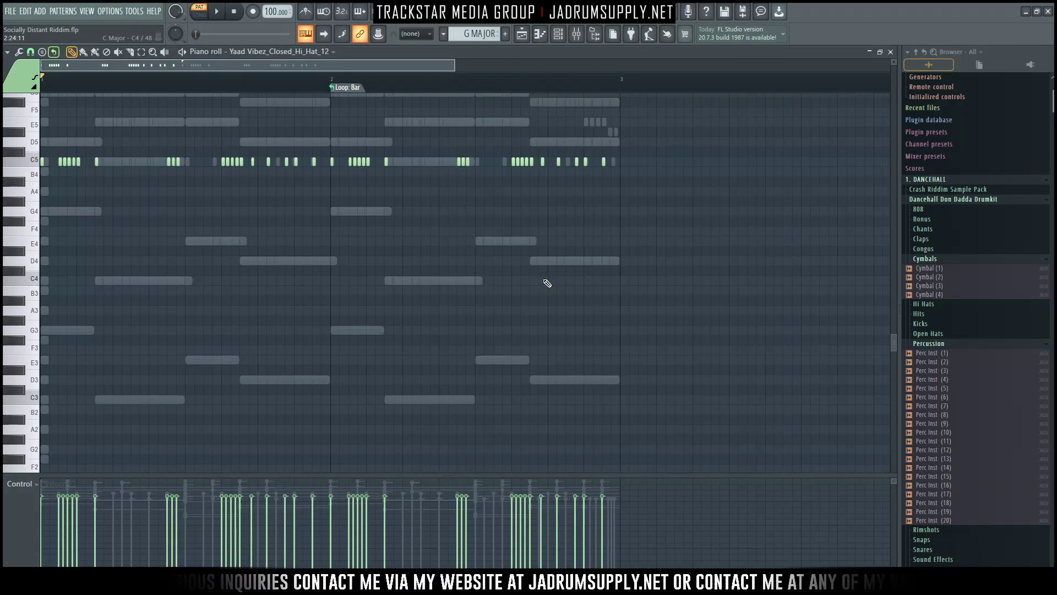
pyautogui.click(576, 34)
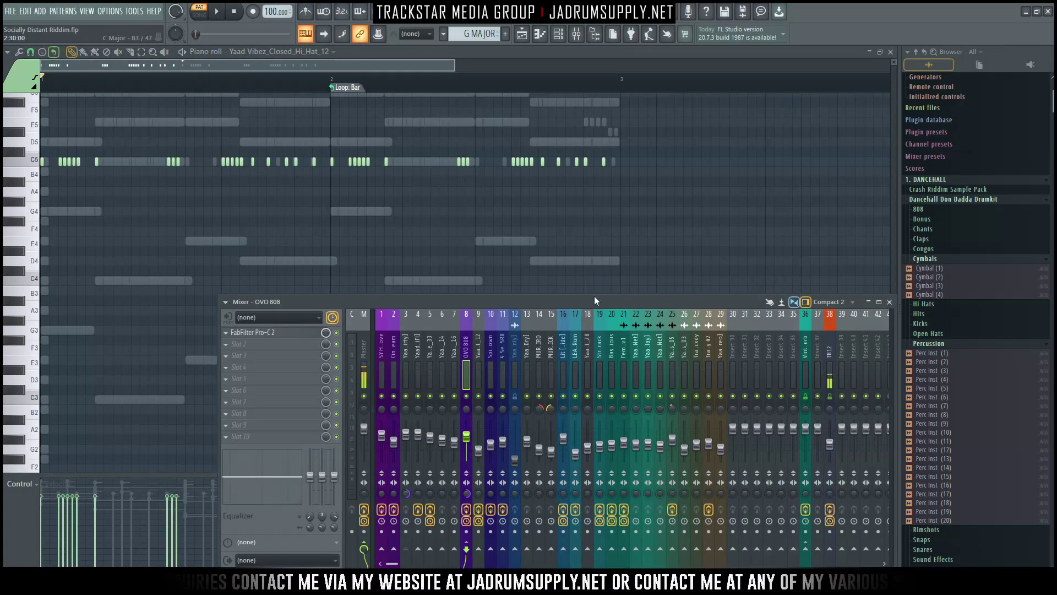
pyautogui.click(473, 367)
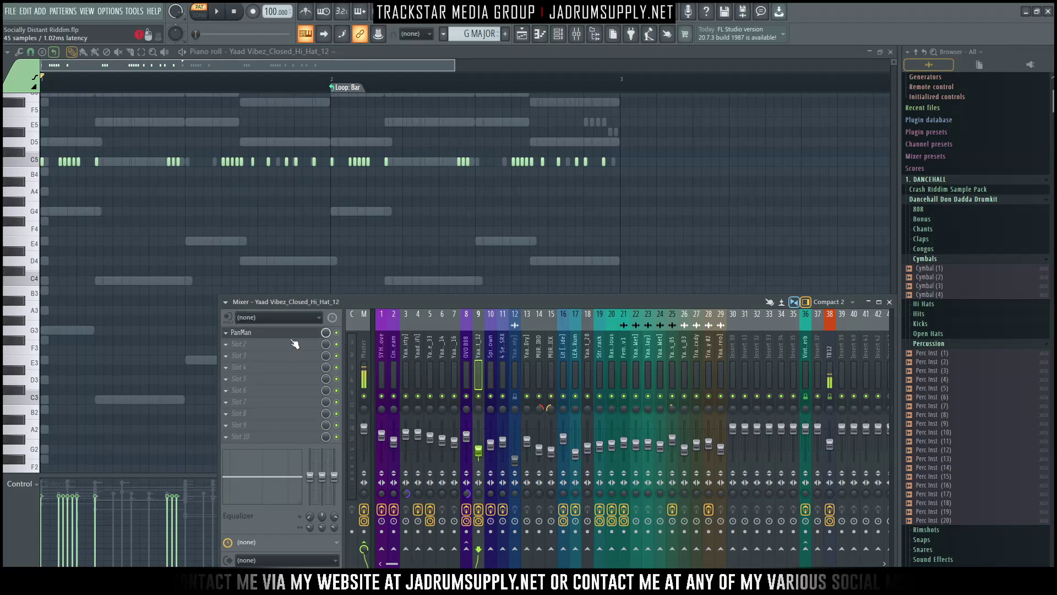
pyautogui.press('F9')
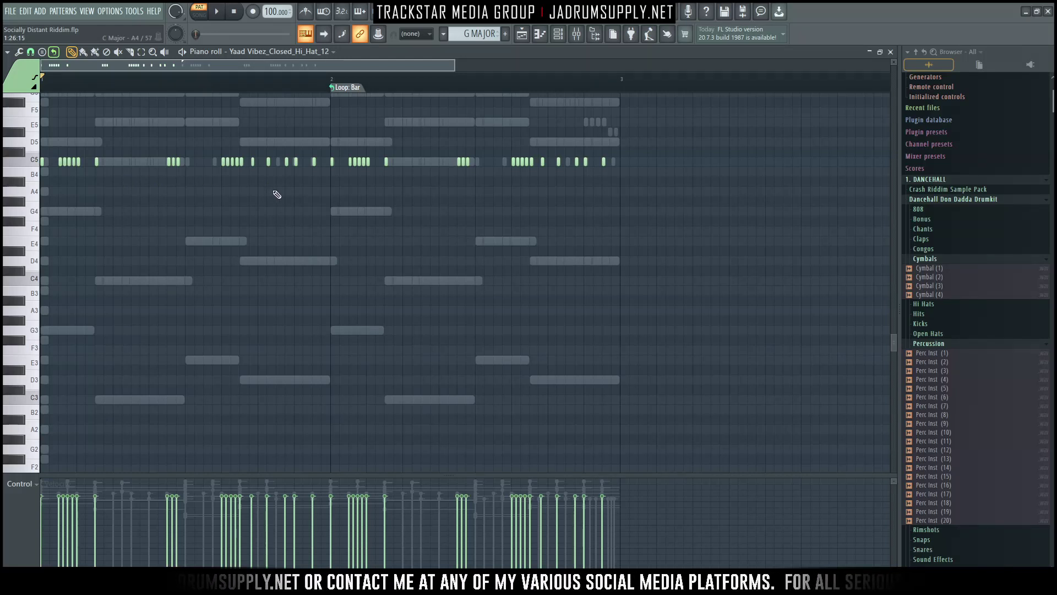
pyautogui.press('space')
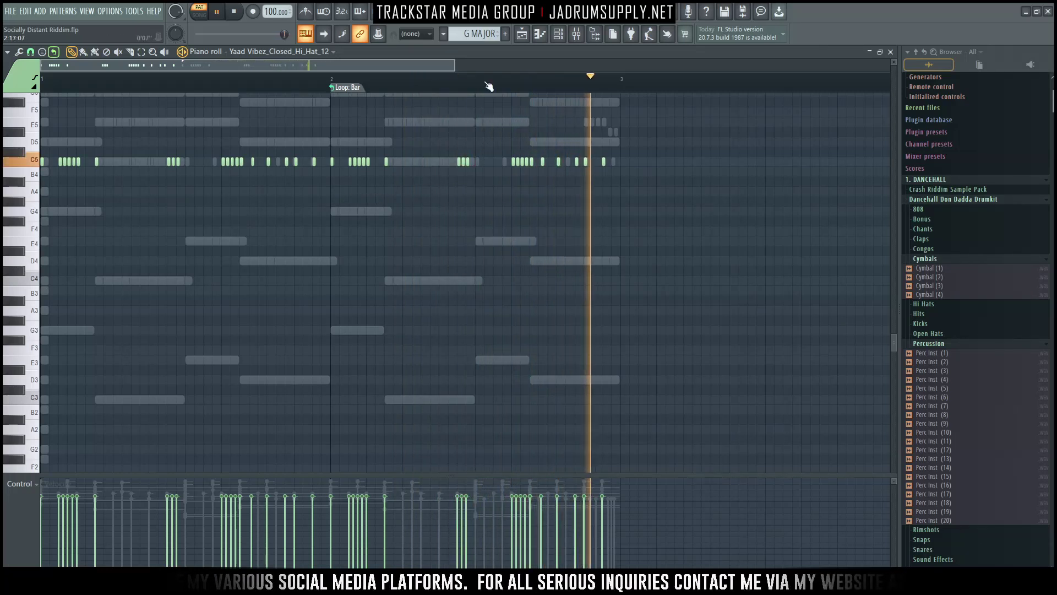
# Stop playback and open PanMan on the Yaad Vibez_Closed_Hi_Hat_12 mixer track, placing its window above the mixer.
pyautogui.click(577, 34)
pyautogui.press('space')
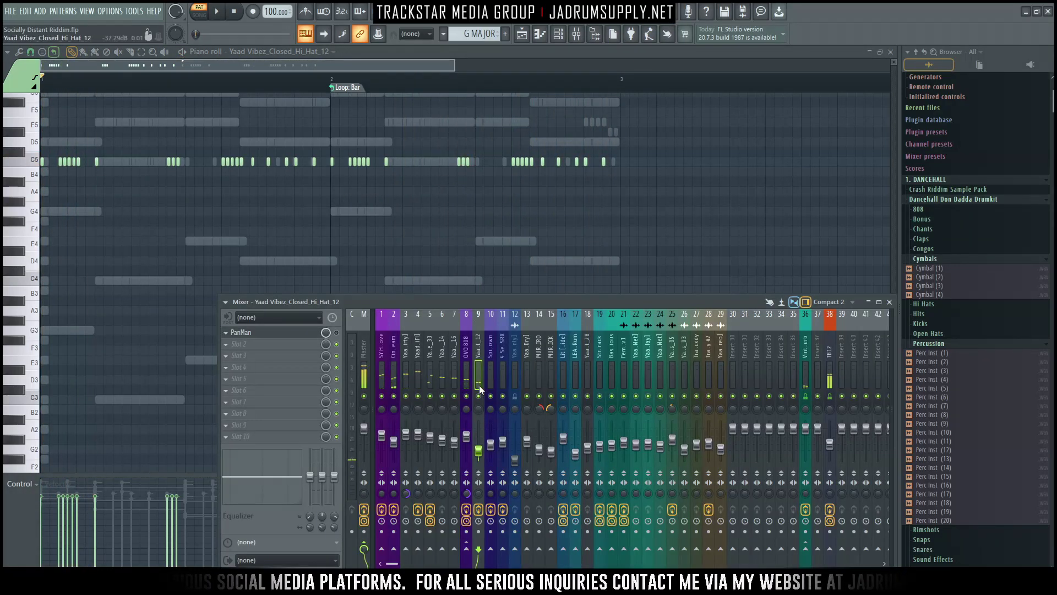
pyautogui.click(272, 335)
pyautogui.moveTo(241, 162); pyautogui.dragTo(479, 111)
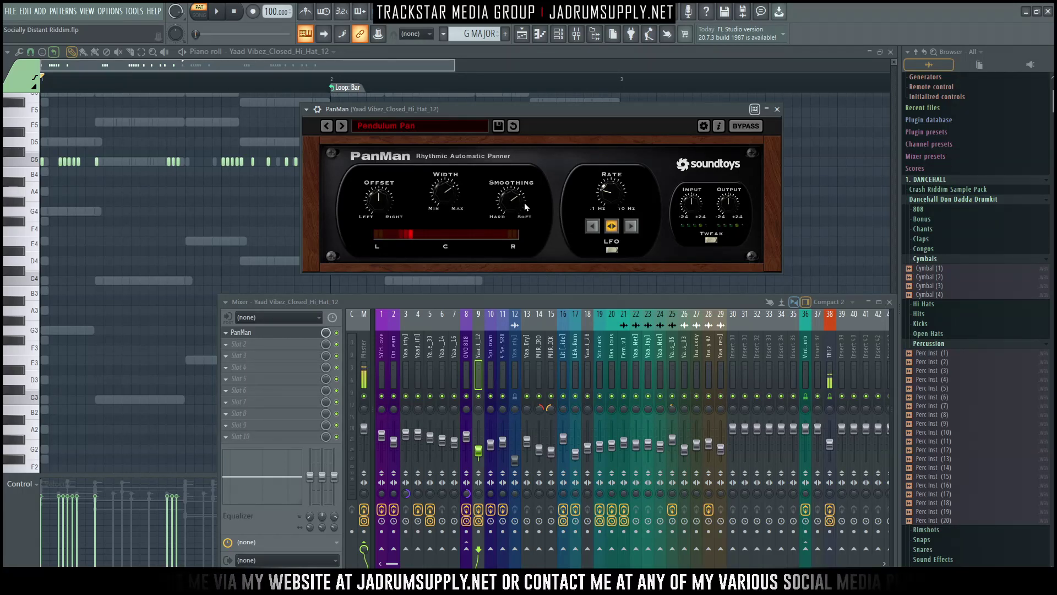
# Solo the hi-hat mixer track to compare its sound with and without PanMan, and unsolo it and return to the channel rack.
pyautogui.rightClick(479, 396)
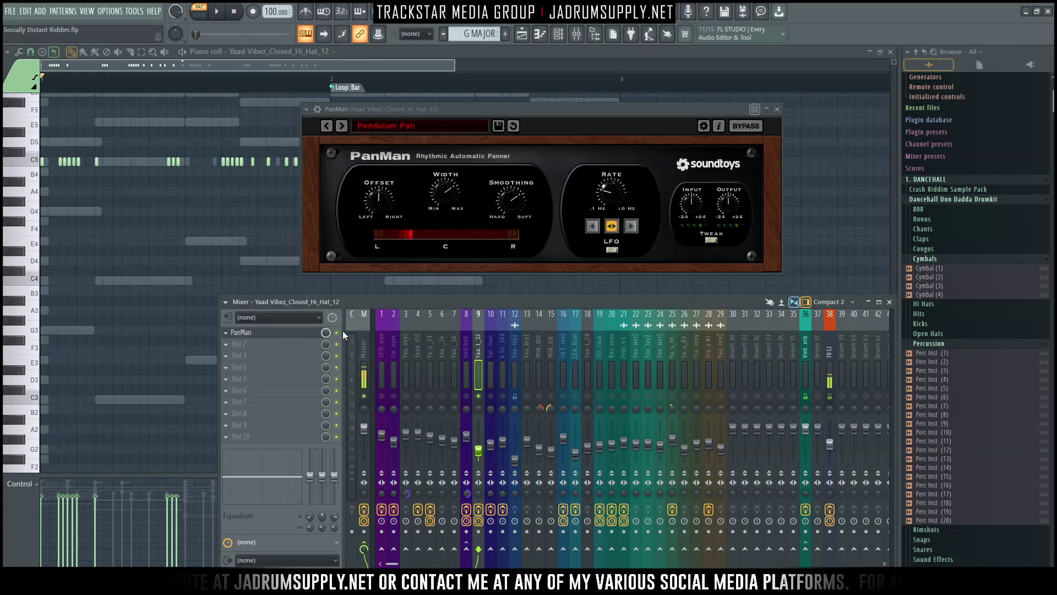
pyautogui.press('space')
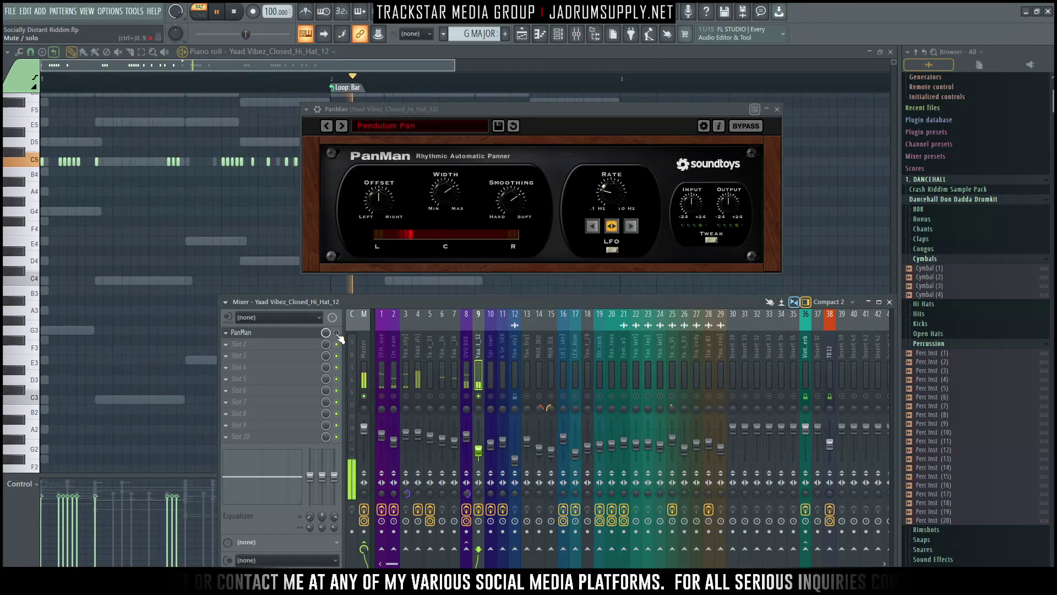
pyautogui.press('space')
pyautogui.press('space')
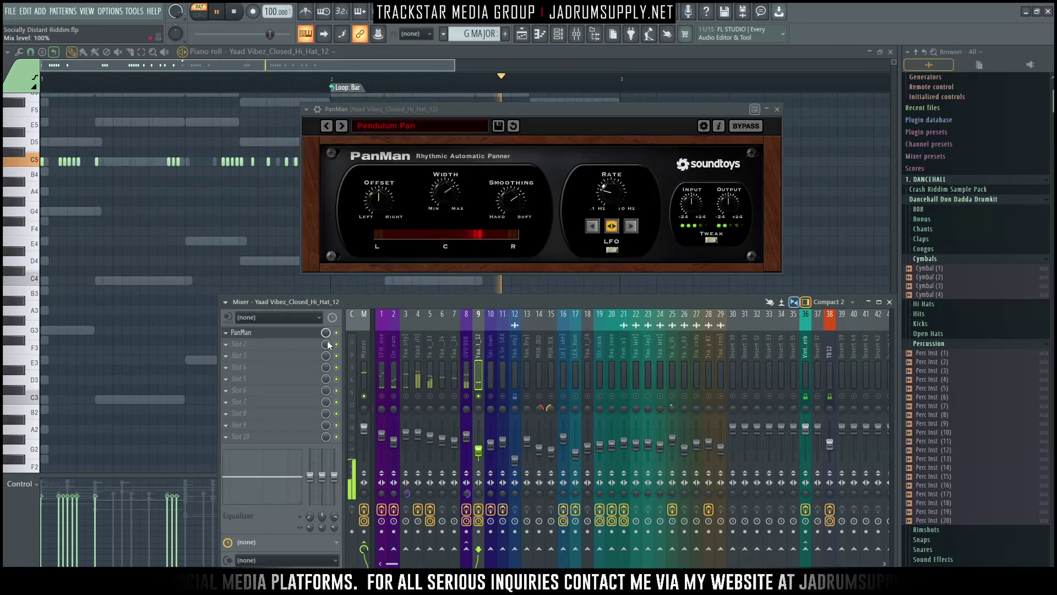
pyautogui.press('space')
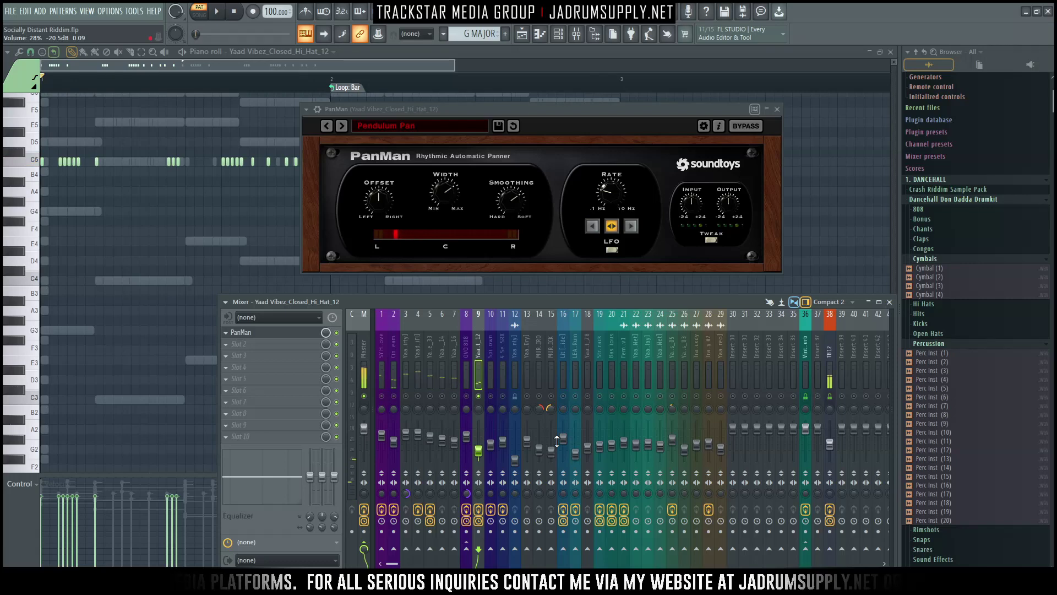
pyautogui.rightClick(481, 396)
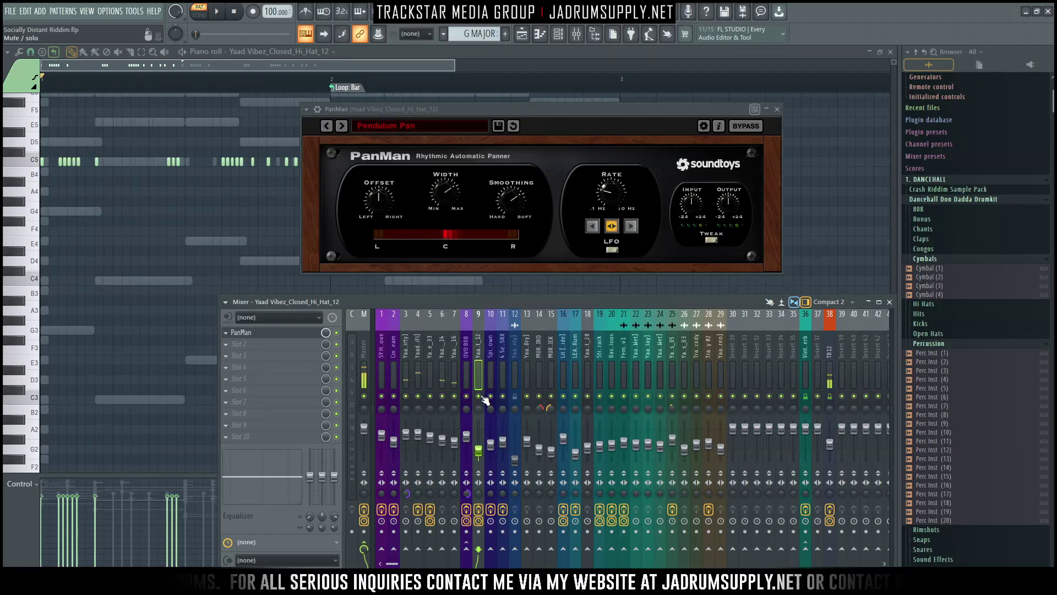
pyautogui.click(557, 34)
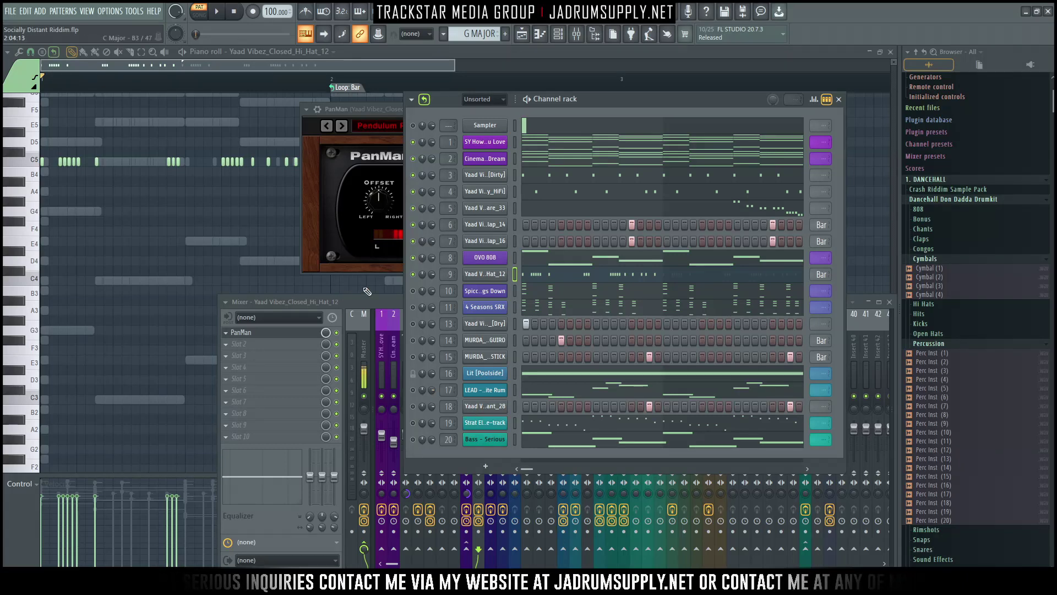
# View the Xpand!2 instrument behind Spiccato Strings Down, and examine and play its notes in the piano roll.
pyautogui.click(486, 292)
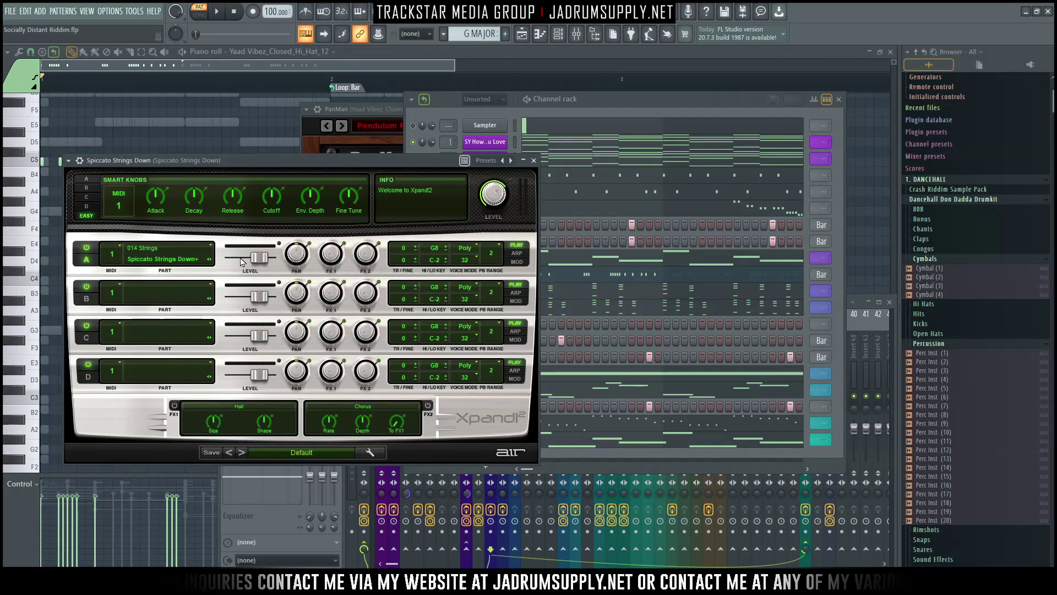
pyautogui.click(534, 162)
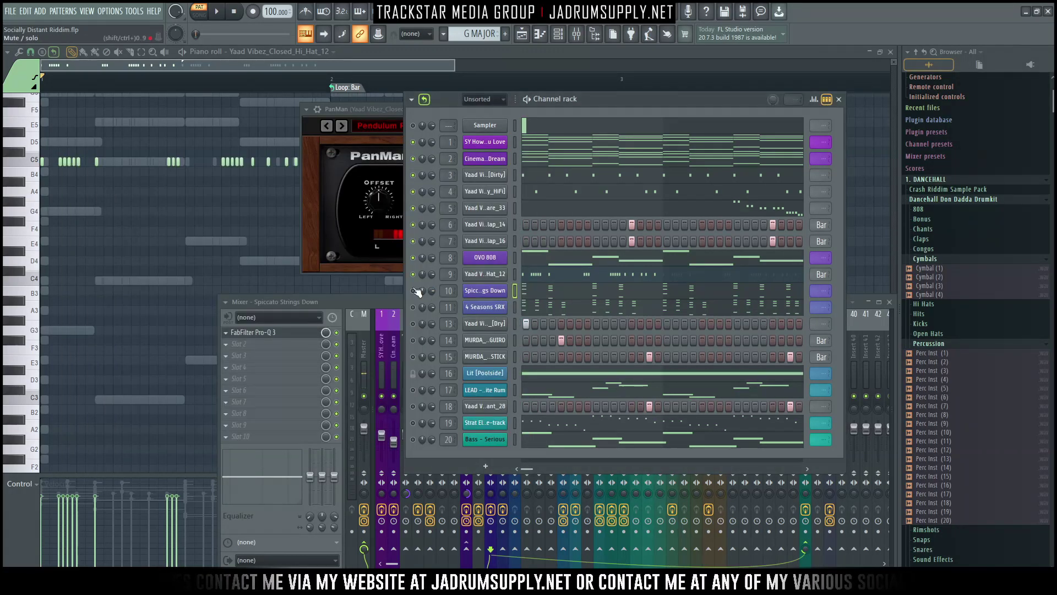
pyautogui.click(549, 292)
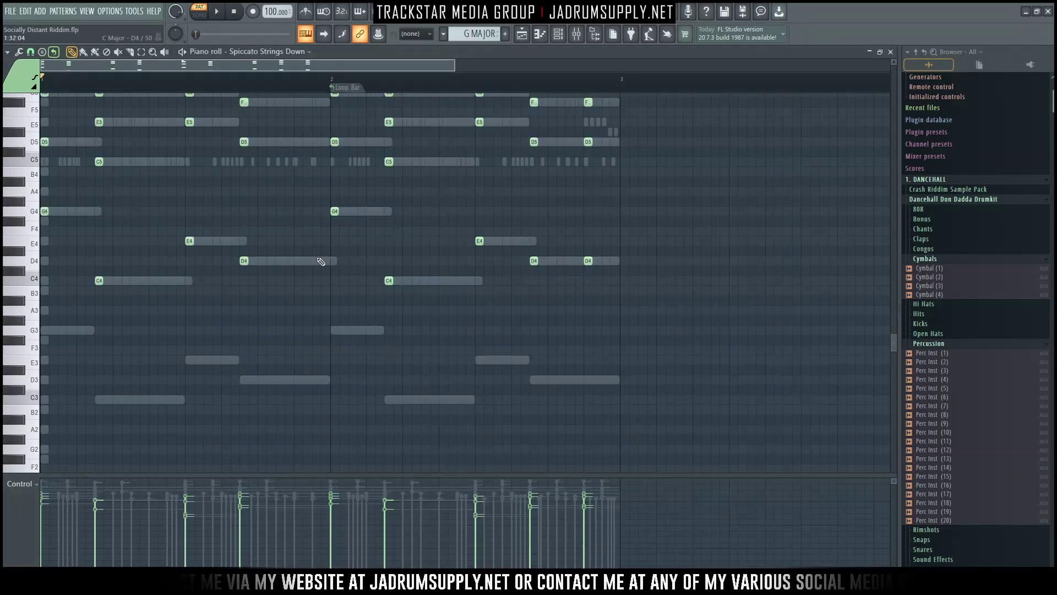
pyautogui.scroll(3, 276, 264)
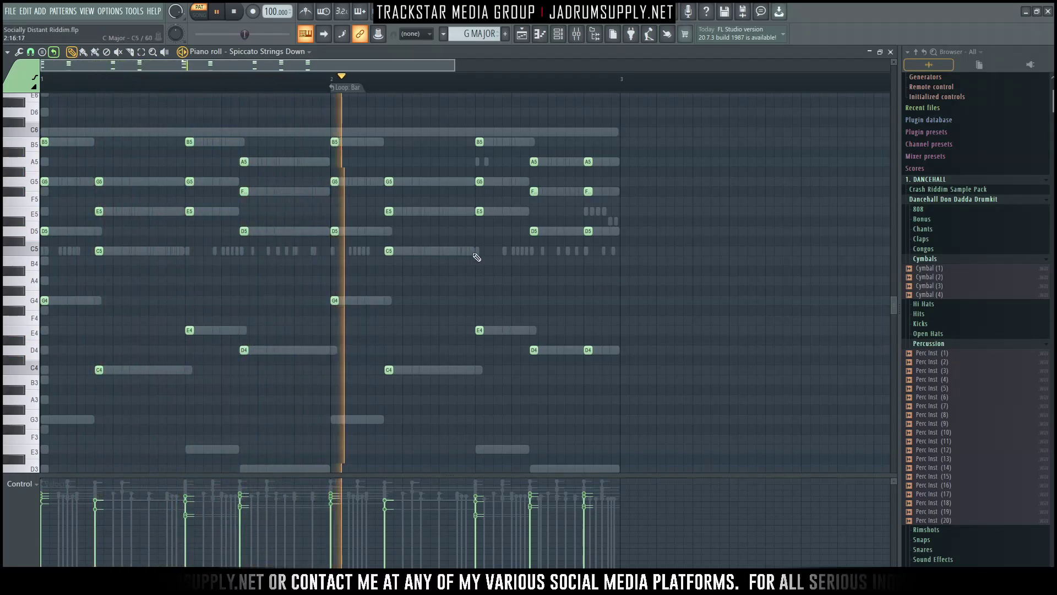
pyautogui.press('space')
# View the SRX Orchestra patch on the 4 Seasons SRX channel and its piano roll notes, and return to the channel rack.
pyautogui.click(558, 35)
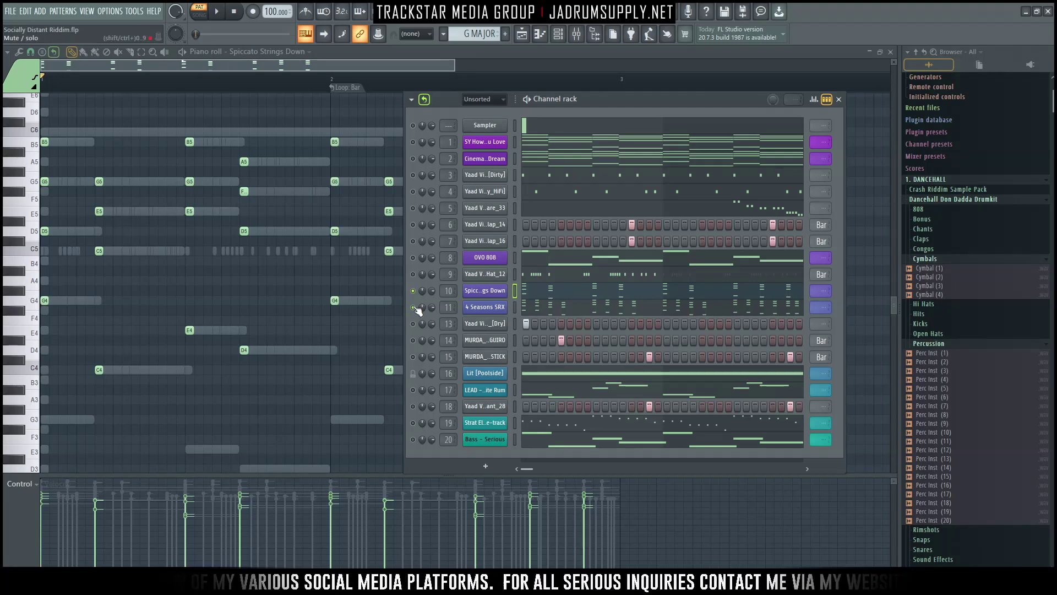
pyautogui.click(484, 307)
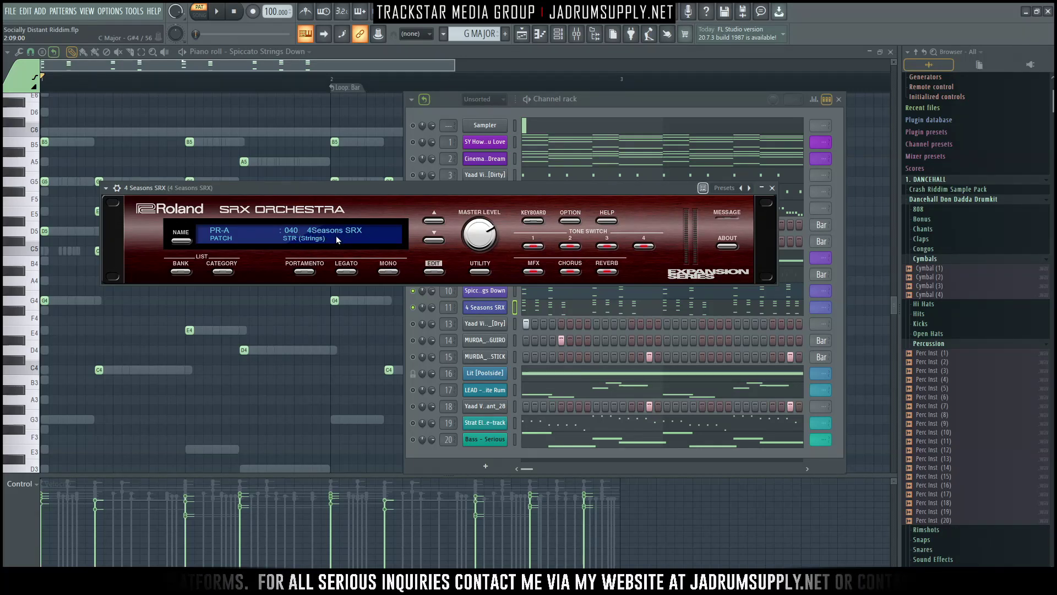
pyautogui.click(594, 310)
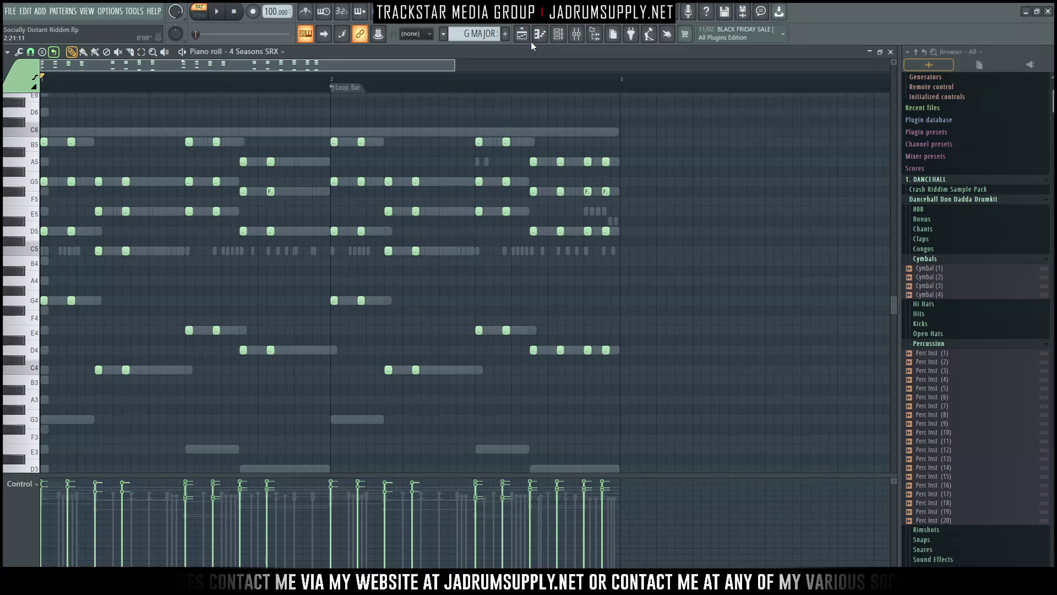
pyautogui.click(558, 34)
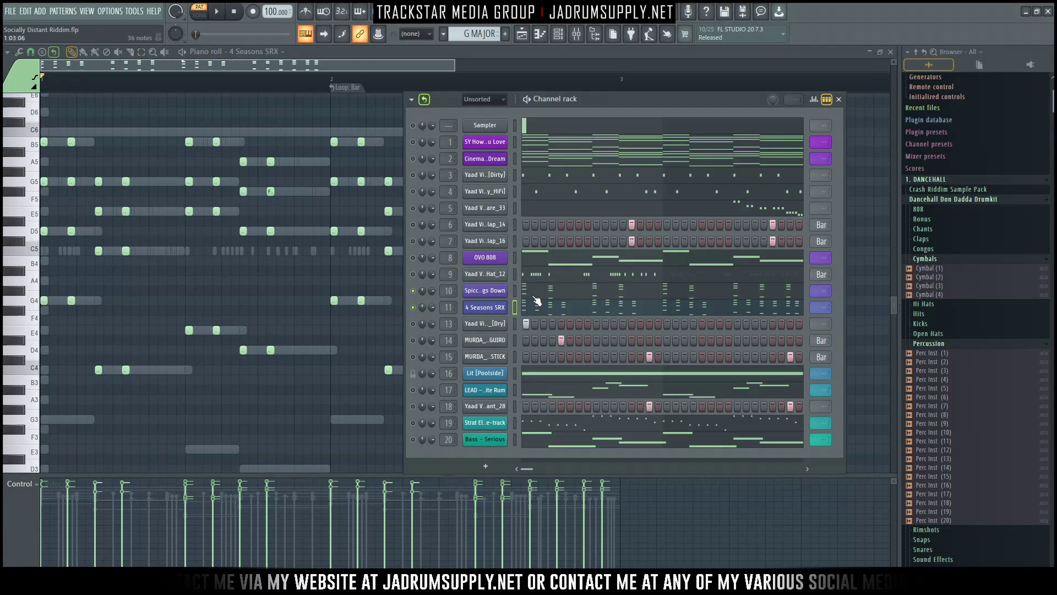
# Duplicate all Spiccato Strings Down notes slightly after the originals to demonstrate the doubled rhythm, and delete the copies.
pyautogui.click(534, 295)
pyautogui.hotkey('ctrl', 'a')
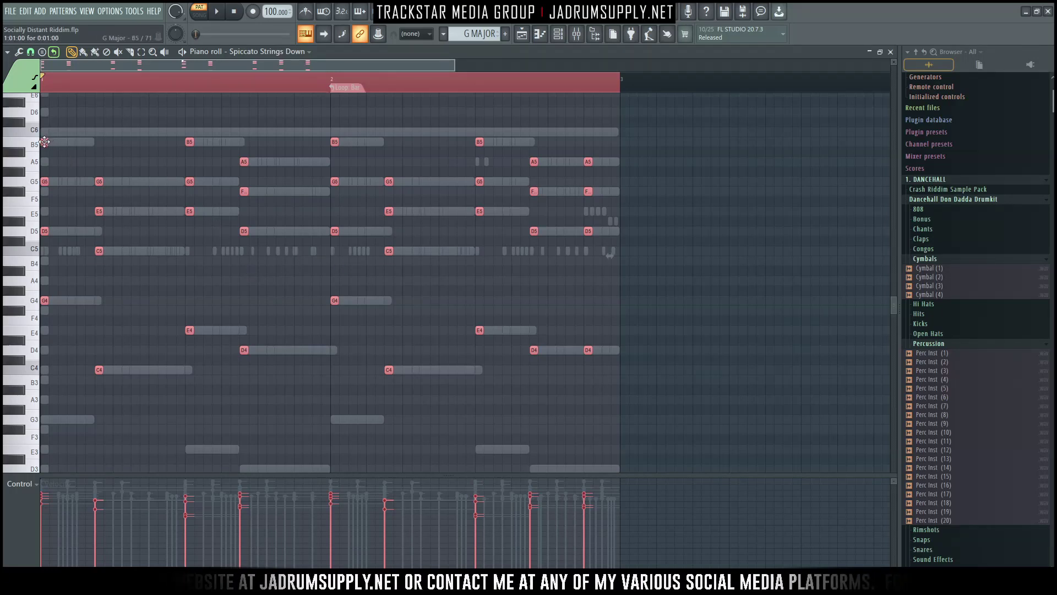
pyautogui.keyDown('shift'); pyautogui.moveTo(44, 142); pyautogui.dragTo(71, 142); pyautogui.keyUp('shift')
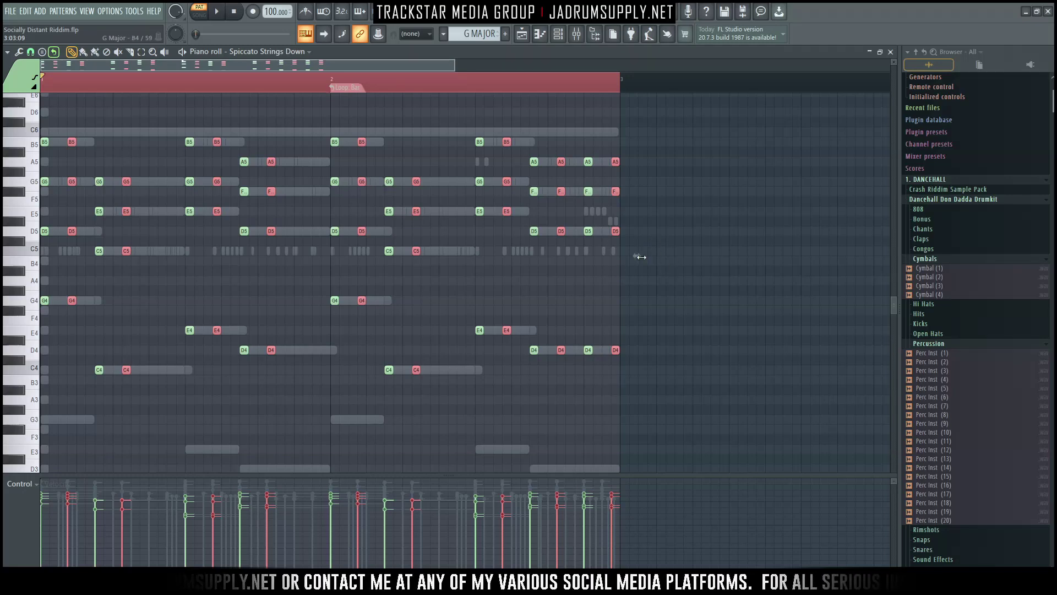
pyautogui.press('Delete')
# Examine the 4 Seasons SRX notes in the piano roll again and bring back the channel rack.
pyautogui.click(558, 34)
pyautogui.click(582, 312)
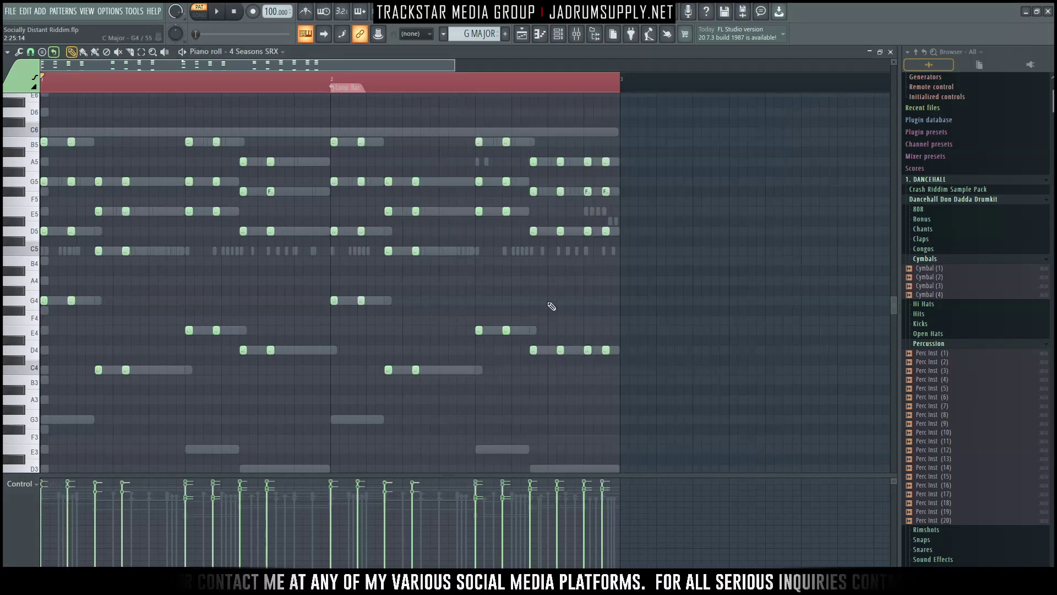
pyautogui.click(558, 34)
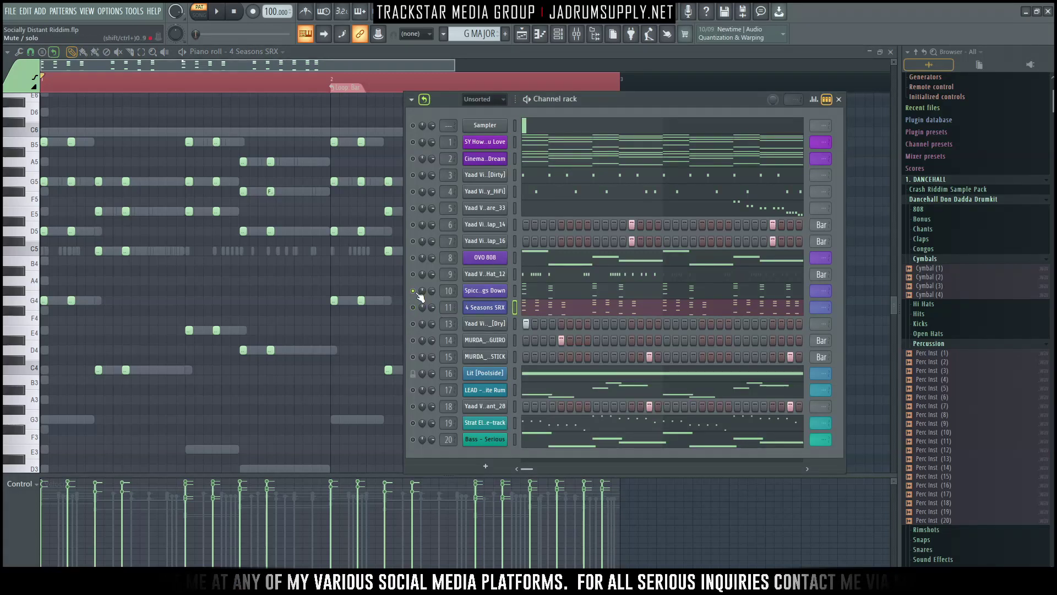
# Play the Spiccato Strings Down channel alone, and play the 4 Seasons SRX channel alone for comparison.
pyautogui.press('space')
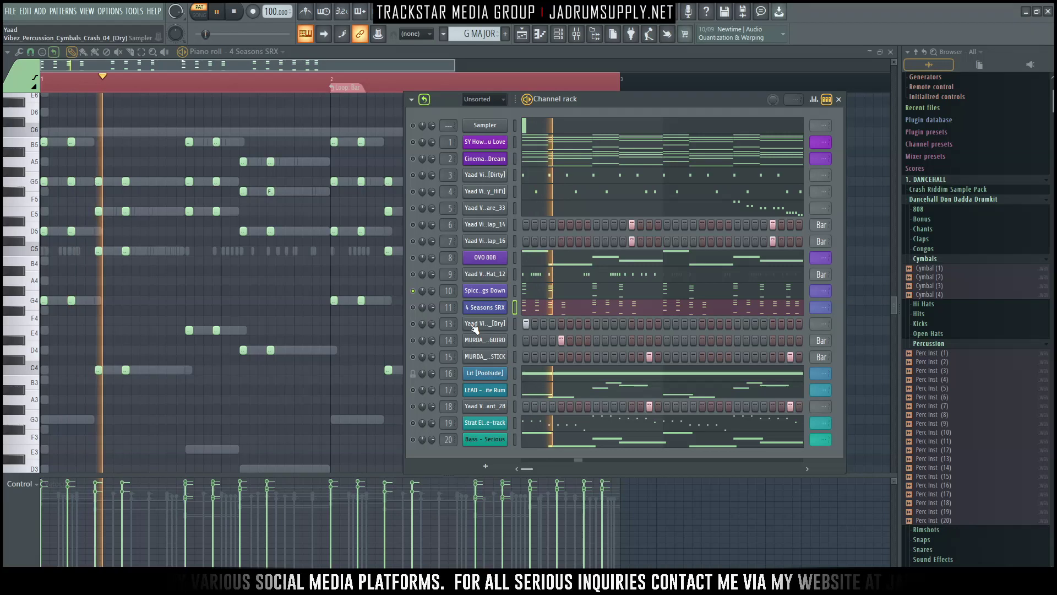
pyautogui.click(413, 308)
pyautogui.press('space')
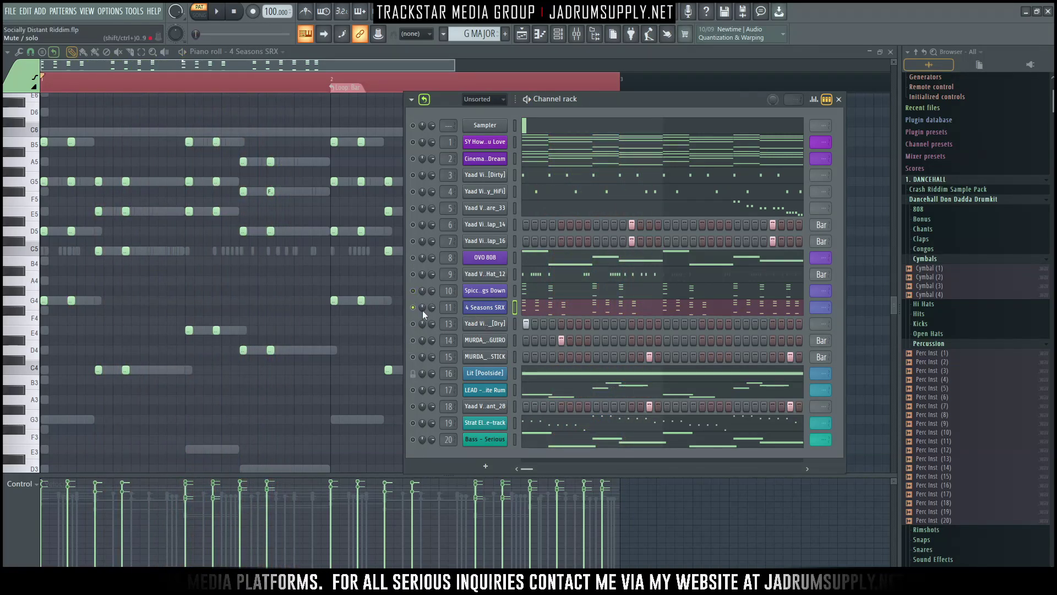
pyautogui.press('space')
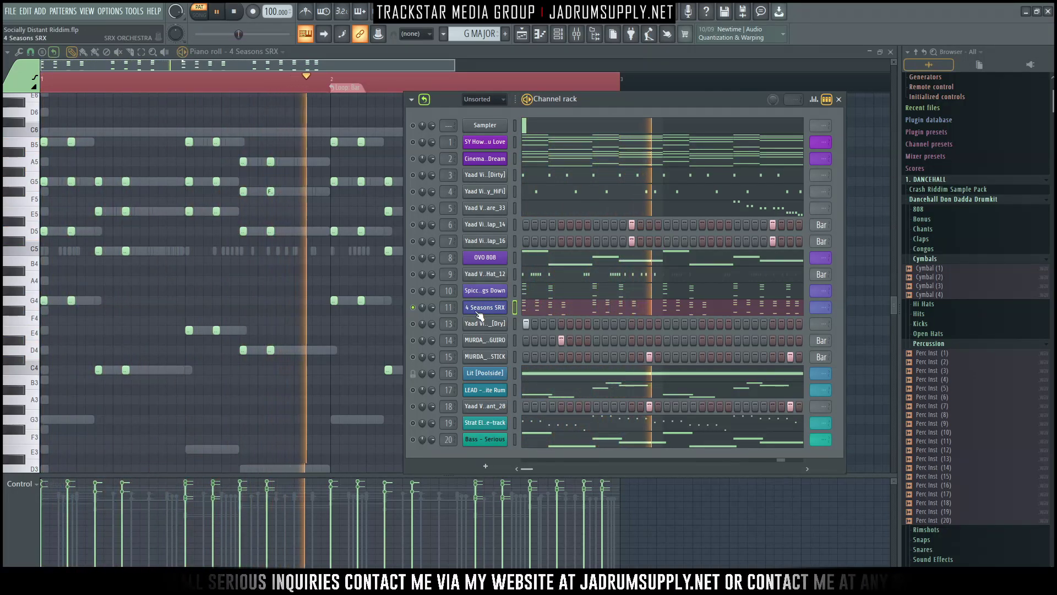
pyautogui.press('space')
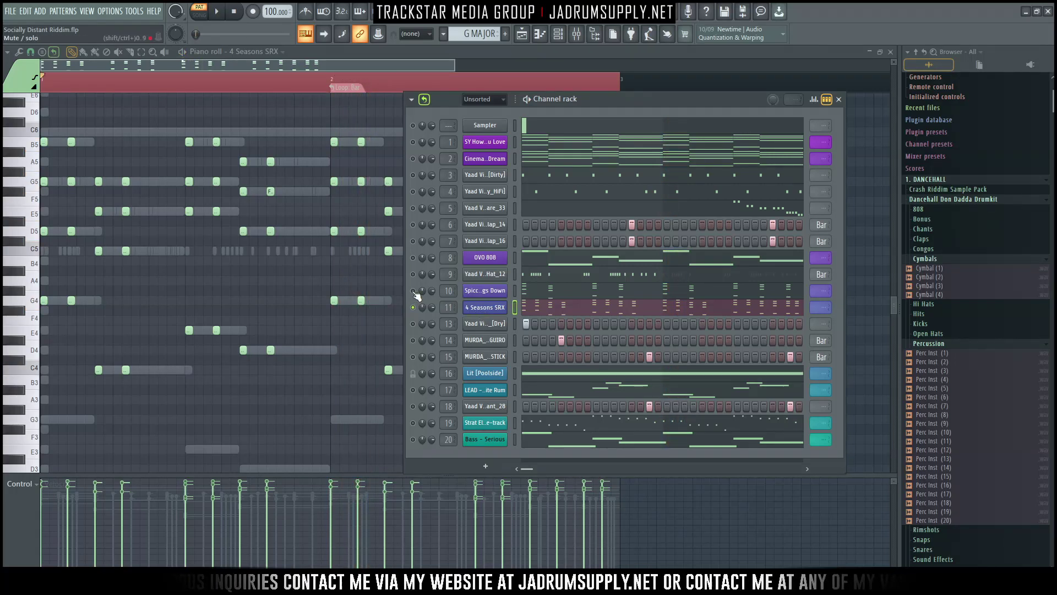
# Play both string channels together, and play the beat with all channels through the Yaad Vibez crash cymbal unmuted.
pyautogui.click(413, 290)
pyautogui.press('space')
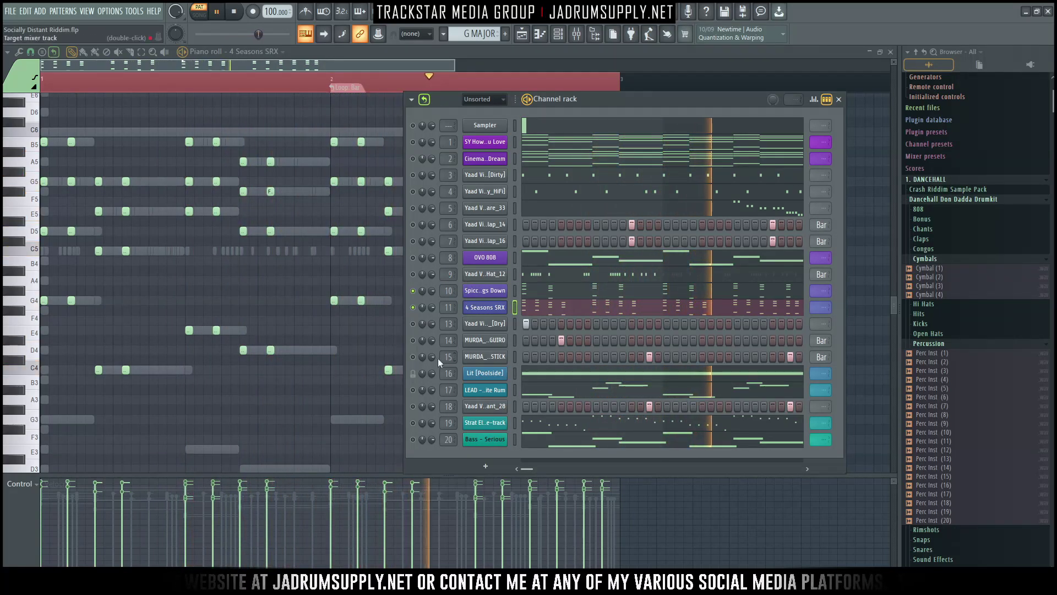
pyautogui.press('space')
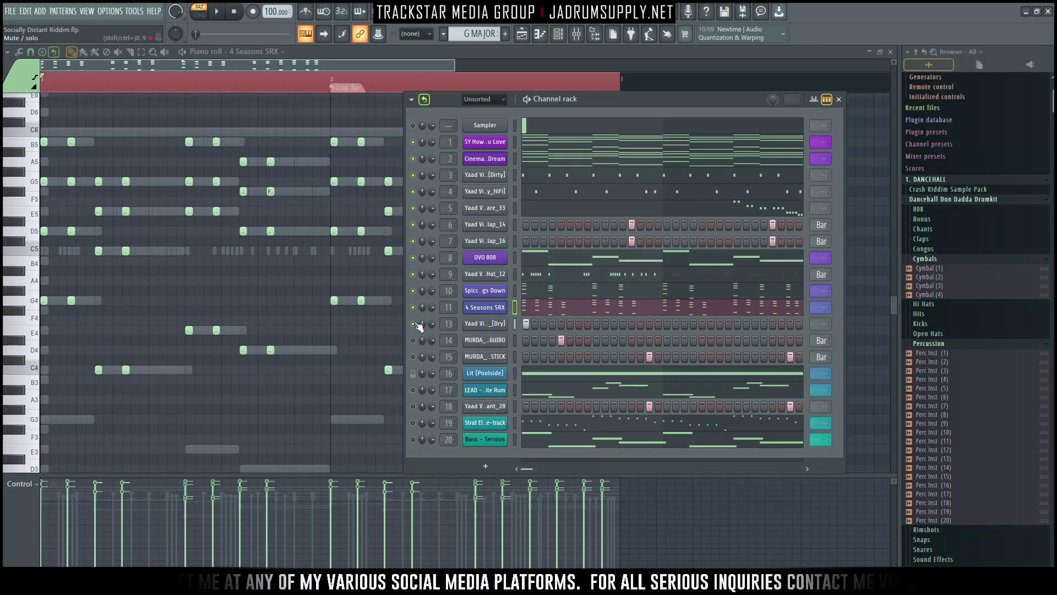
pyautogui.press('space')
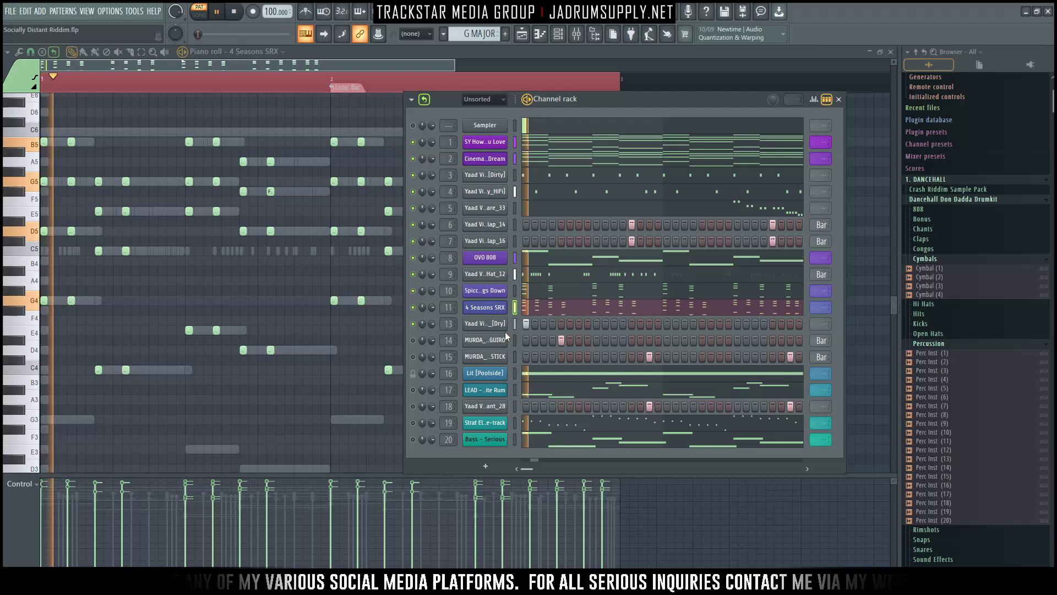
pyautogui.press('space')
# View the MURDA_PERCUSSION_GUIRO and MURDA_PERCUSSION_RAINSTICK samples, unmute both channels and play the pattern with them.
pyautogui.click(496, 347)
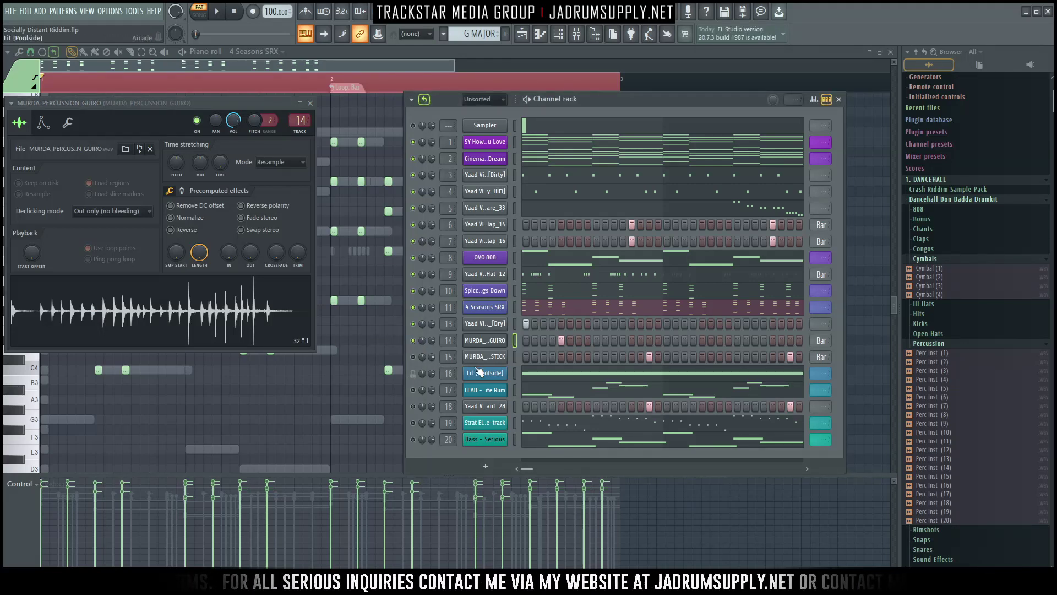
pyautogui.click(493, 356)
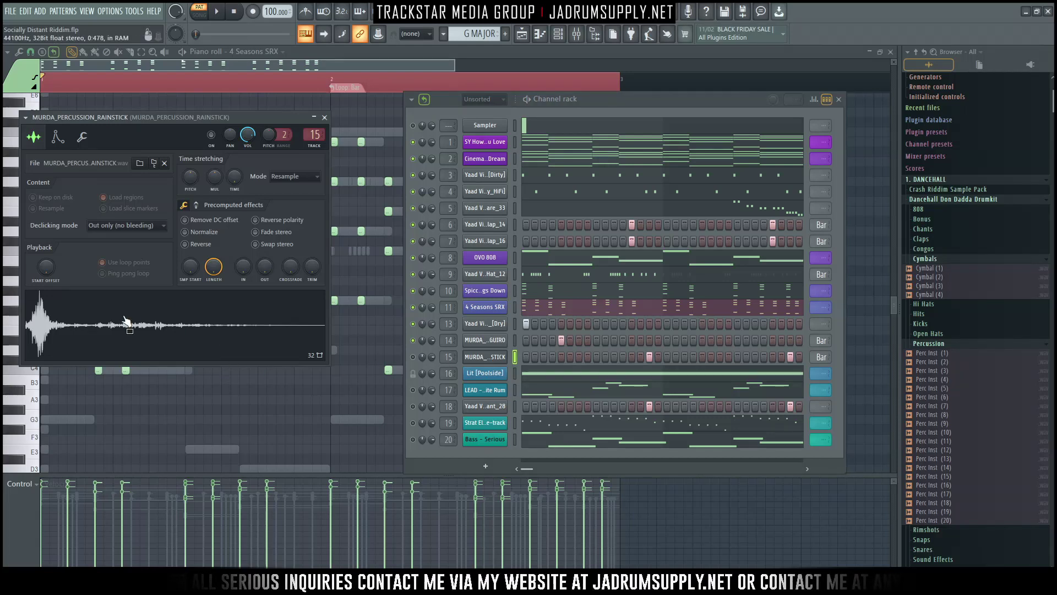
pyautogui.click(414, 357)
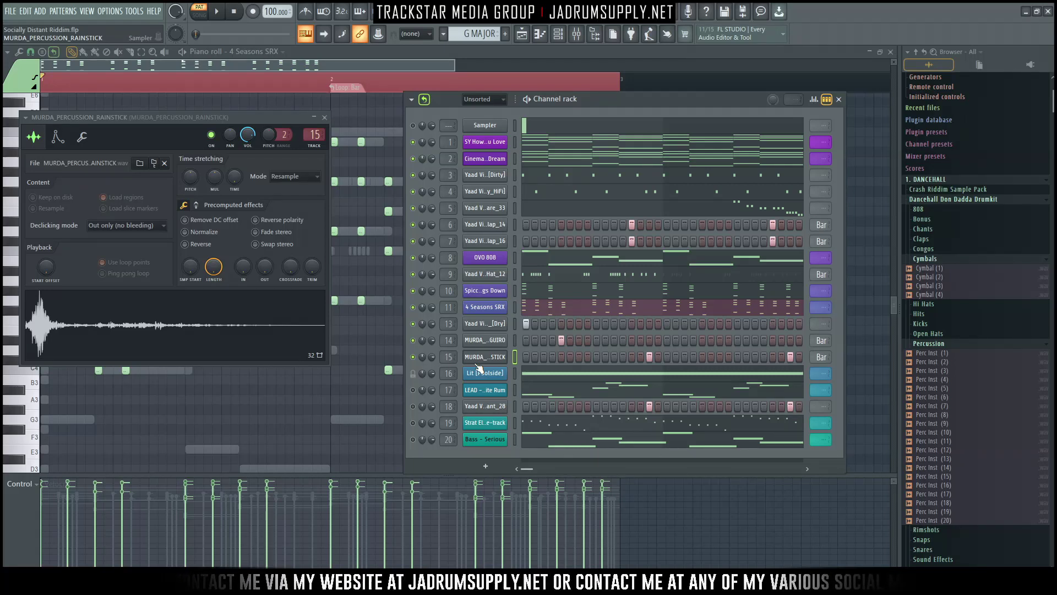
pyautogui.press('space')
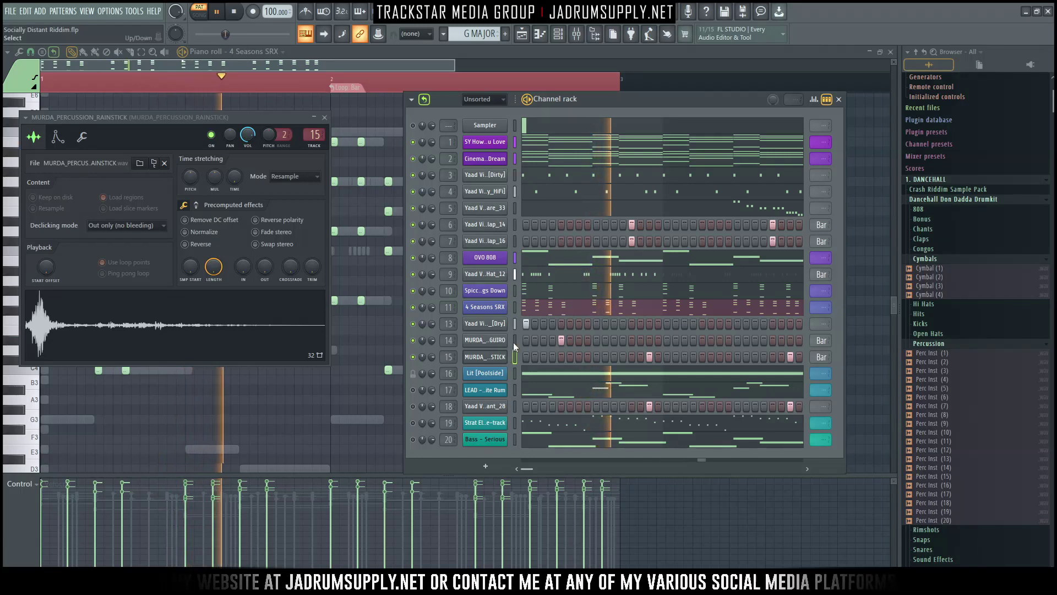
pyautogui.press('space')
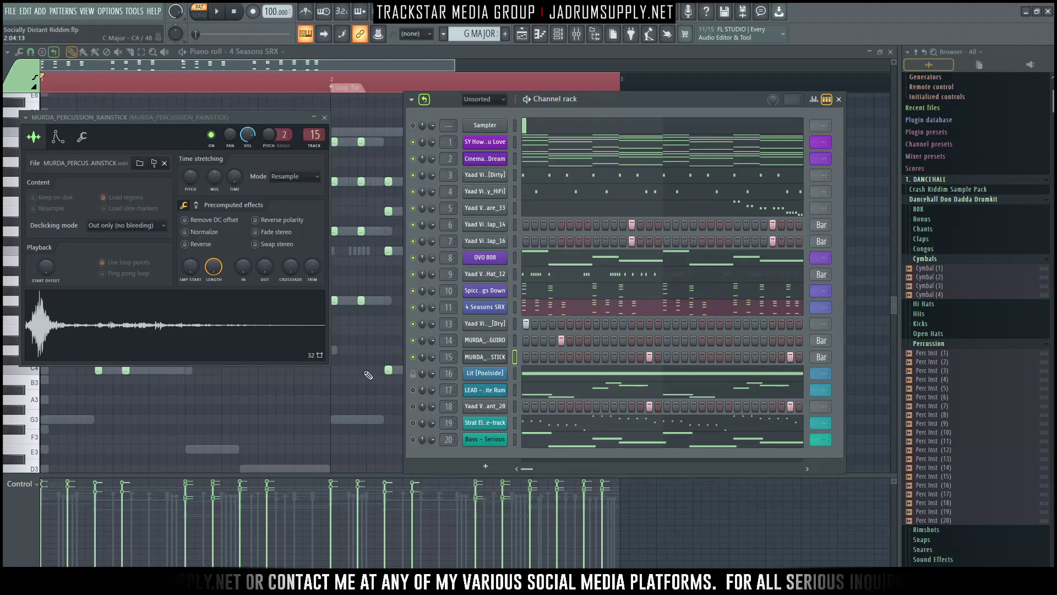
# Isolate the guiro and rainstick channels and play only those two.
pyautogui.click(413, 339)
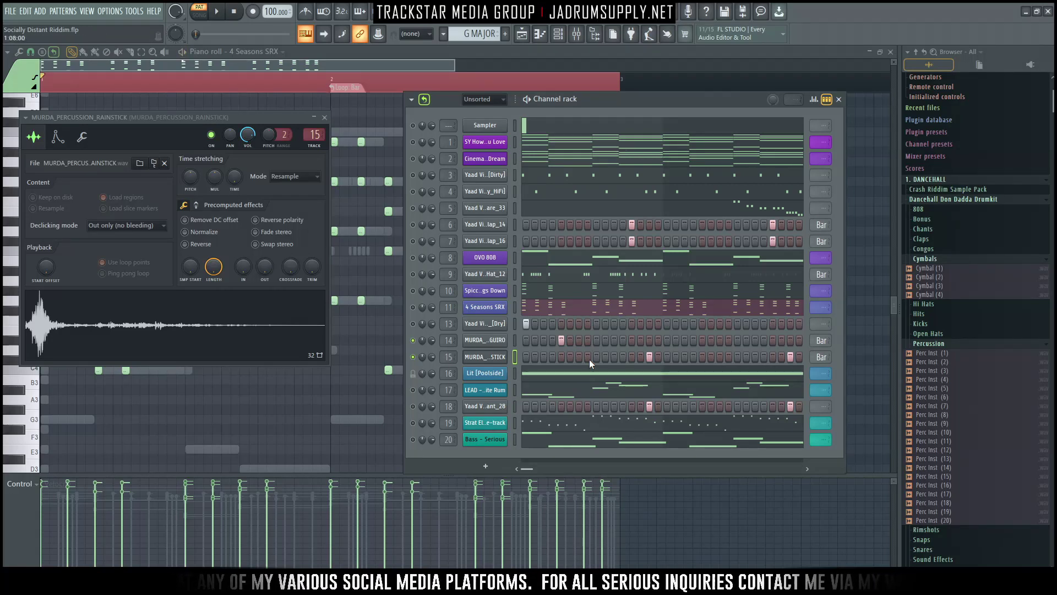
pyautogui.press('space')
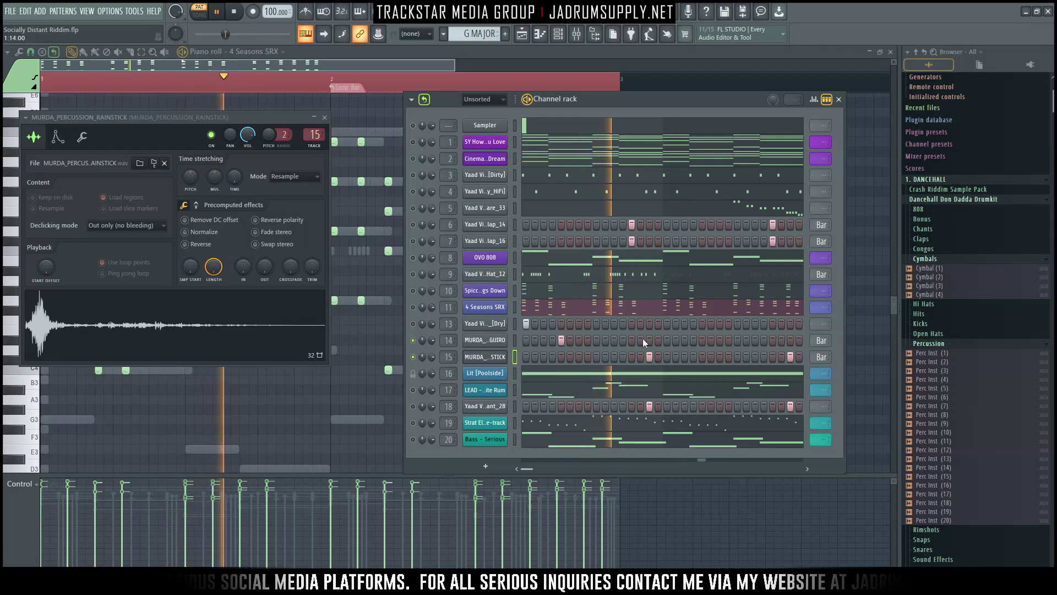
pyautogui.press('space')
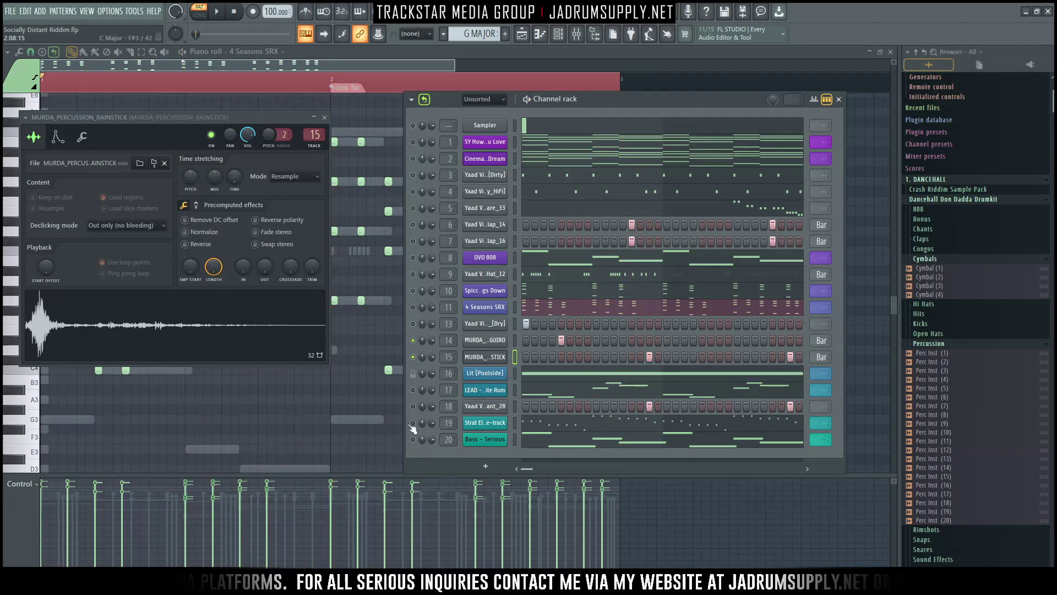
# Unmute the crash cymbal, strings, drums, bass and melody channels so channels 1 through 15 are active.
pyautogui.click(413, 324)
pyautogui.click(412, 307)
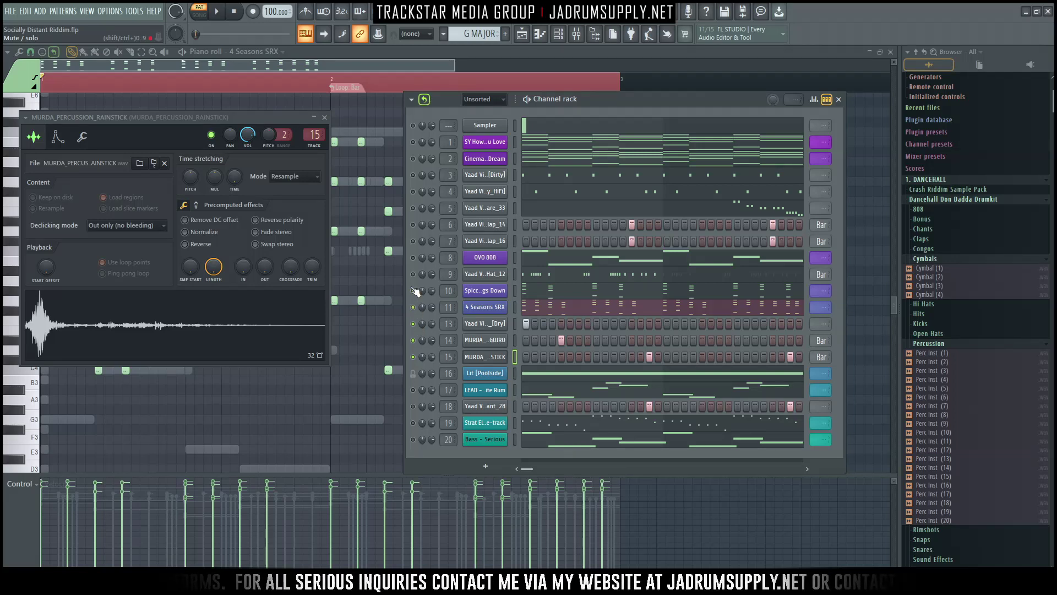
pyautogui.click(413, 208)
pyautogui.click(413, 191)
pyautogui.click(413, 176)
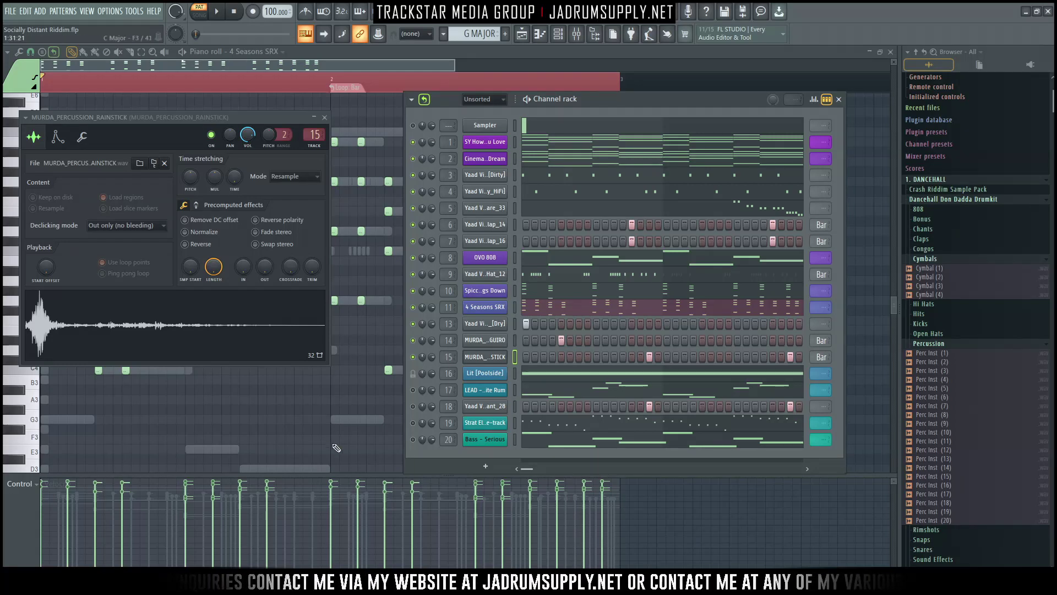
# View the LEAD - White Rum preset in Sylenth1 and its place in the preset list, and close the synth.
pyautogui.click(500, 390)
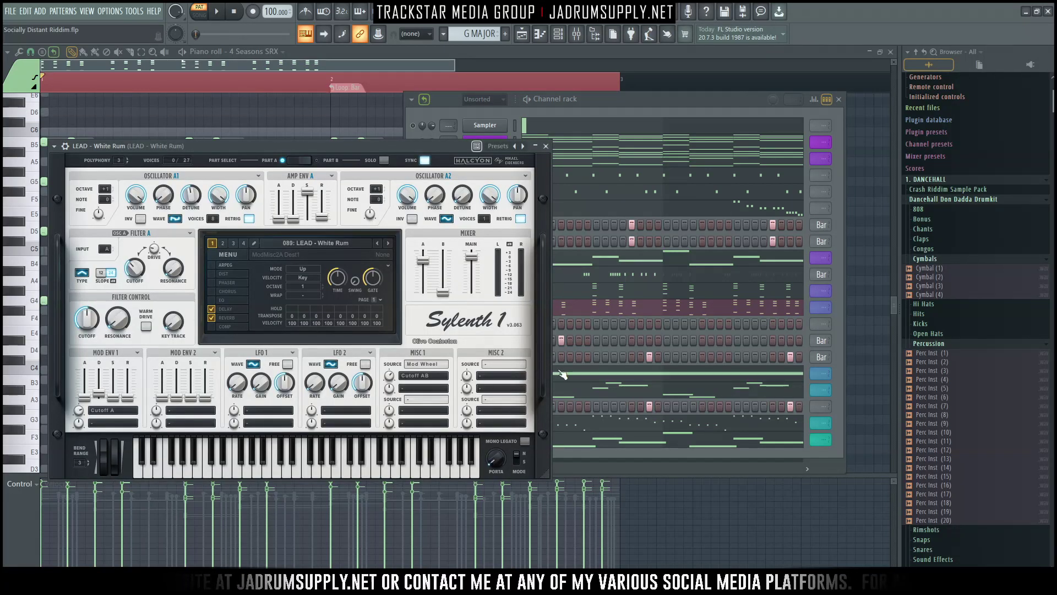
pyautogui.click(340, 248)
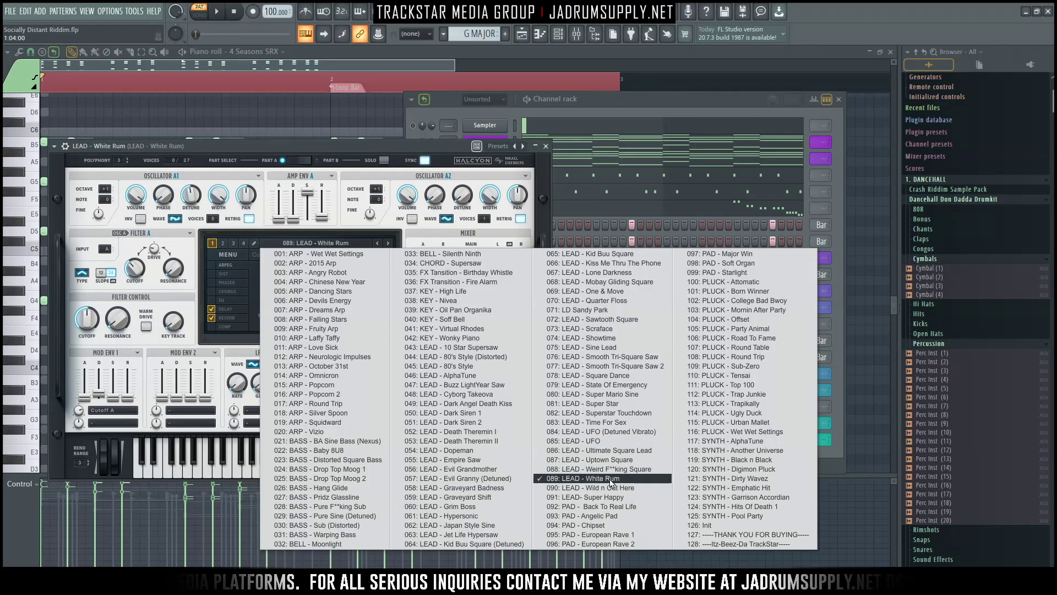
pyautogui.click(546, 146)
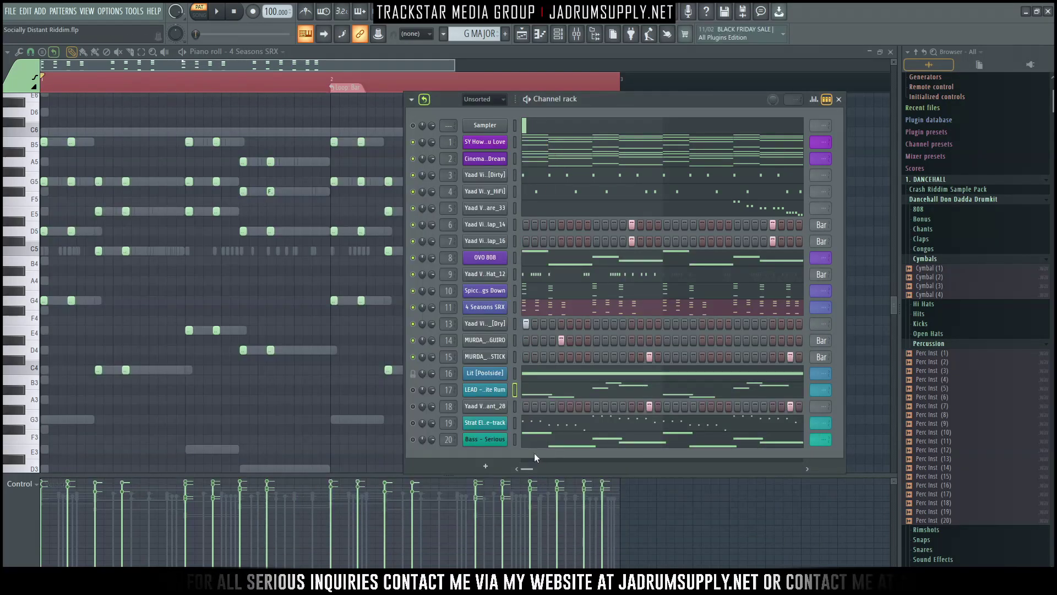
# Solo the LEAD - White Rum channel and play it on its own.
pyautogui.click(415, 390)
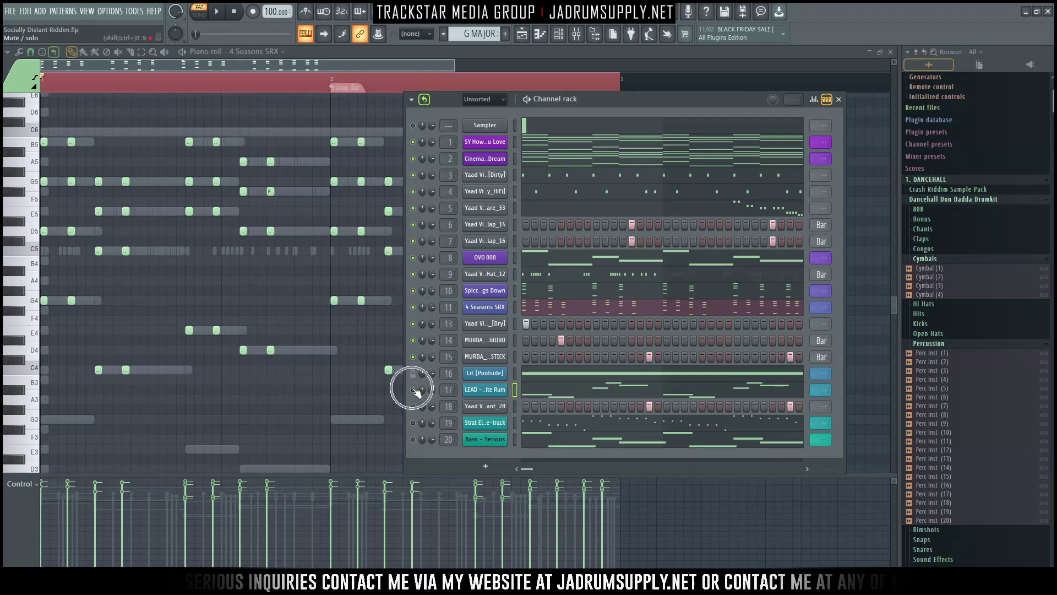
pyautogui.click(415, 391)
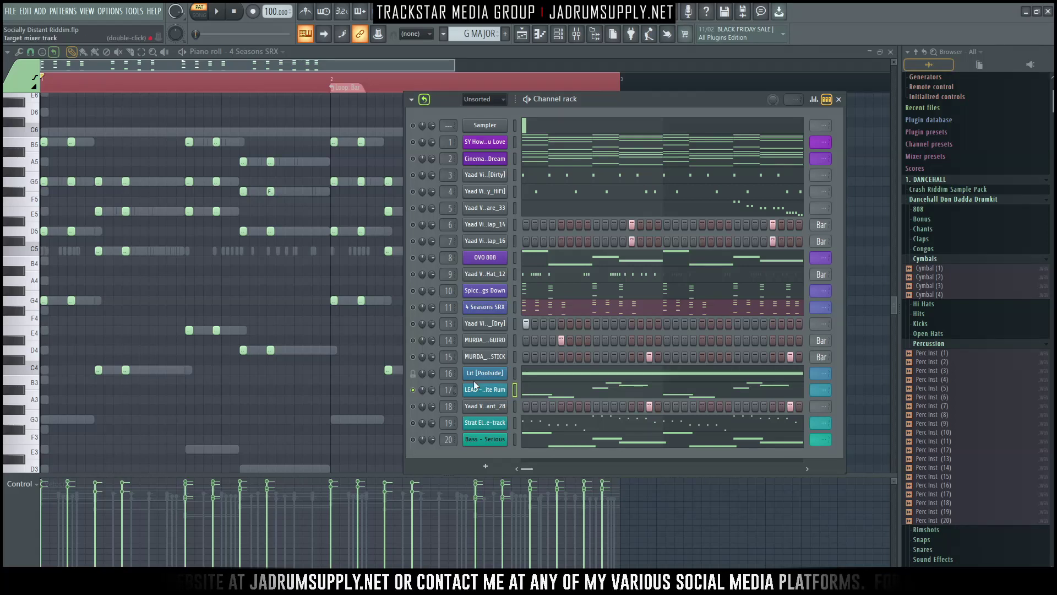
pyautogui.press('space')
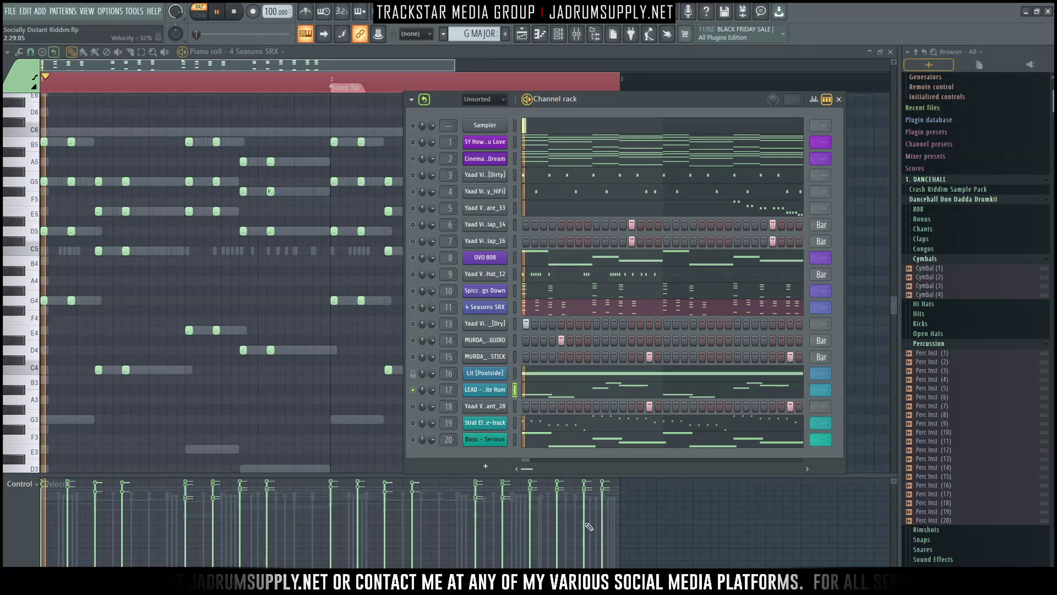
# Play the LEAD - White Rum notes in the piano roll, and play the lead together with the preceding active channels.
pyautogui.click(527, 392)
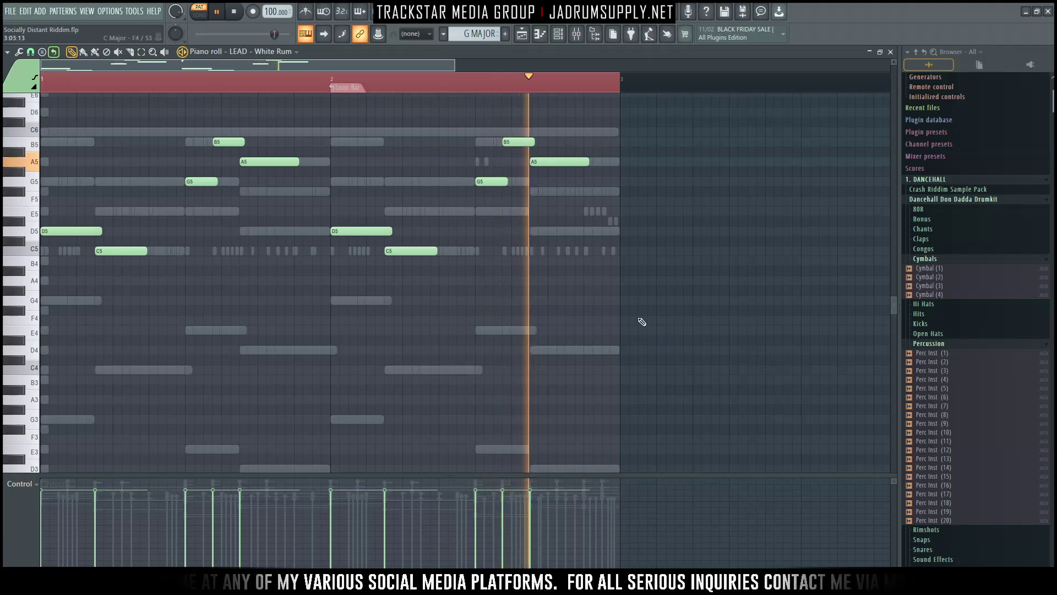
pyautogui.press('space')
pyautogui.press('F6')
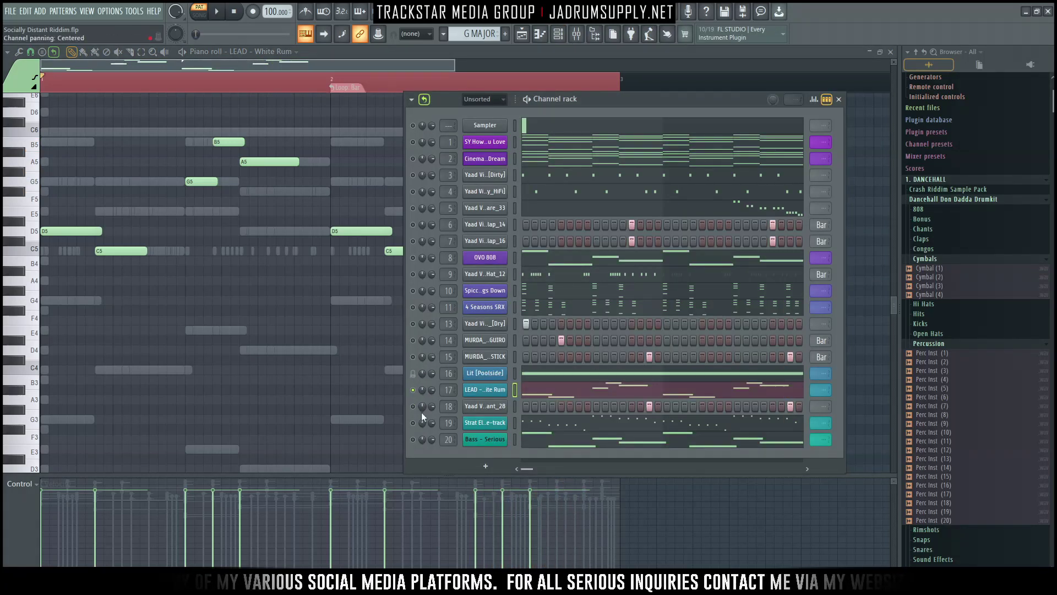
pyautogui.press('space')
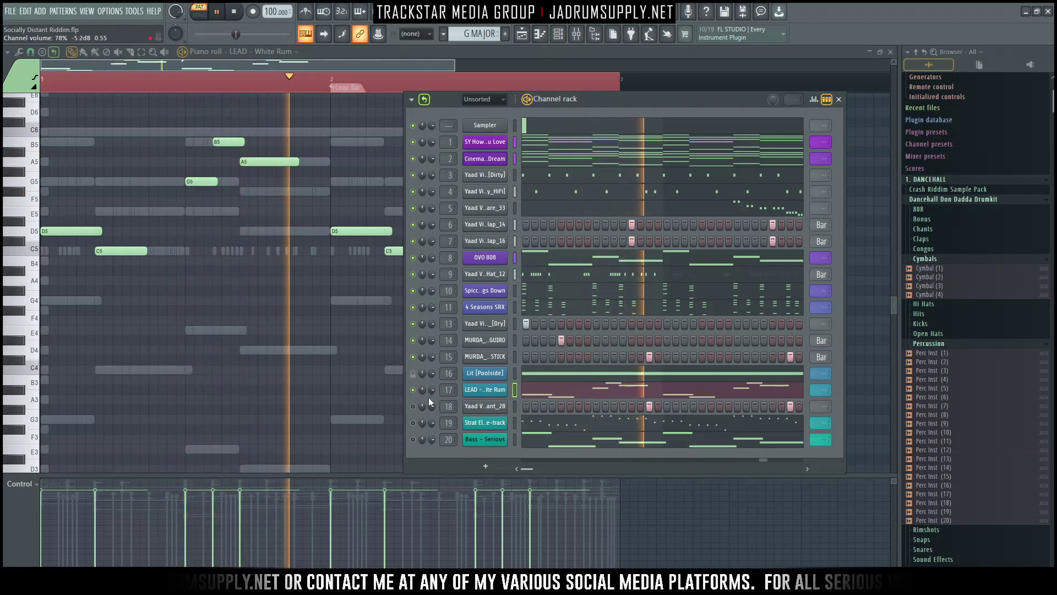
pyautogui.press('space')
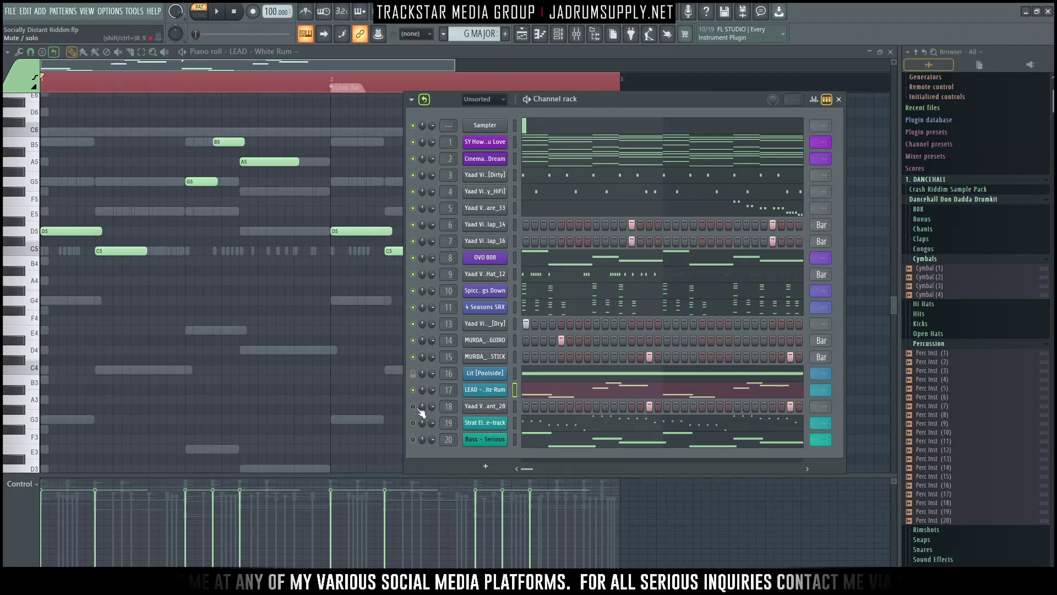
# View the Strat Elite Double-track guitar in RealStrat Elite and play its notes in the piano roll.
pyautogui.click(484, 428)
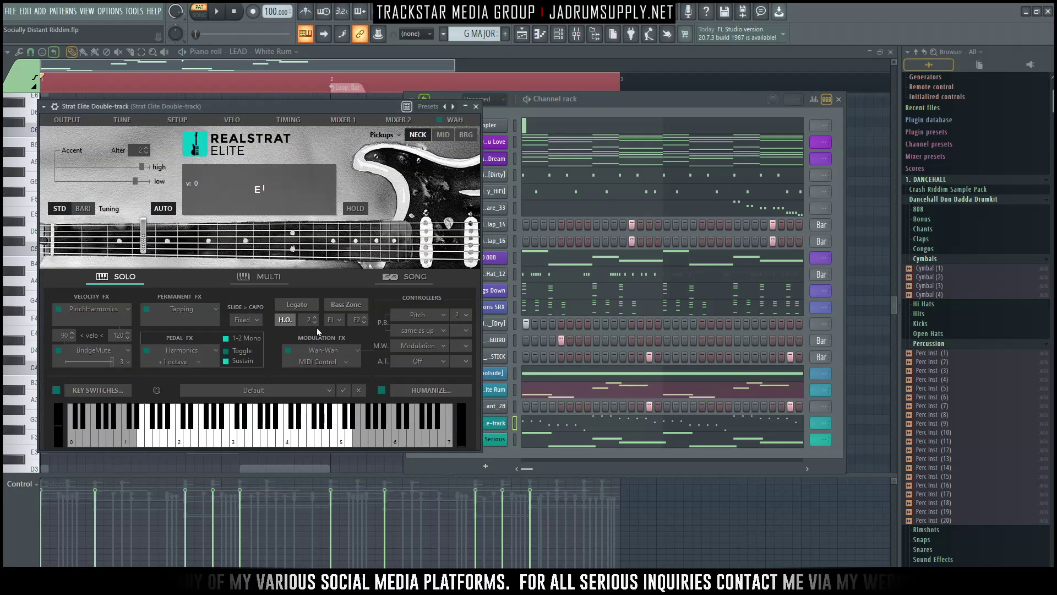
pyautogui.click(514, 451)
pyautogui.click(578, 422)
pyautogui.press('space')
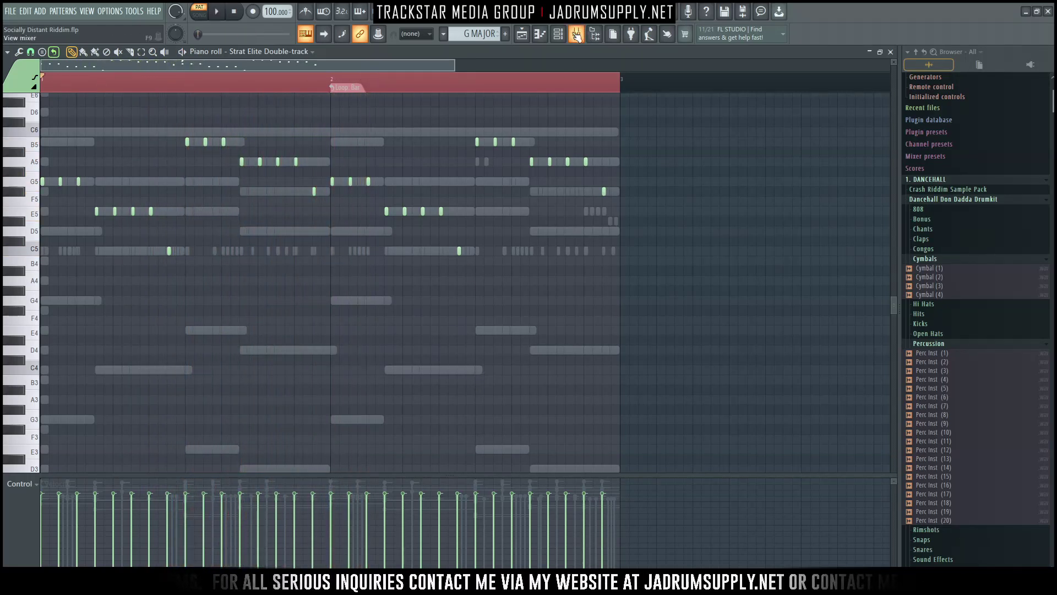
pyautogui.press('space')
# Examine Guitar Rig 6 with the Crunchy Path preset and PanMan on the guitar's mixer insert while playing the guitar.
pyautogui.click(576, 34)
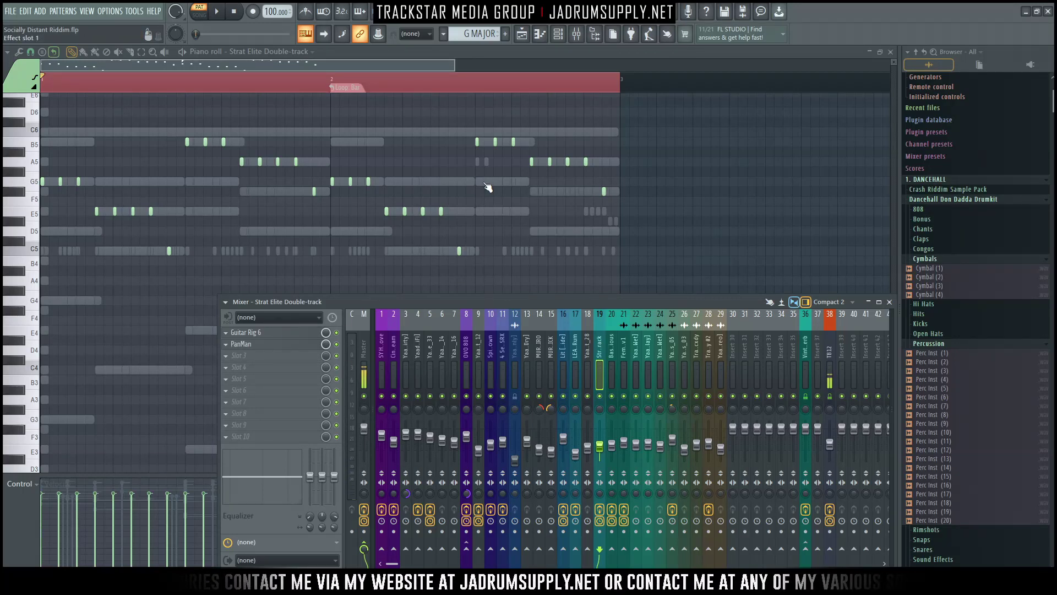
pyautogui.click(278, 335)
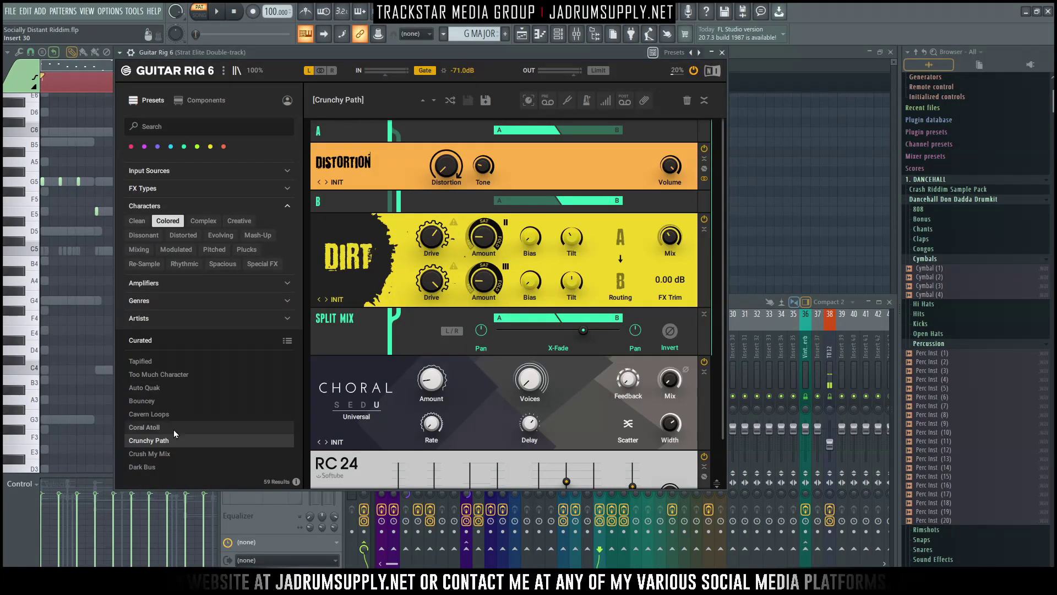
pyautogui.click(738, 304)
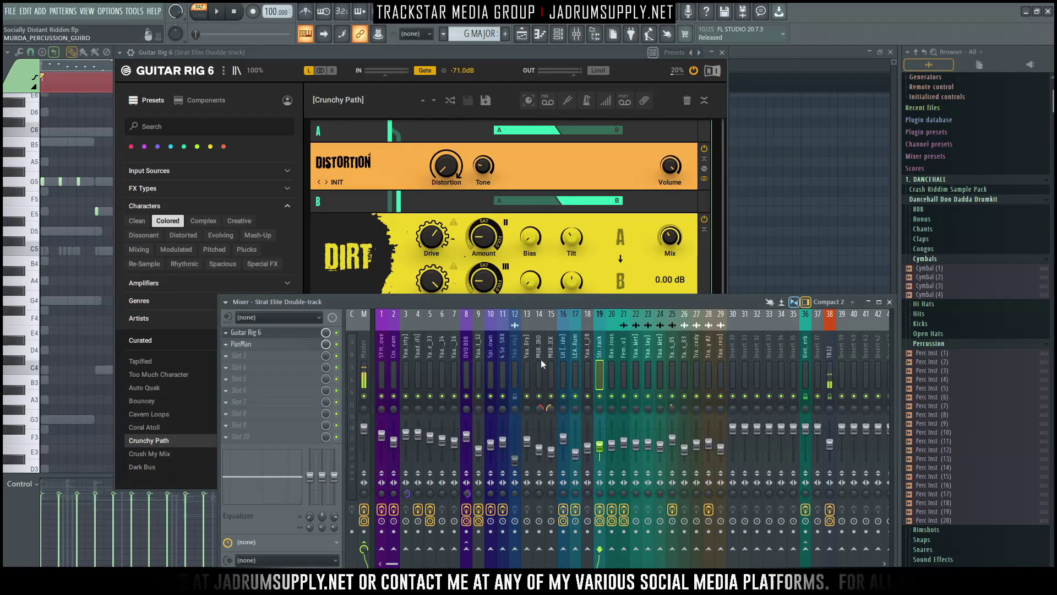
pyautogui.press('space')
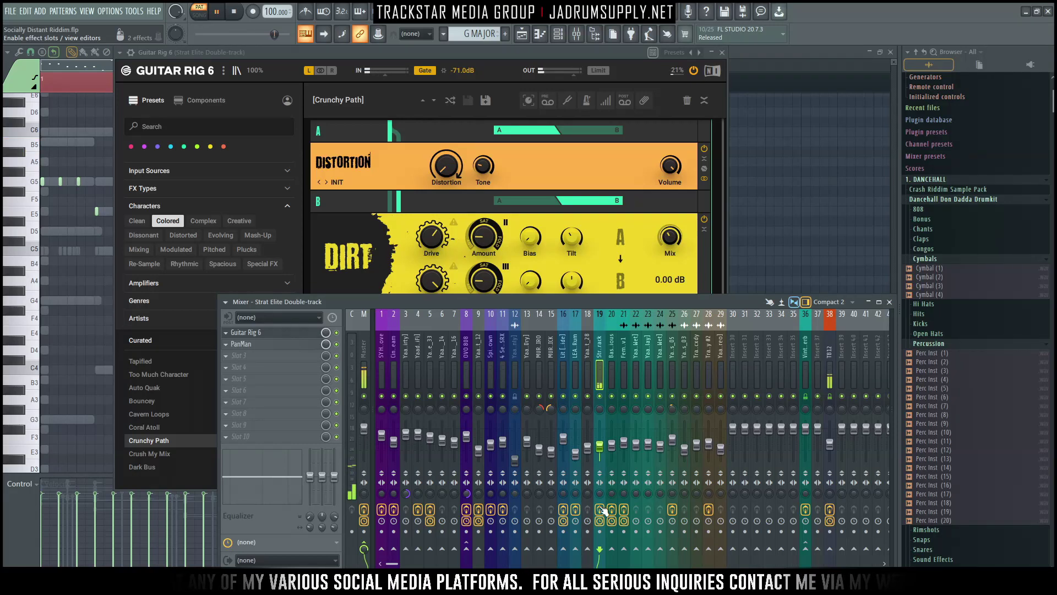
pyautogui.press('space')
pyautogui.click(264, 341)
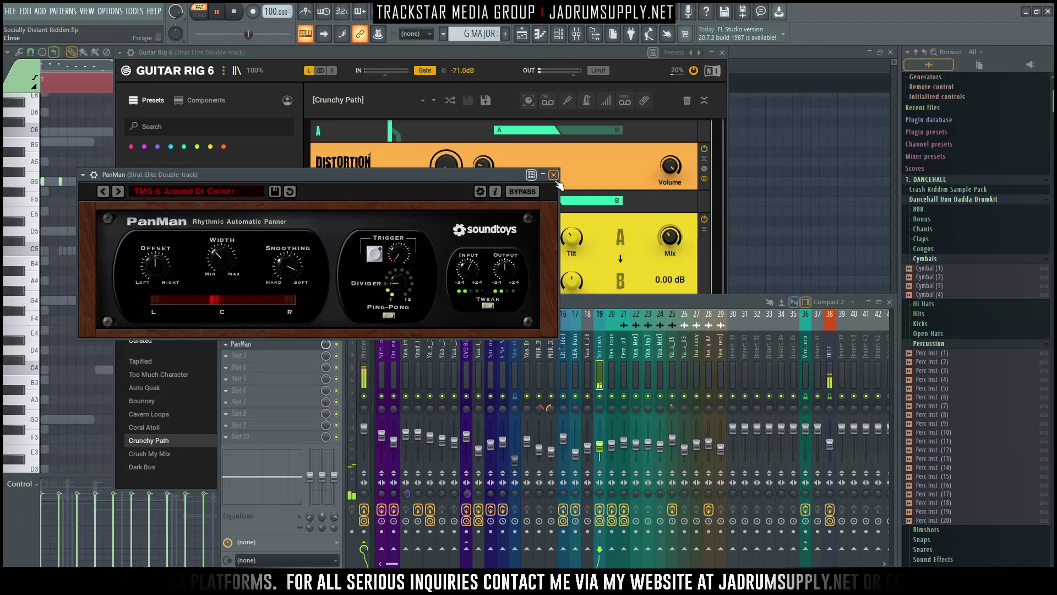
pyautogui.press('space')
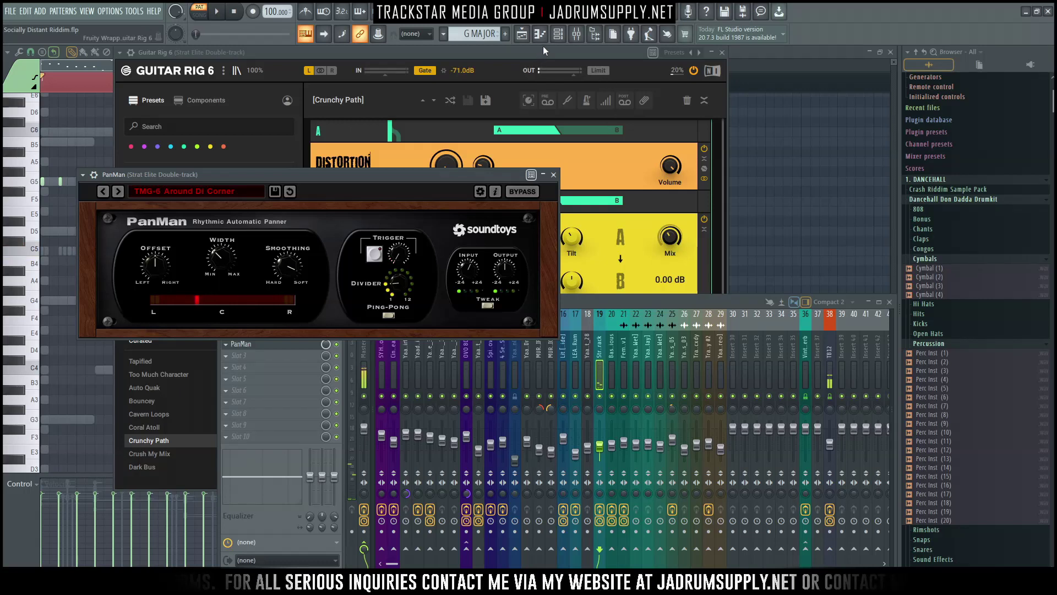
# Play the beat with the channels up to the Strat Elite guitar active, and solo the Bass - Serious channel.
pyautogui.press('F6')
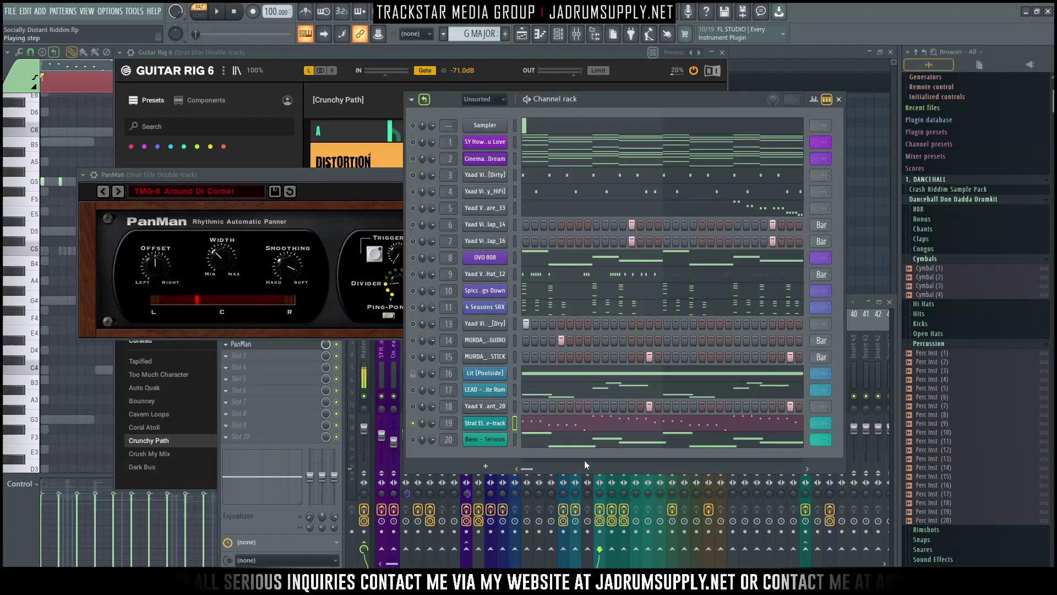
pyautogui.click(413, 439)
pyautogui.press('space')
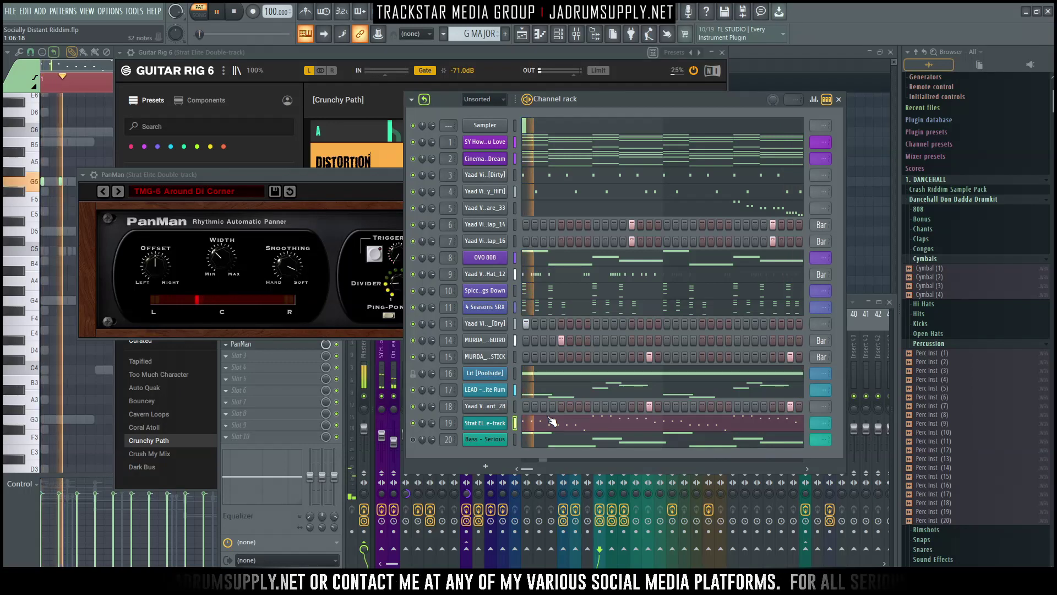
pyautogui.press('space')
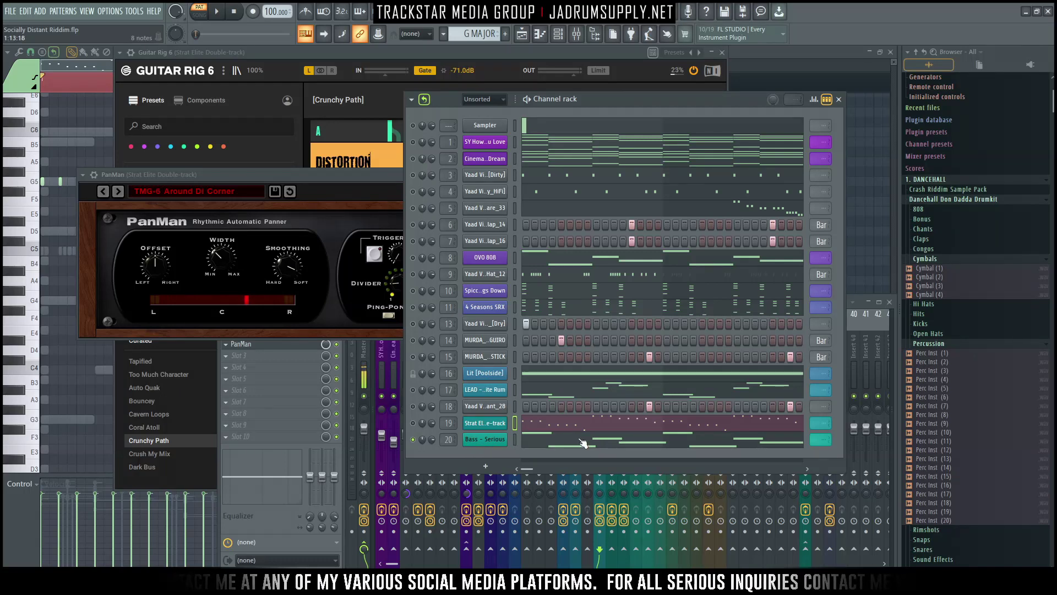
# Play the Bass - Serious notes in the piano roll and view its patch in Omnisphere.
pyautogui.click(556, 445)
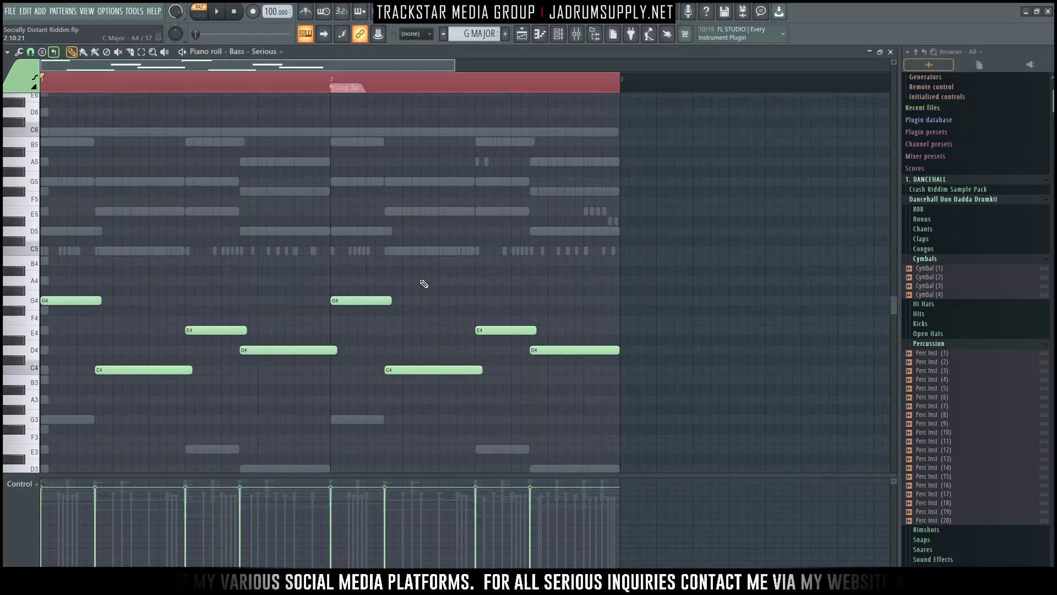
pyautogui.press('space')
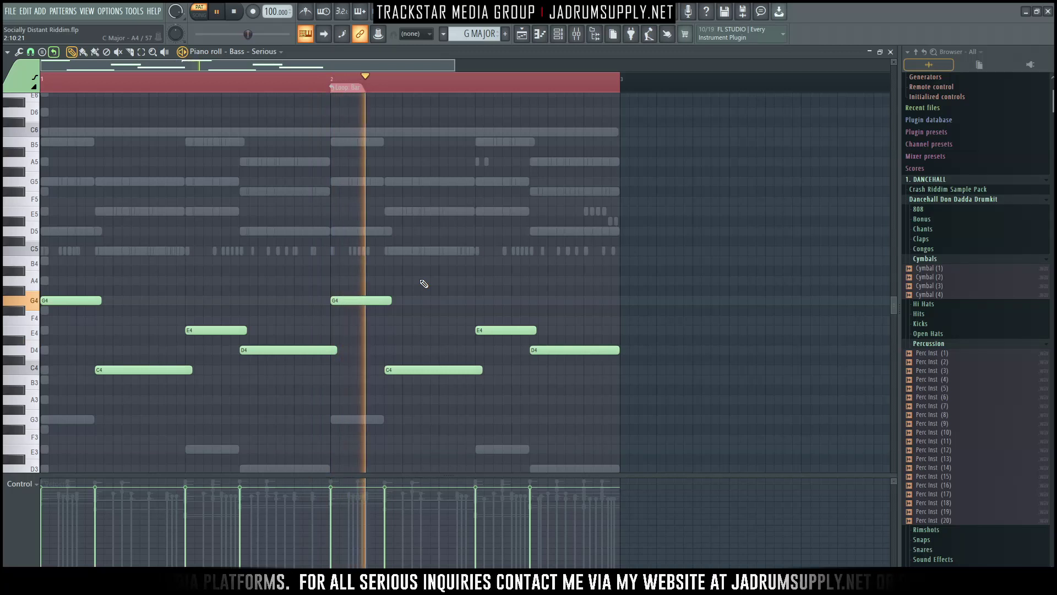
pyautogui.click(558, 34)
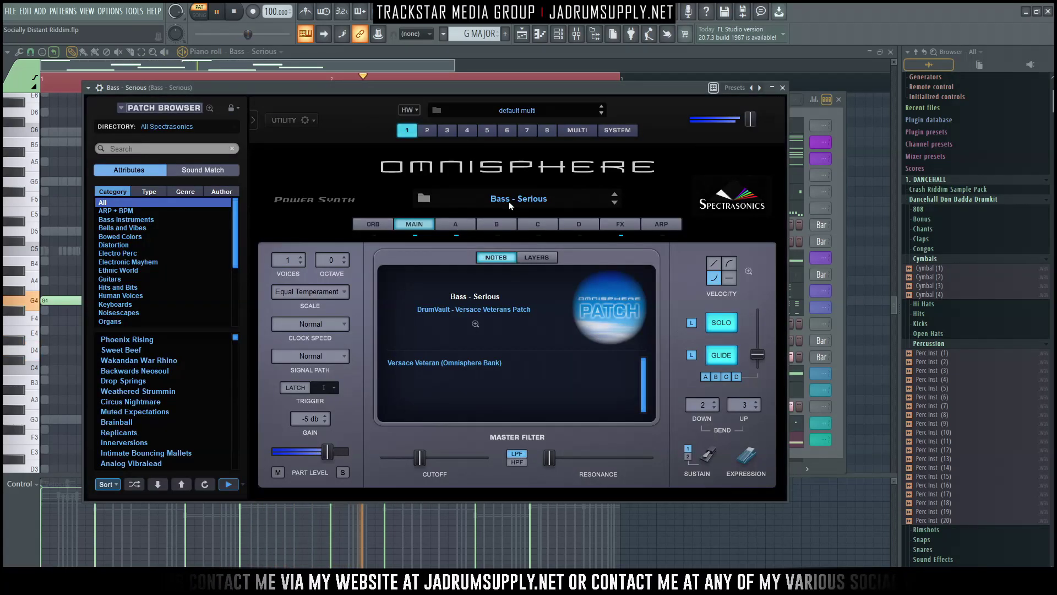
pyautogui.click(783, 88)
pyautogui.press('space')
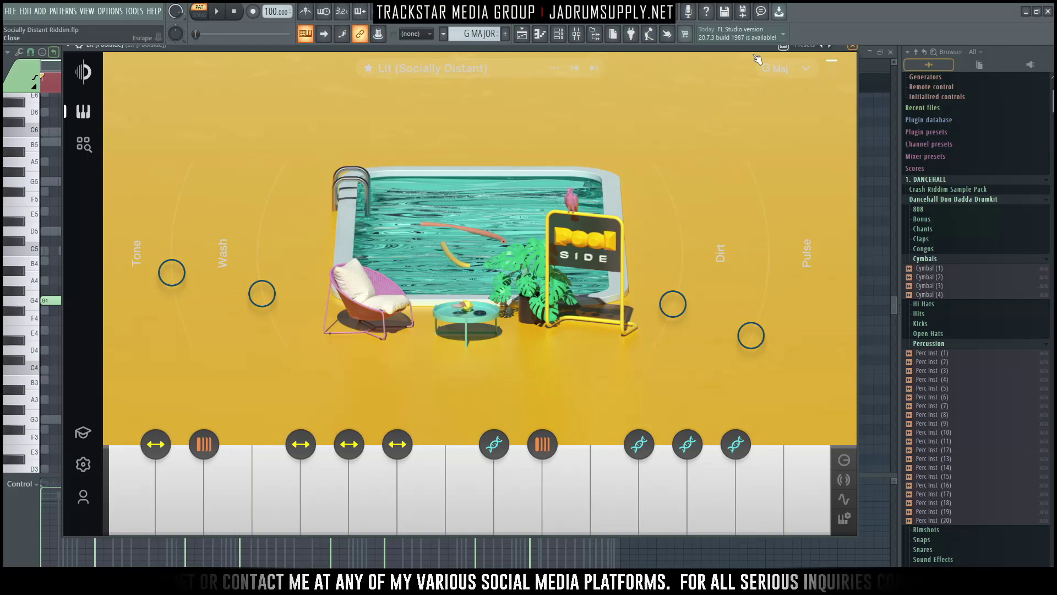
# Close the Lit (Poolside) instrument and show its recorded audio clip close up in the playlist.
pyautogui.press('Escape')
pyautogui.click(522, 36)
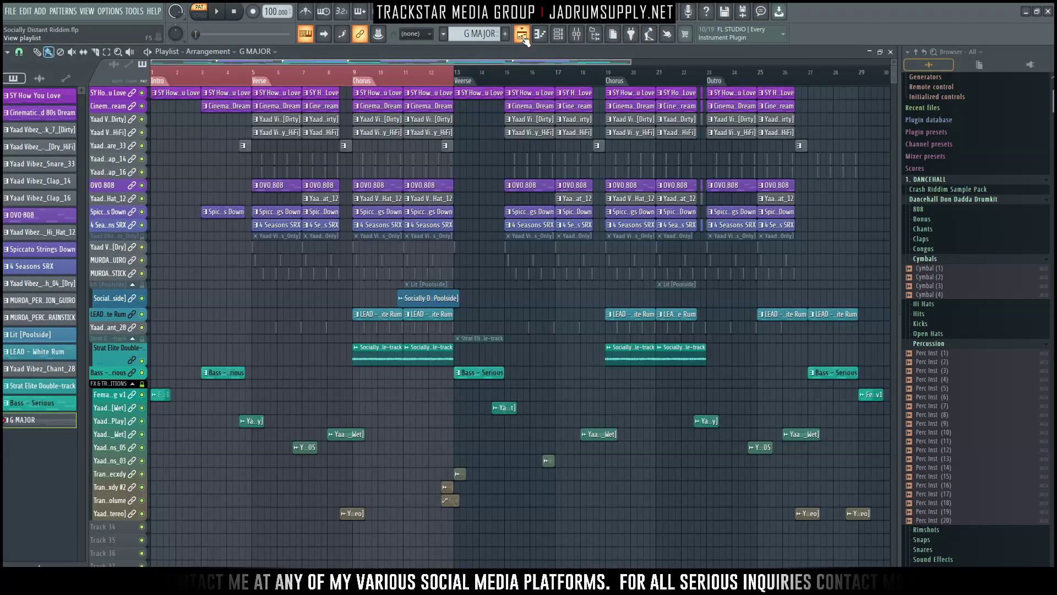
pyautogui.scroll(5, 368, 263)
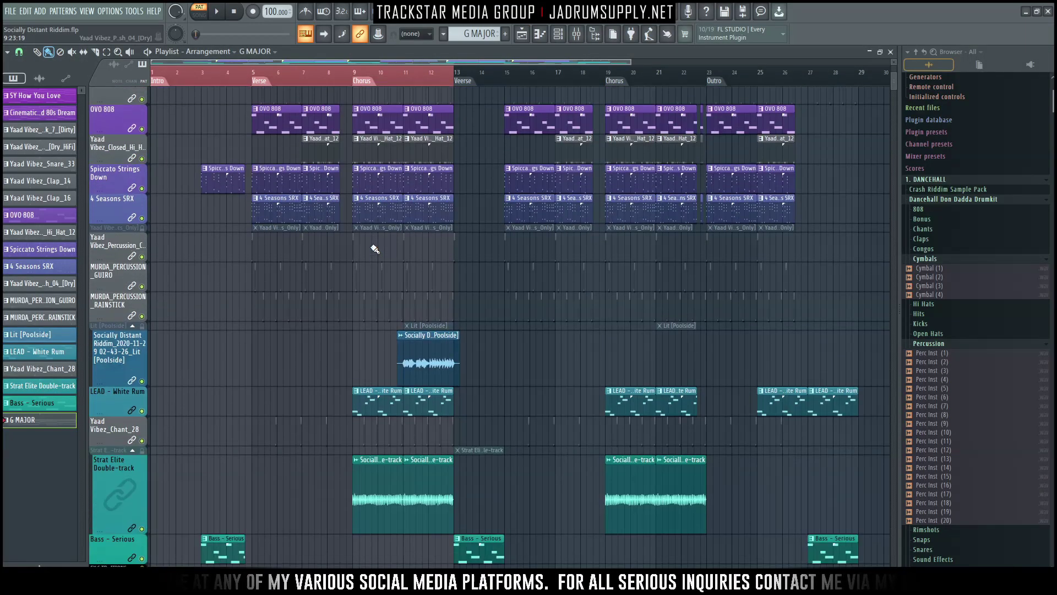
pyautogui.scroll(3, 442, 206)
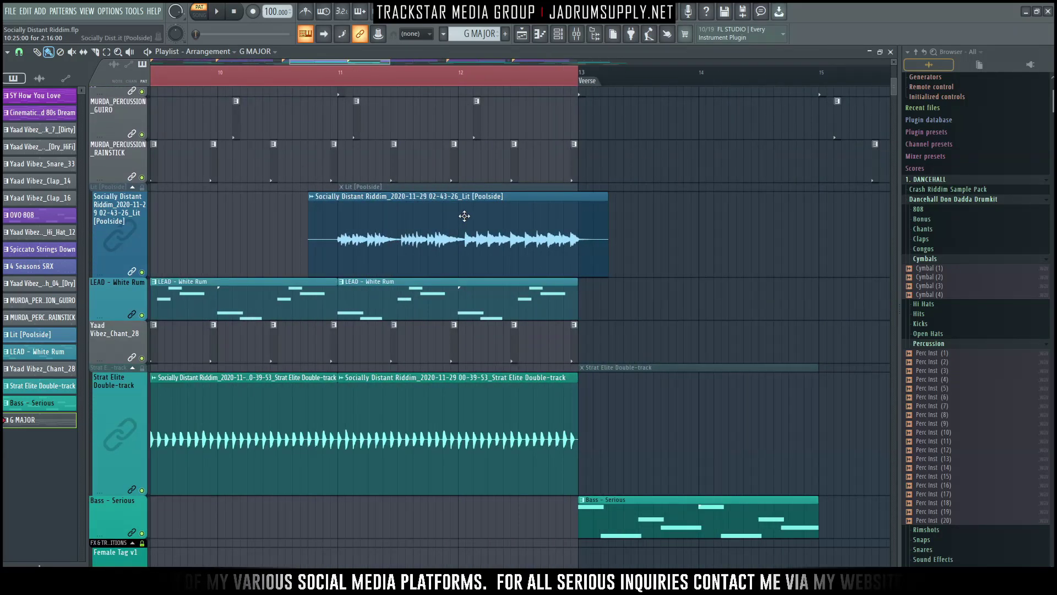
# Solo the recorded Lit [Poolside] audio track and play it from around bar 11.
pyautogui.rightClick(142, 272)
pyautogui.click(330, 75)
pyautogui.press('space')
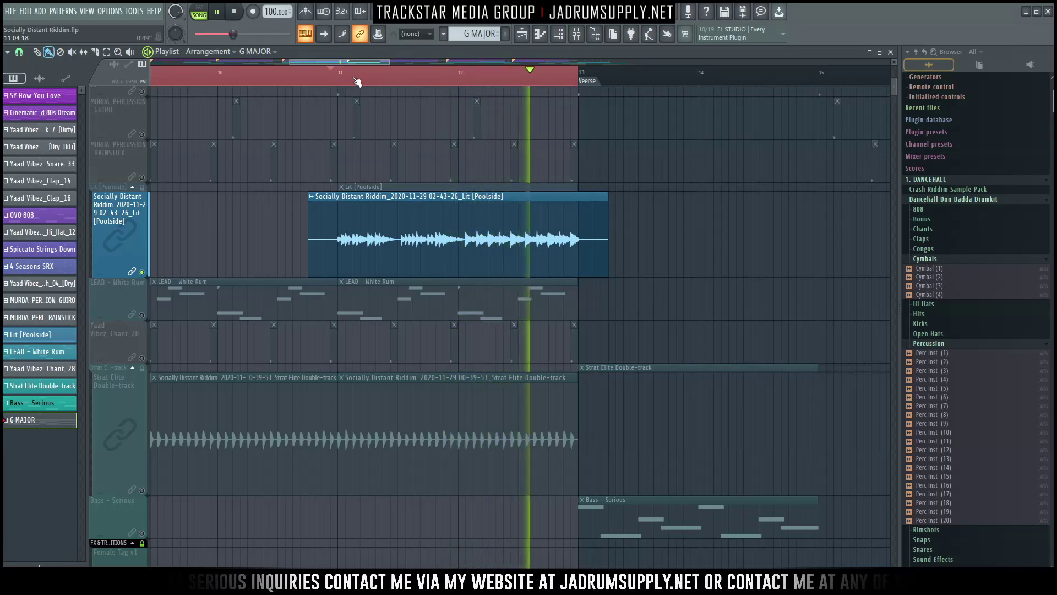
pyautogui.press('space')
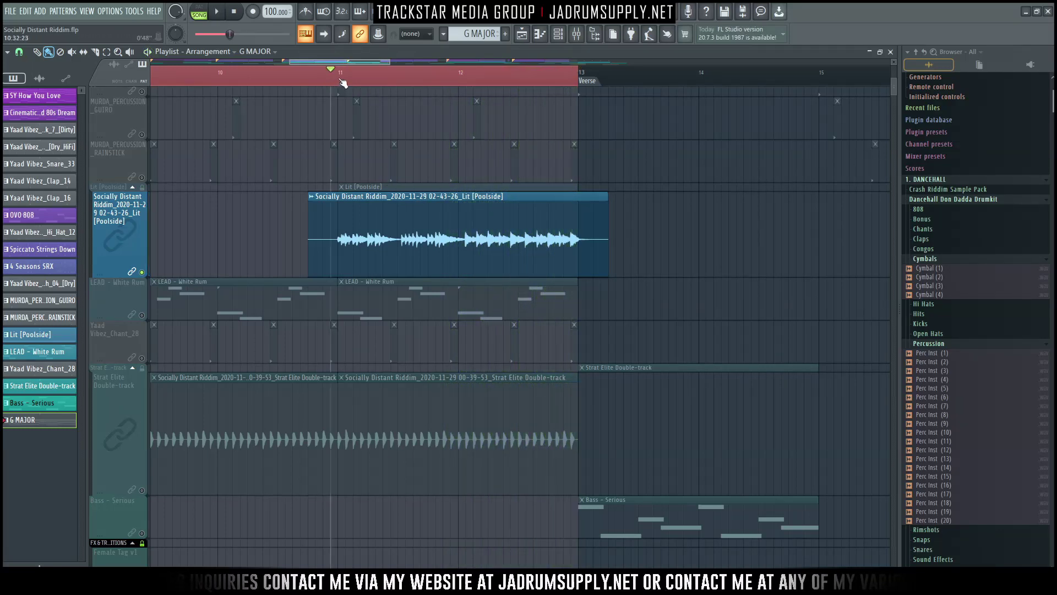
# Unsolo the Lit [Poolside] track and play the chorus from bar 11 with all tracks.
pyautogui.rightClick(142, 272)
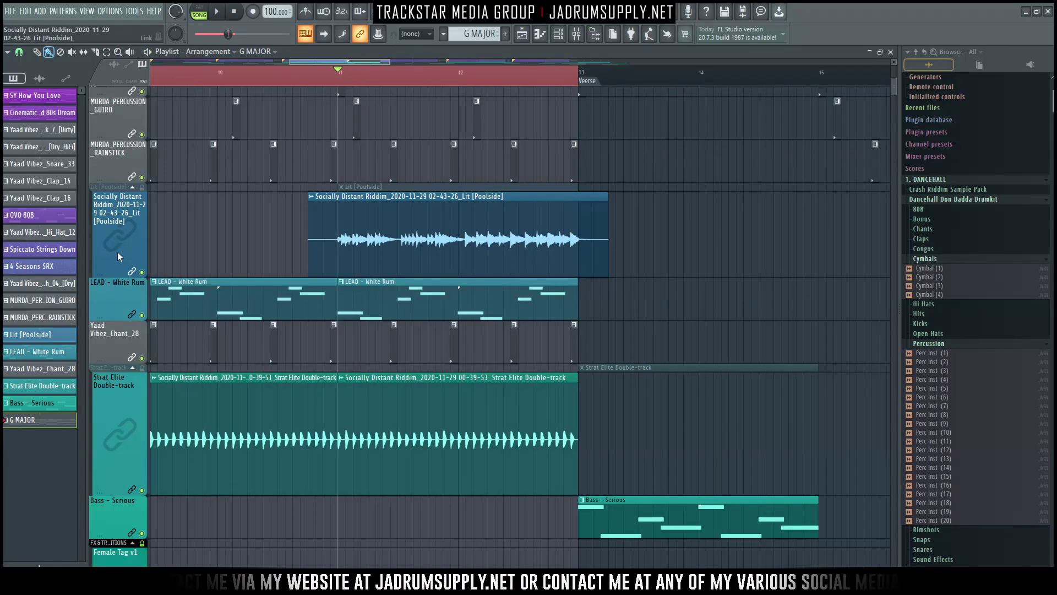
pyautogui.press('space')
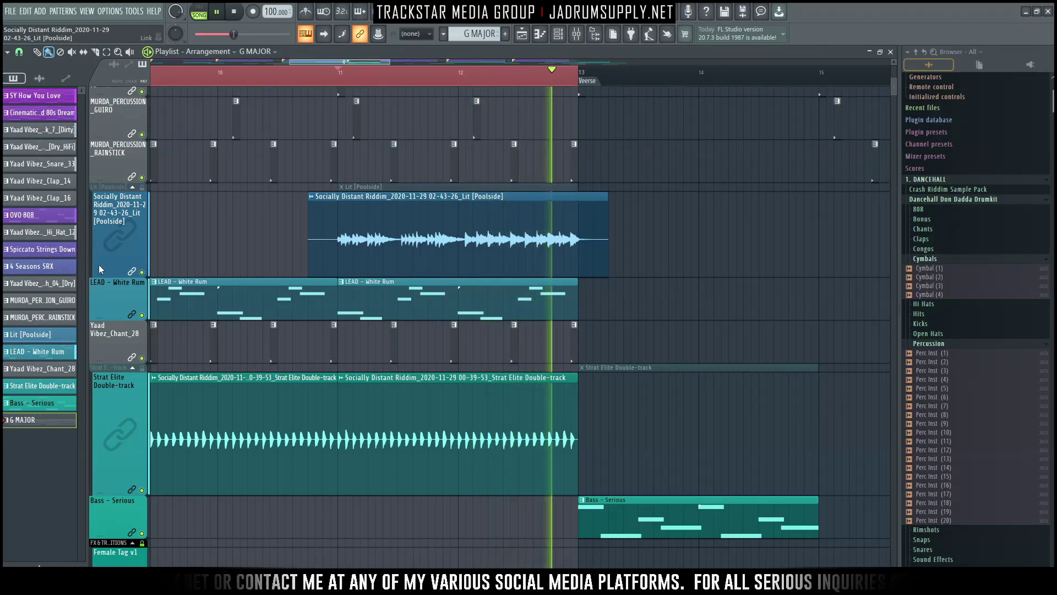
pyautogui.press('space')
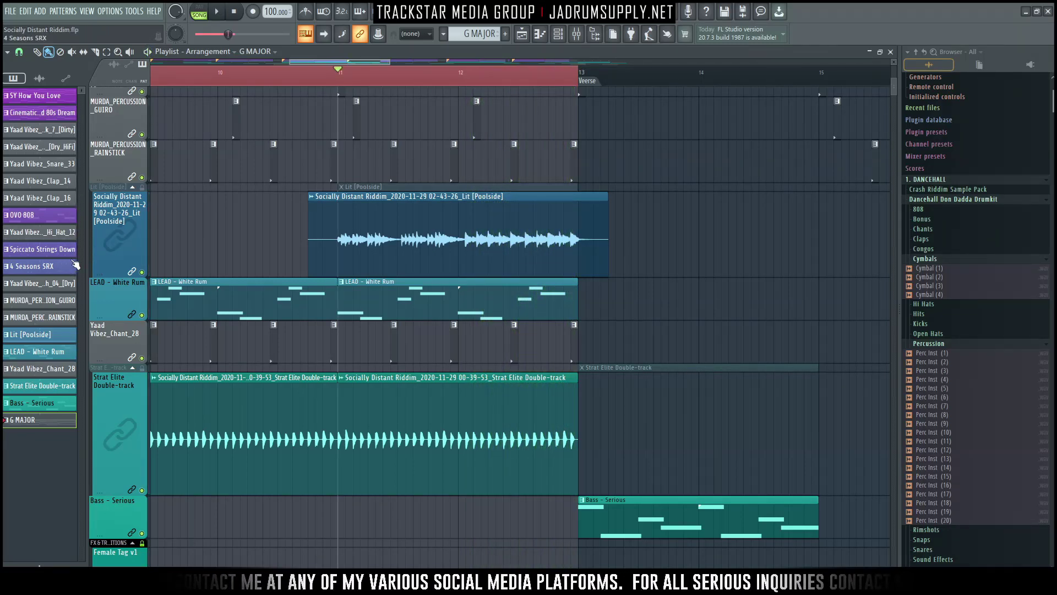
# Survey the whole arrangement and place the playhead at the start of the Air_Play transition clip just before the first verse.
pyautogui.scroll(-10, 435, 165)
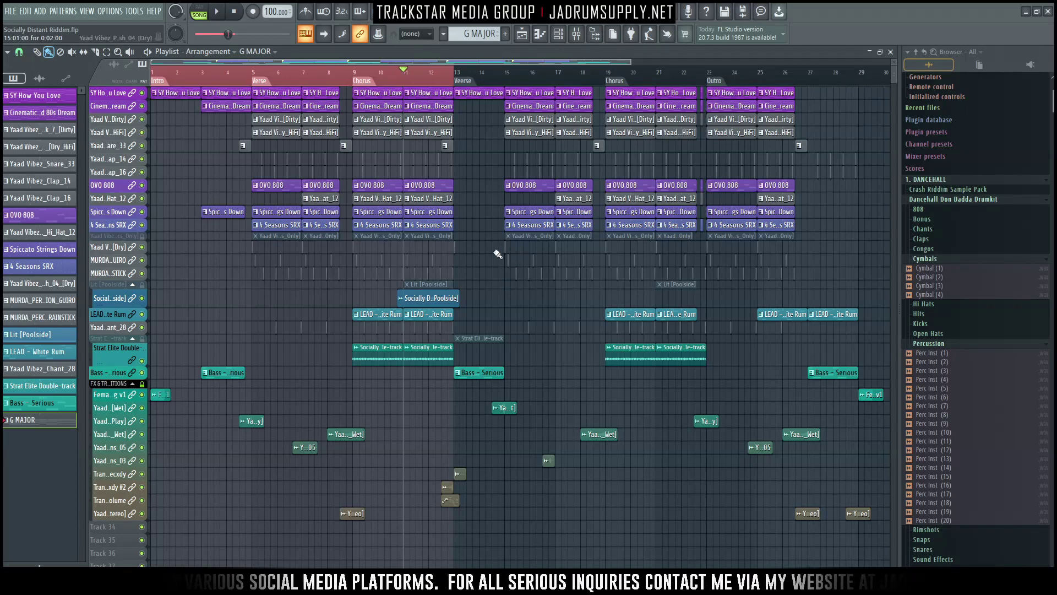
pyautogui.scroll(2, 384, 267)
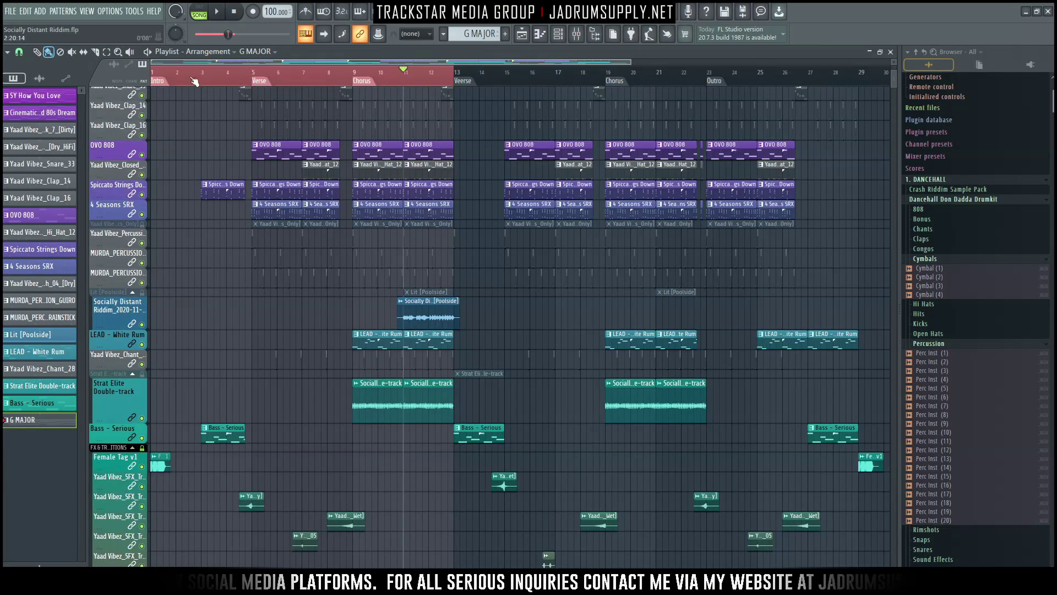
pyautogui.scroll(3, 165, 55)
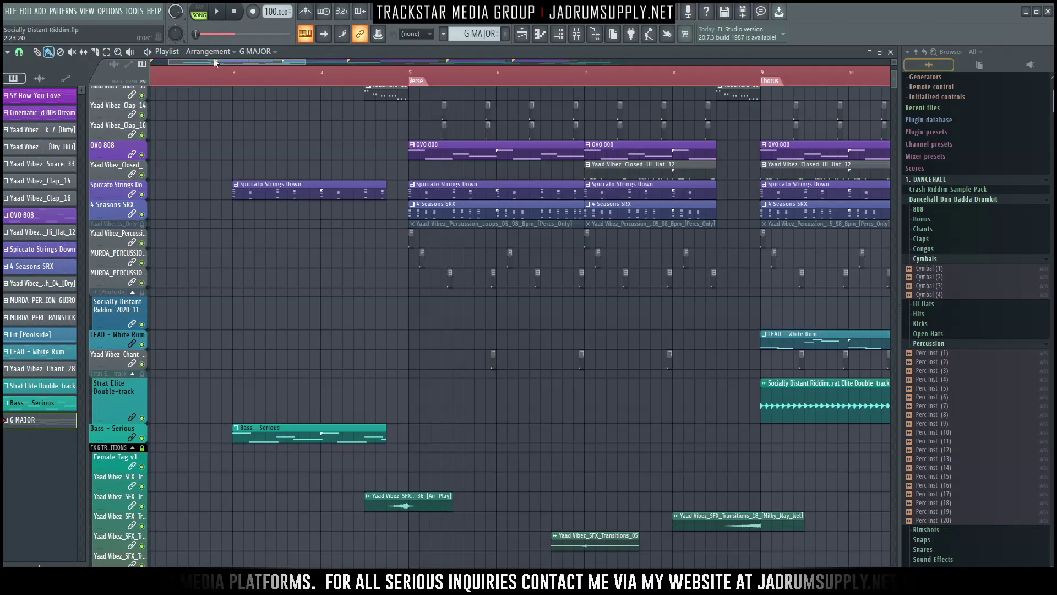
pyautogui.scroll(2, 218, 61)
pyautogui.scroll(-2, 413, 229)
pyautogui.click(453, 80)
pyautogui.click(457, 83)
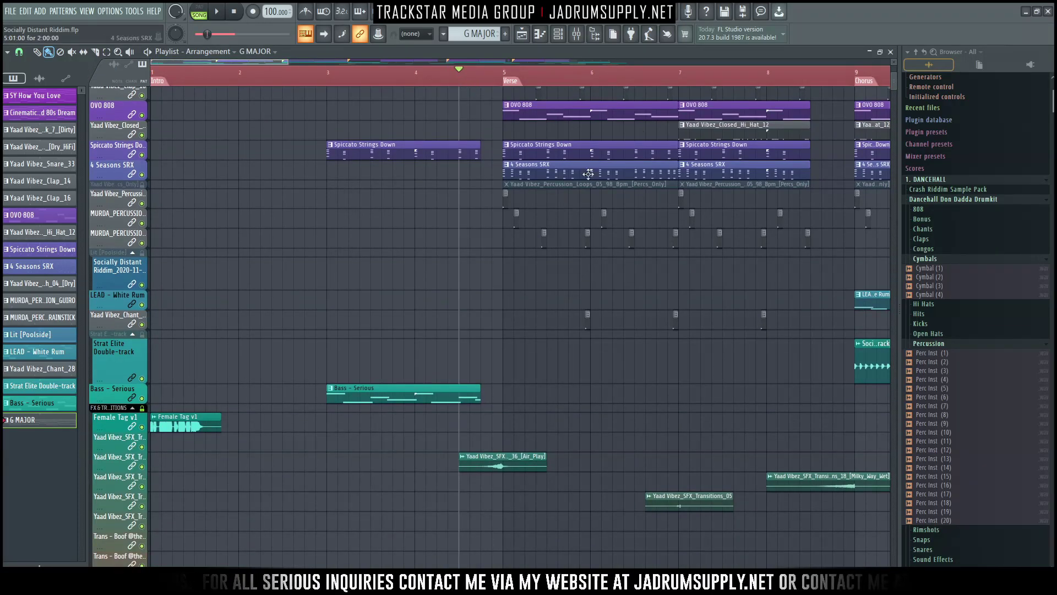
pyautogui.scroll(5, 497, 149)
pyautogui.scroll(-4, 424, 465)
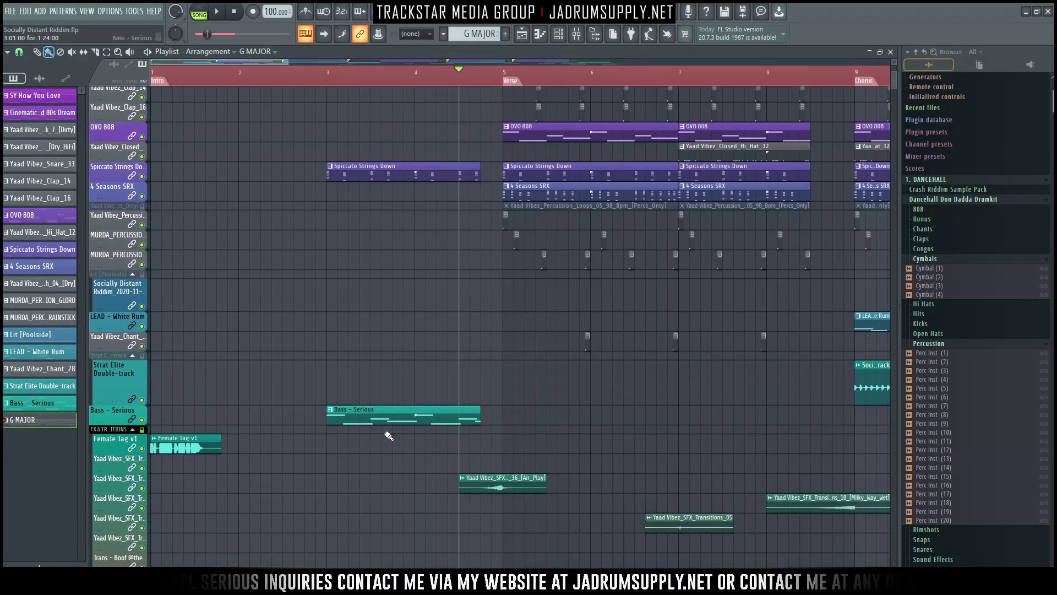
# Play the Air_Play transition track on its own, and unsolo it to play it into the verse with all tracks.
pyautogui.keyDown('ctrl'); pyautogui.click(146, 493); pyautogui.keyUp('ctrl')
pyautogui.press('space')
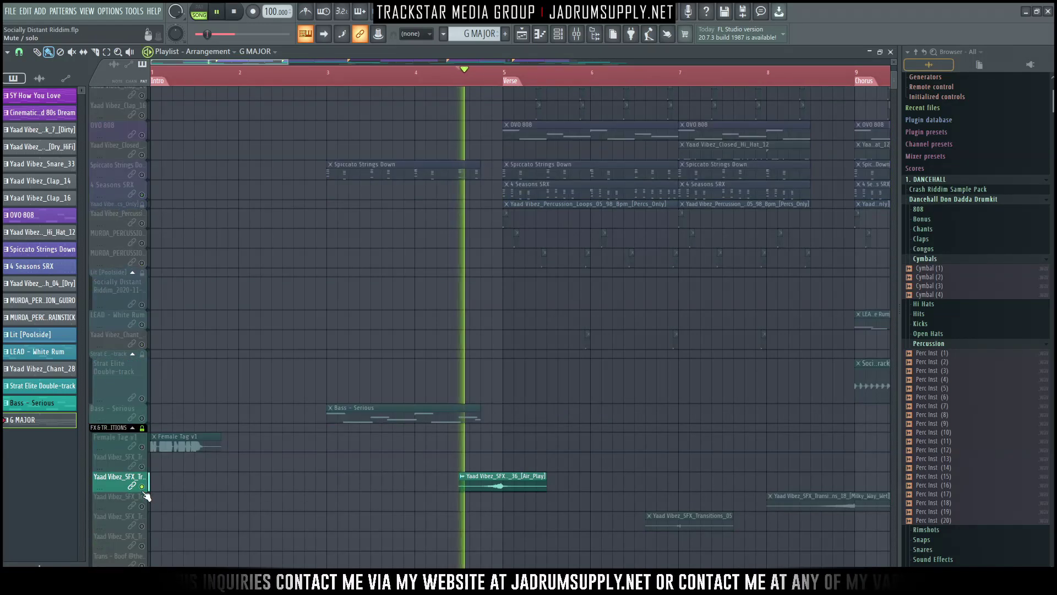
pyautogui.press('space')
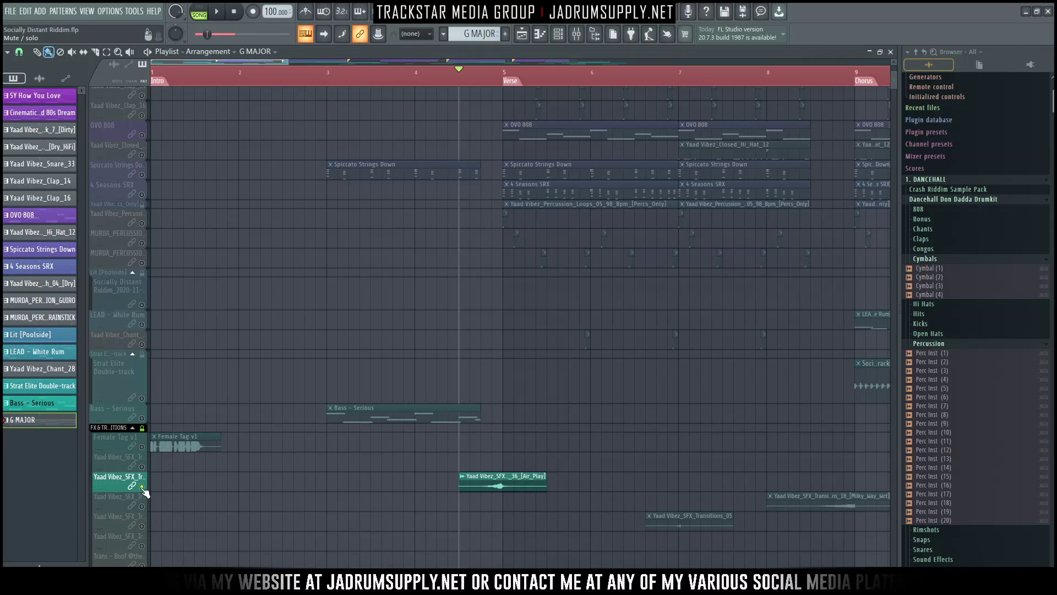
pyautogui.keyDown('ctrl'); pyautogui.click(145, 491); pyautogui.keyUp('ctrl')
pyautogui.press('space')
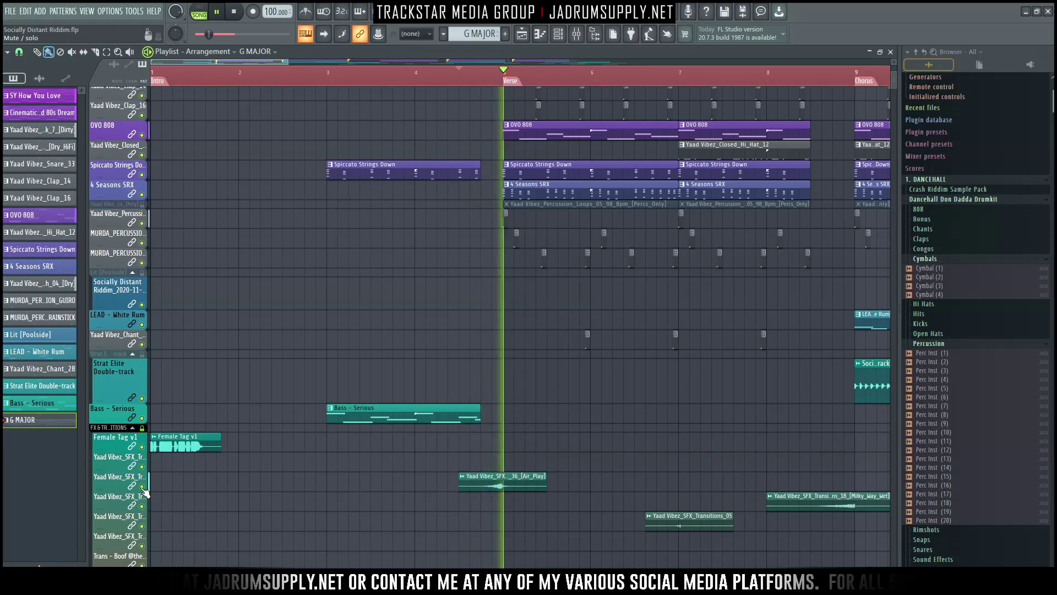
# Compare the lead-in to the verse with the Air_Play transition track muted and with it unmuted.
pyautogui.press('space')
pyautogui.click(144, 490)
pyautogui.press('space')
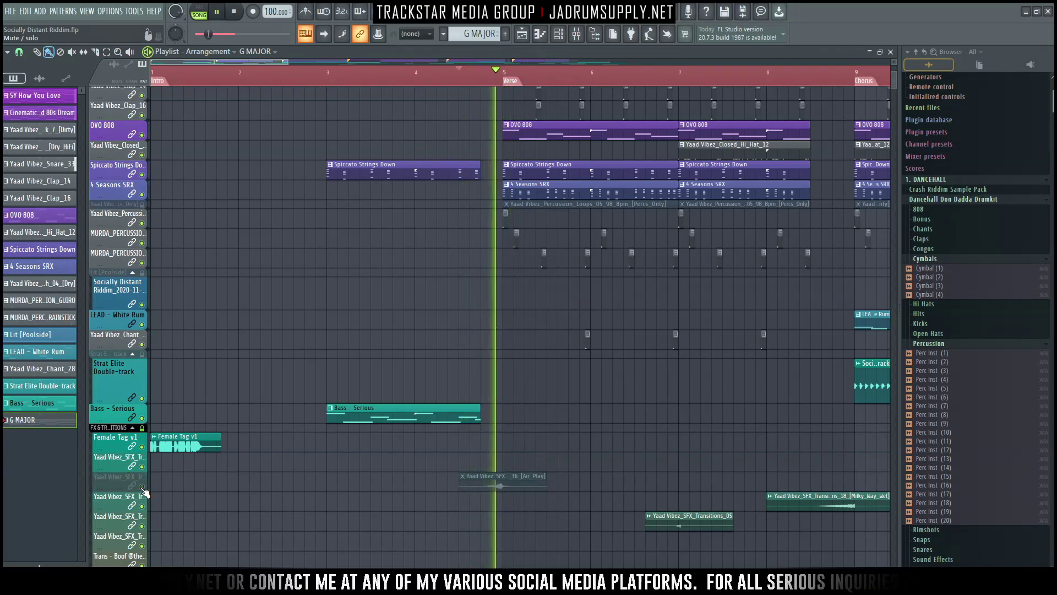
pyautogui.press('space')
pyautogui.click(148, 489)
pyautogui.press('space')
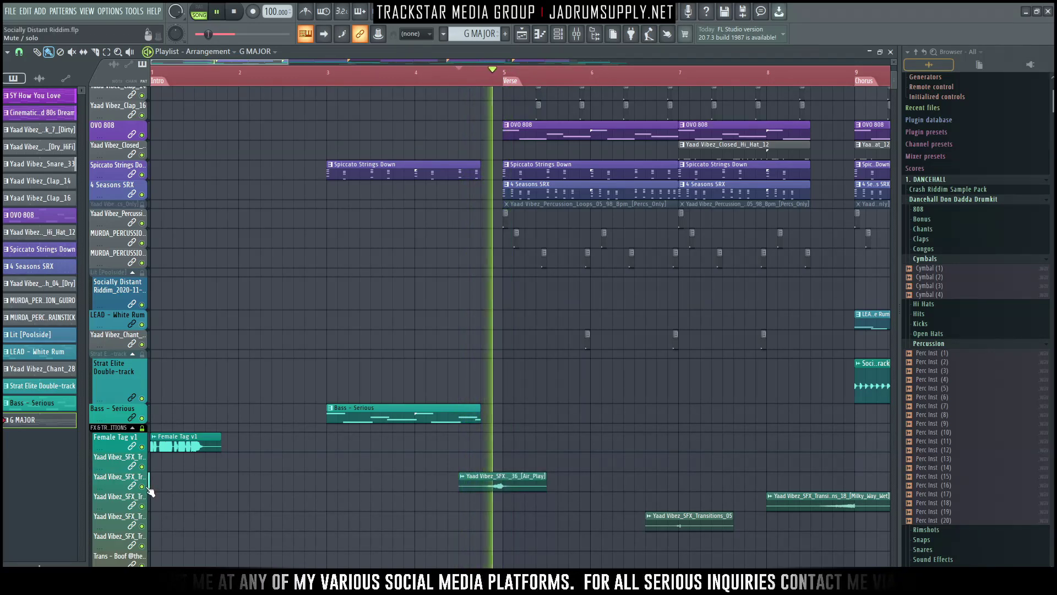
pyautogui.press('space')
# Solo the SFX_Transitions_05 track and play it from just before bar 7.
pyautogui.scroll(-5, 614, 151)
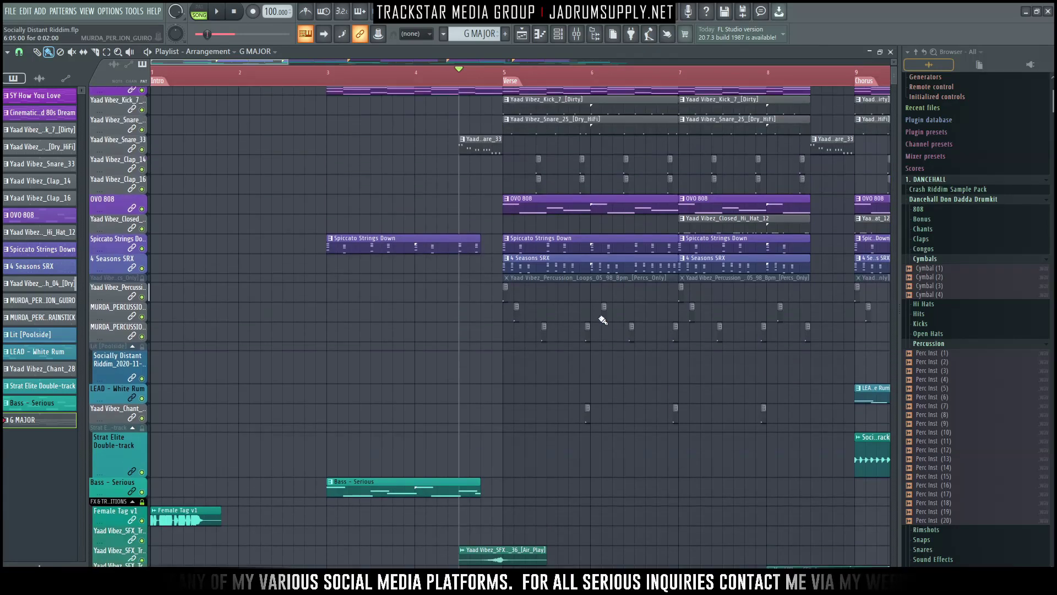
pyautogui.scroll(-4, 721, 251)
pyautogui.click(671, 82)
pyautogui.rightClick(143, 348)
pyautogui.press('space')
pyautogui.press('space')
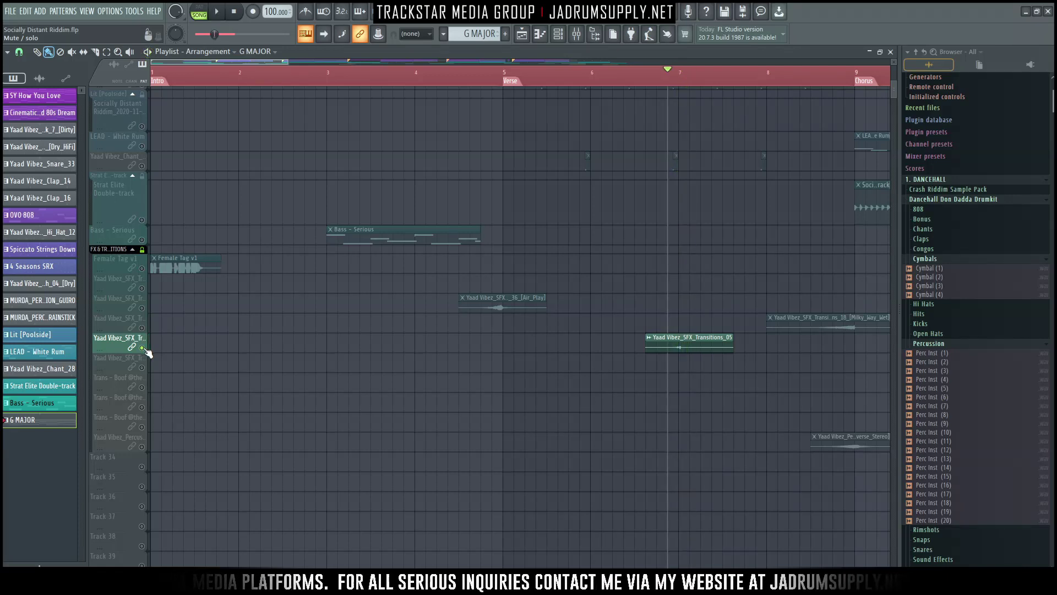
# Unsolo the SFX_Transitions_05 track and play the same passage before bar 7 with all tracks.
pyautogui.rightClick(143, 348)
pyautogui.press('space')
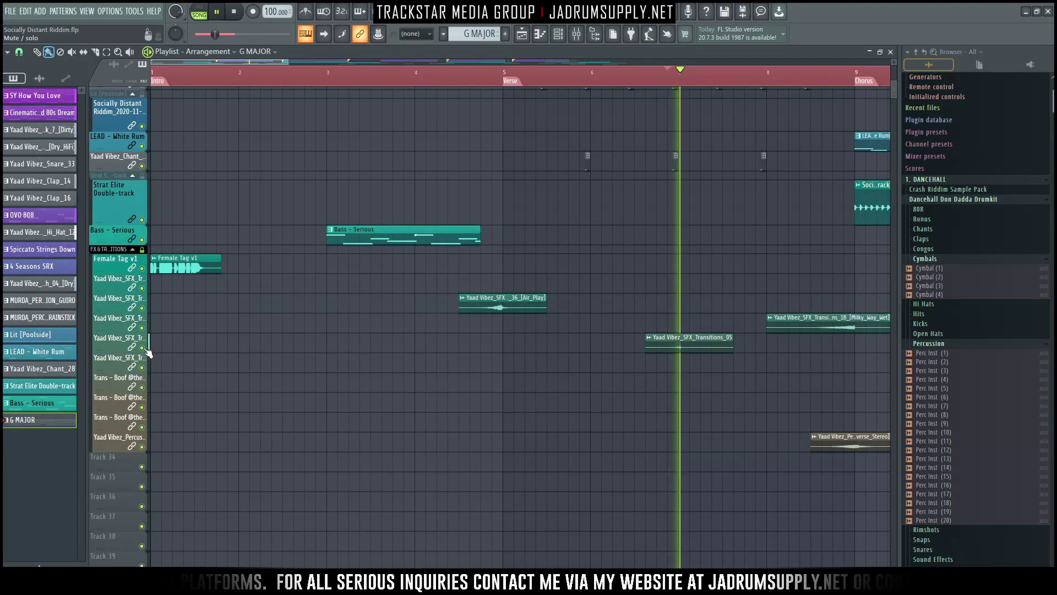
pyautogui.press('space')
pyautogui.press('space')
pyautogui.press('space')
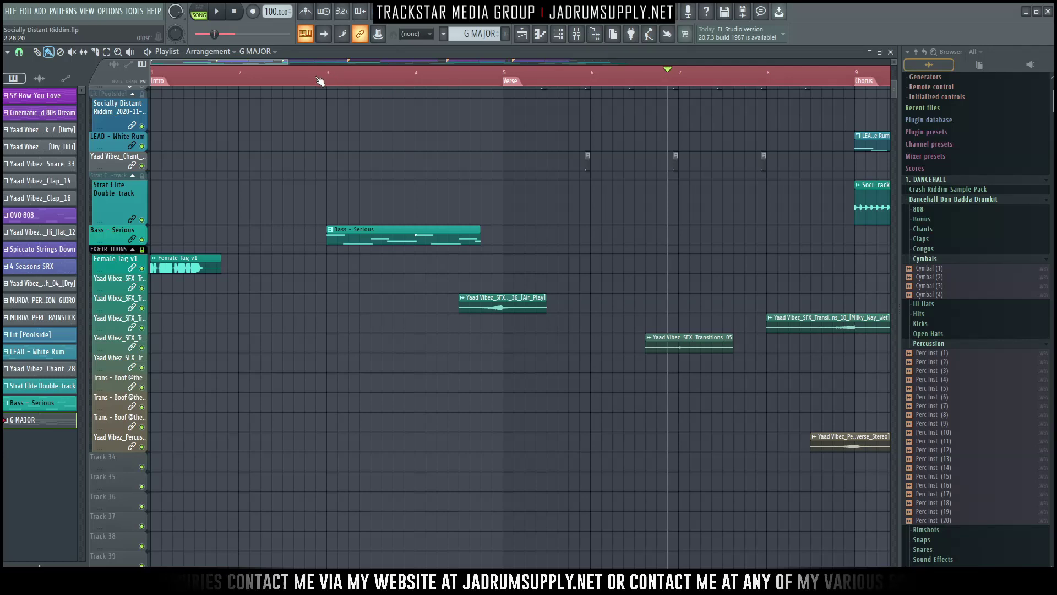
# Solo the Reverse_Stereo crash cymbal track and play it from midway through bar 8, before the first chorus.
pyautogui.moveTo(274, 64); pyautogui.dragTo(489, 188)
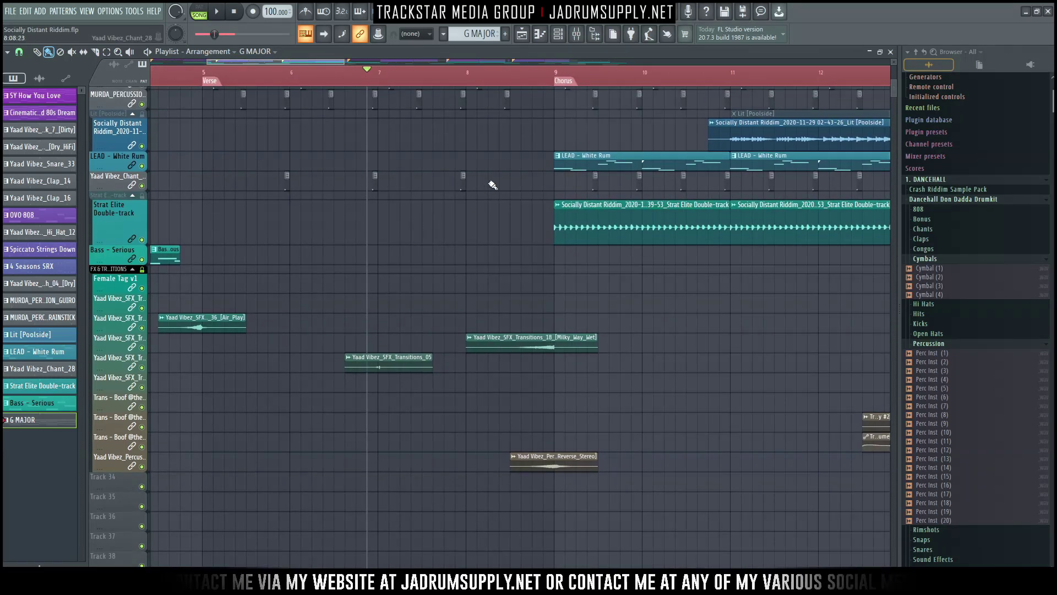
pyautogui.click(524, 84)
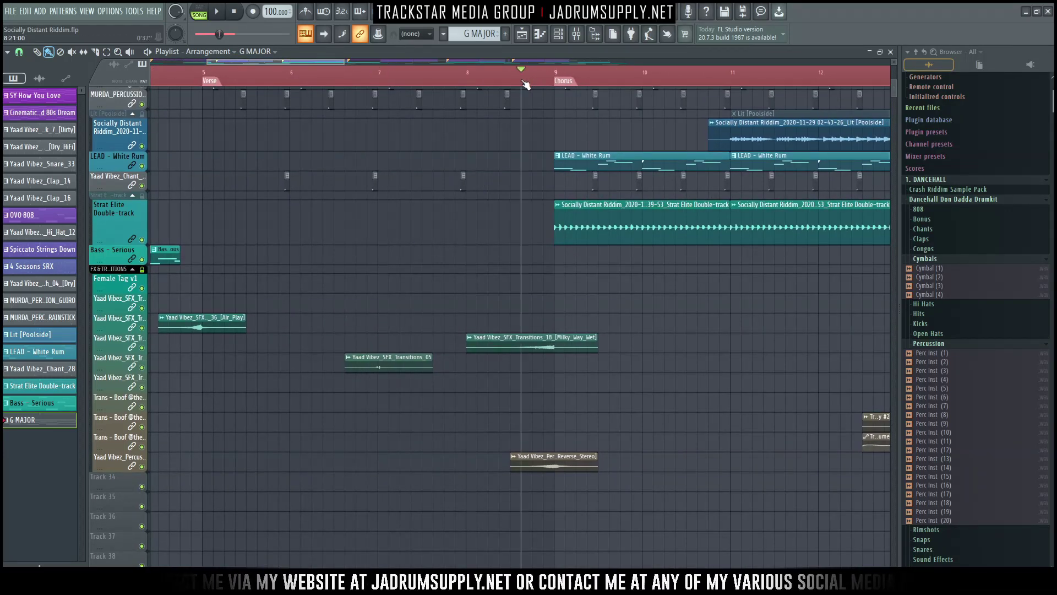
pyautogui.rightClick(142, 466)
pyautogui.press('space')
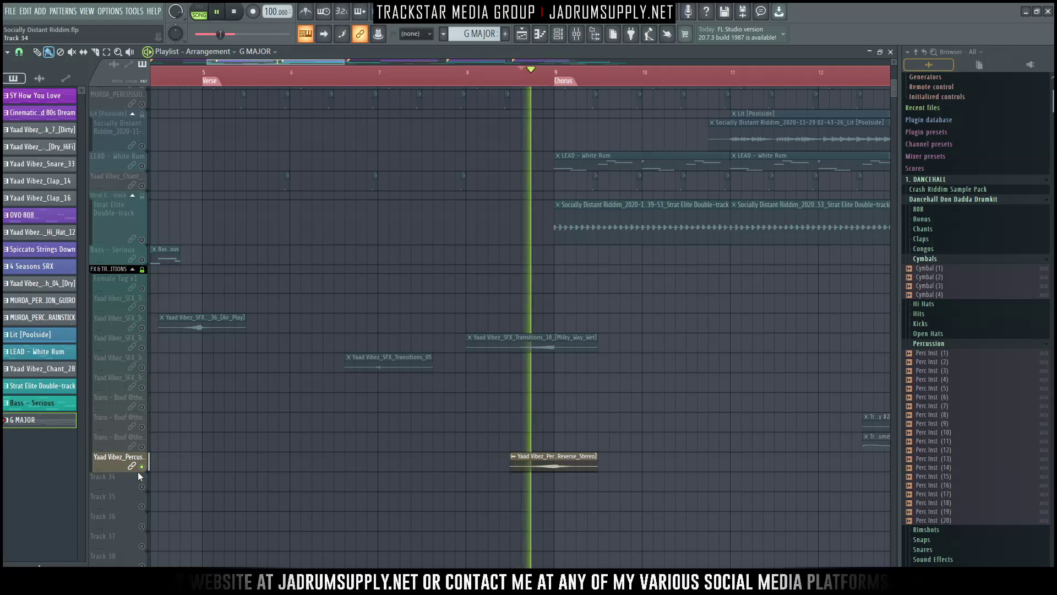
pyautogui.press('space')
# Enable the Milky_Way_Wet transition track alongside the soloed reverse crash and play both together.
pyautogui.click(142, 347)
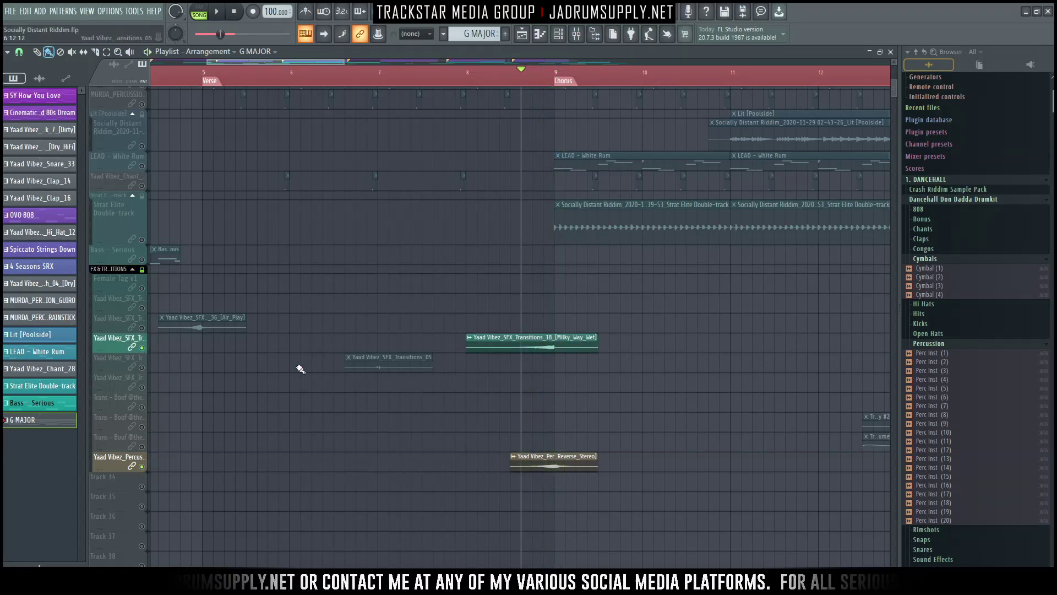
pyautogui.press('space')
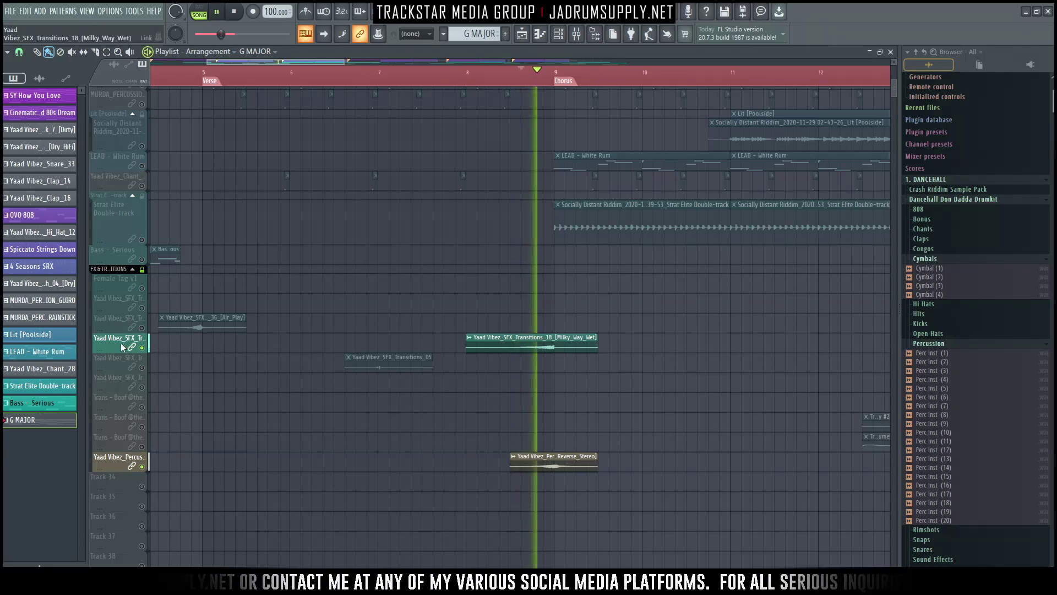
pyautogui.press('space')
# Unsolo the transition tracks and play from midway through bar 8 into the chorus with all tracks.
pyautogui.rightClick(142, 347)
pyautogui.rightClick(142, 348)
pyautogui.click(510, 77)
pyautogui.press('space')
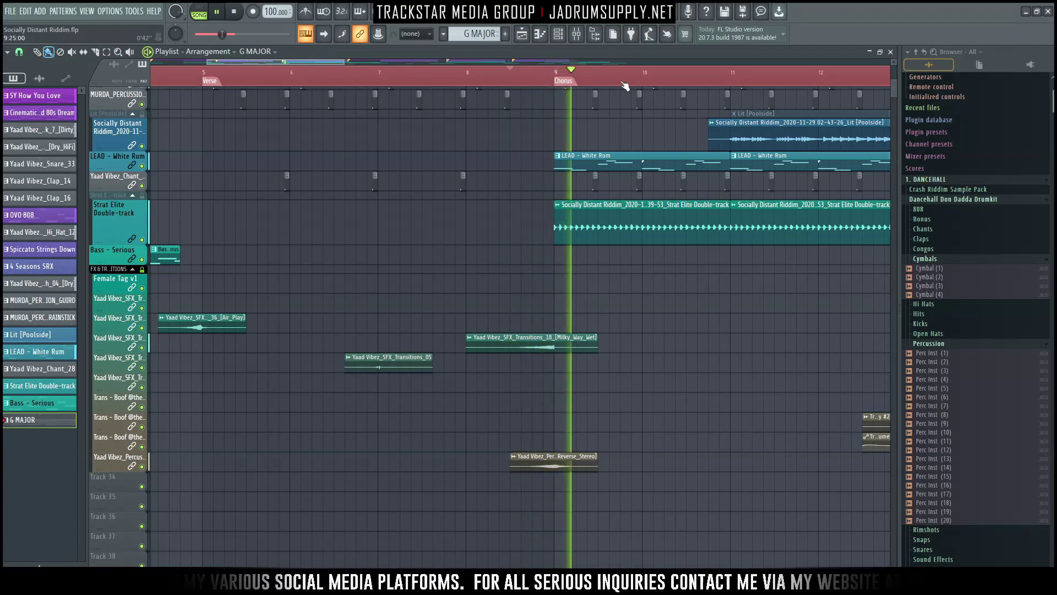
pyautogui.scroll(-4, 625, 86)
pyautogui.press('space')
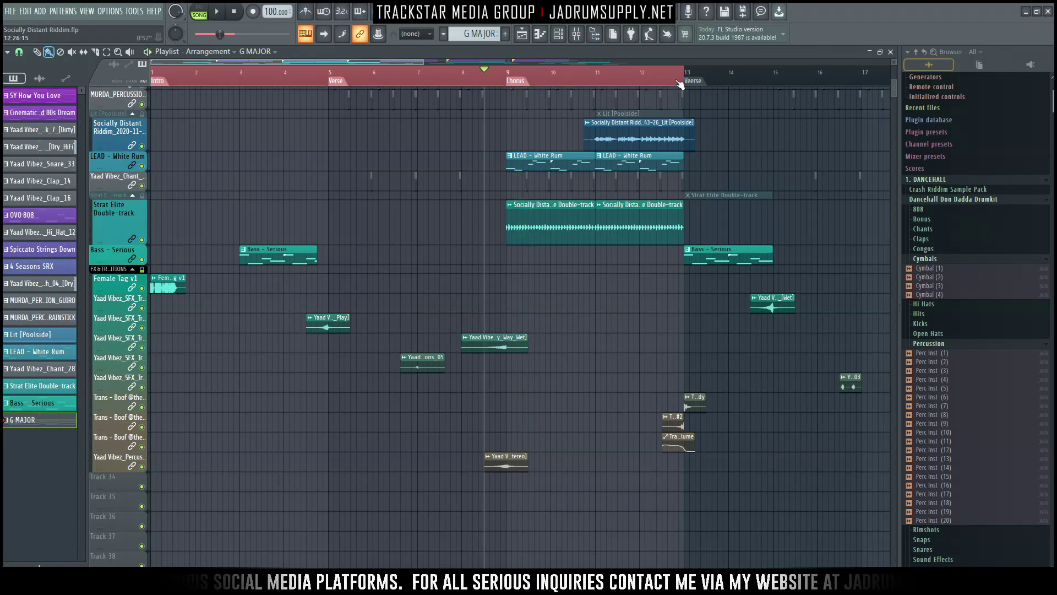
# Play the end of the first chorus with all tracks from the start of the Trans - Boof #2 clip in bar 12.
pyautogui.scroll(4, 699, 77)
pyautogui.moveTo(296, 63); pyautogui.dragTo(387, 63)
pyautogui.press('space')
pyautogui.scroll(4, 450, 77)
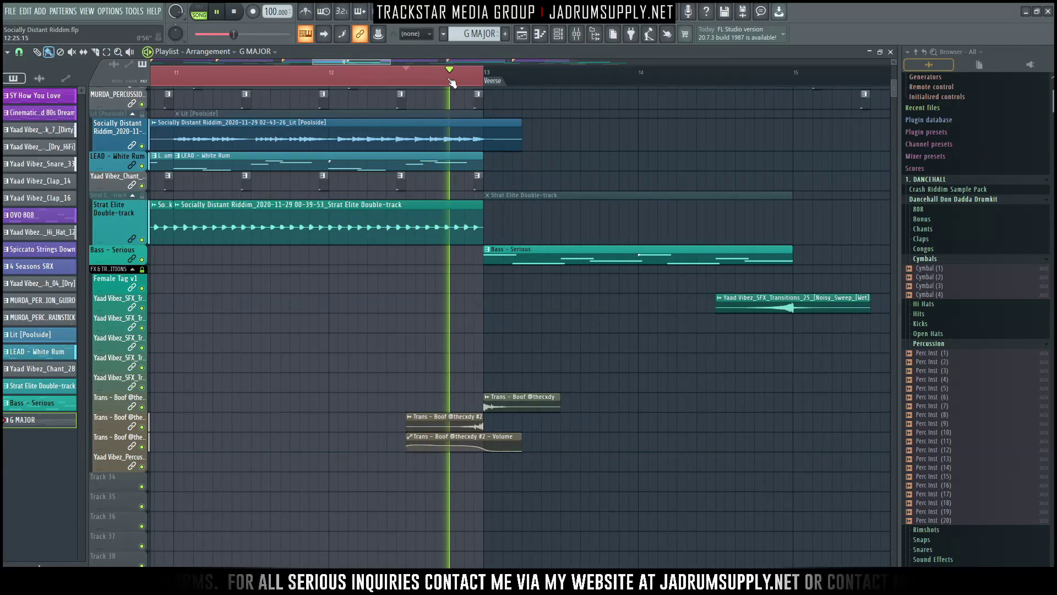
pyautogui.scroll(3, 451, 83)
pyautogui.press('space')
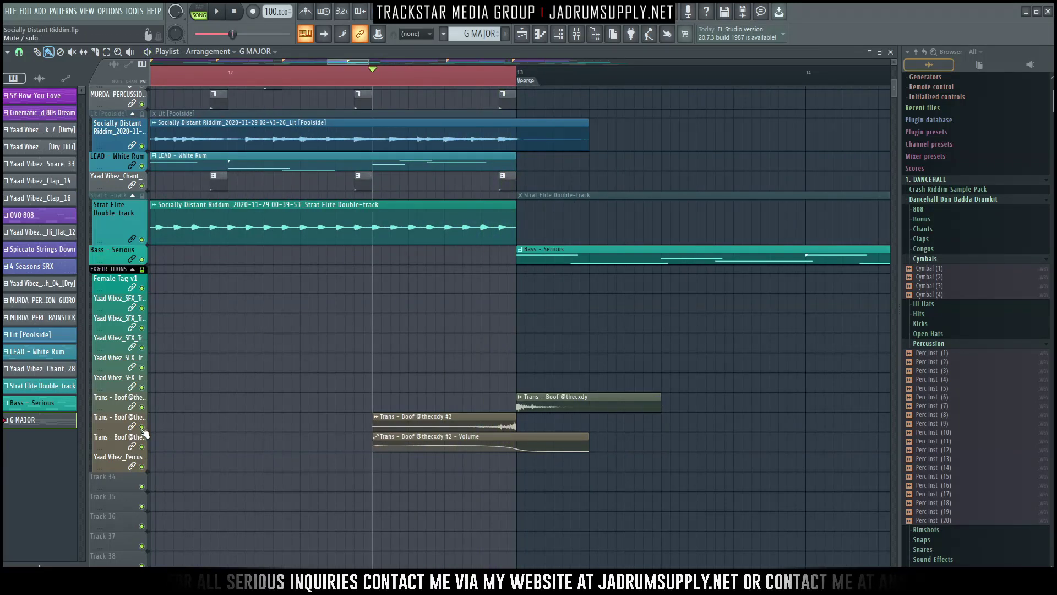
# Clear the time selection and play only the two Trans - Boof audio tracks and their volume automation around bar 13.
pyautogui.hotkey('ctrl', 'd')
pyautogui.keyDown('ctrl'); pyautogui.click(143, 426); pyautogui.keyUp('ctrl')
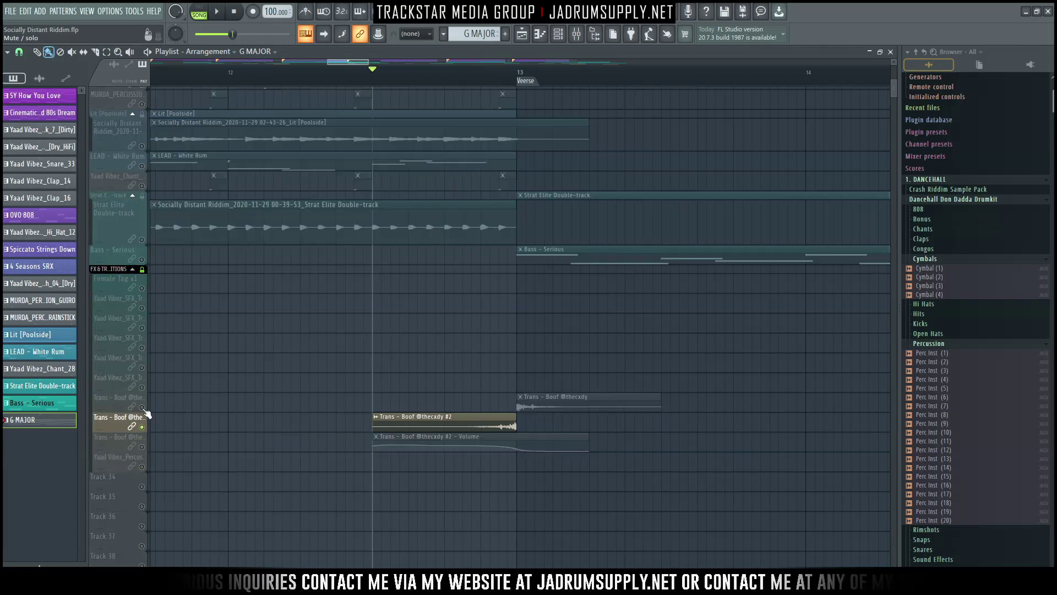
pyautogui.keyDown('ctrl'); pyautogui.click(142, 407); pyautogui.keyUp('ctrl')
pyautogui.click(142, 427)
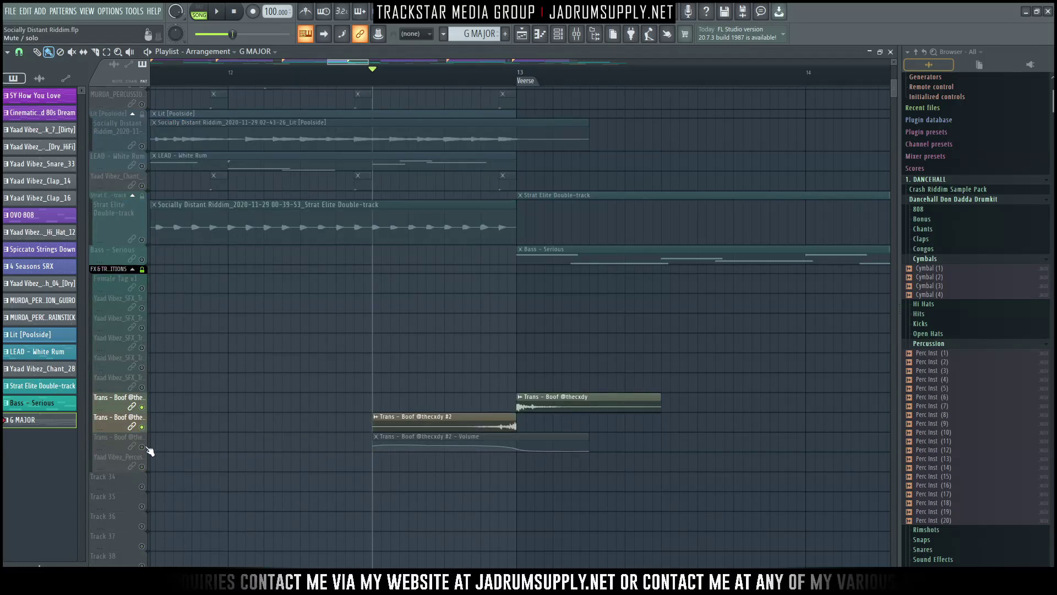
pyautogui.click(143, 447)
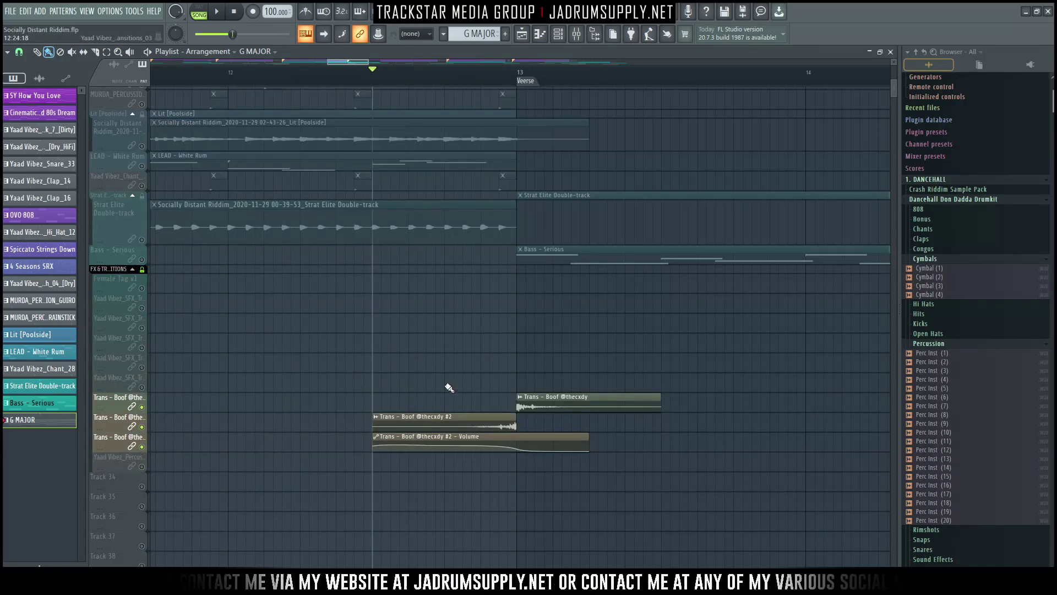
pyautogui.scroll(5, 602, 207)
pyautogui.press('space')
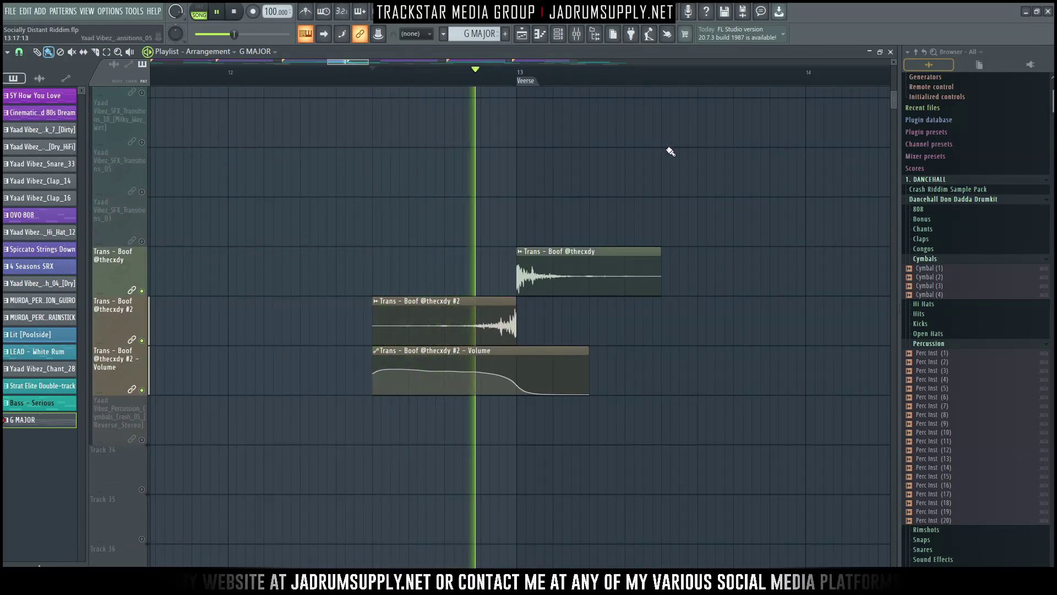
pyautogui.press('space')
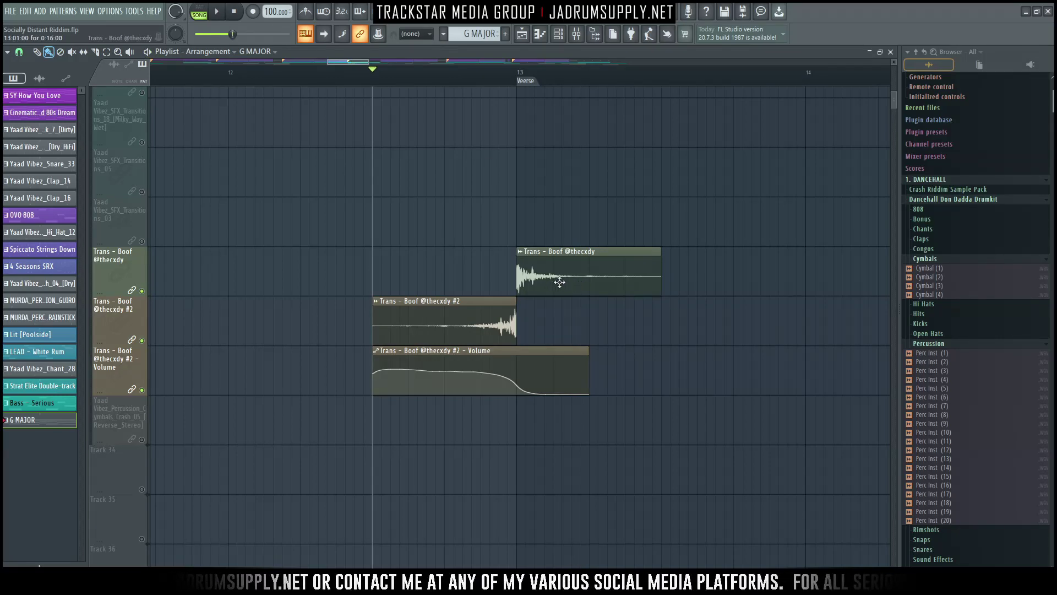
# Open the sample settings of the Trans - Boof clip at bar 13 to examine them, and close them again.
pyautogui.doubleClick(559, 282)
pyautogui.press('Escape')
pyautogui.moveTo(591, 276)
pyautogui.mouseDown()
pyautogui.moveTo(574, 276)
pyautogui.moveTo(585, 280)
pyautogui.mouseUp()
pyautogui.doubleClick(552, 286)
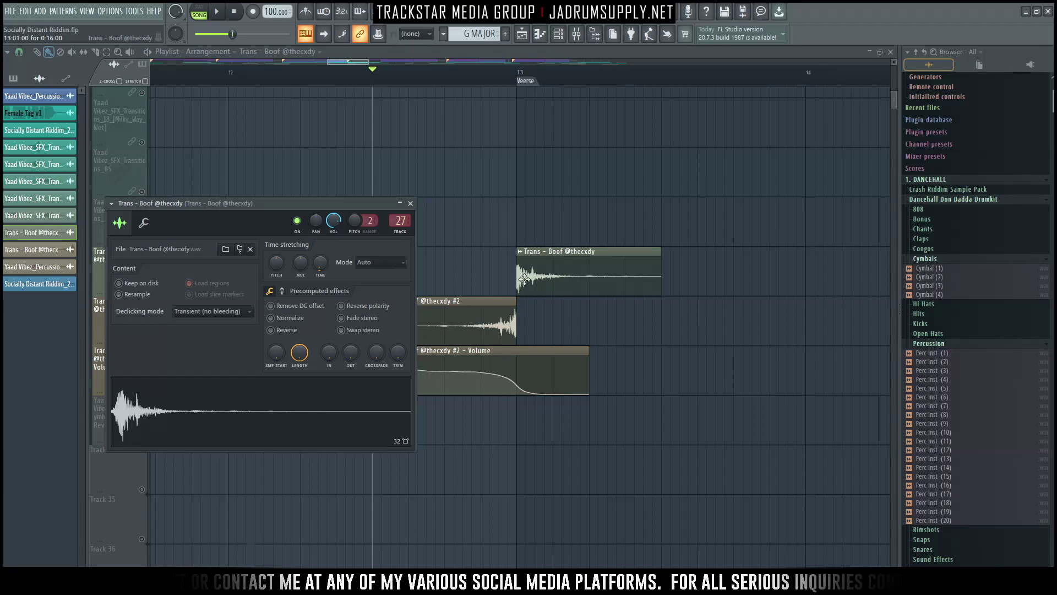
pyautogui.press('Escape')
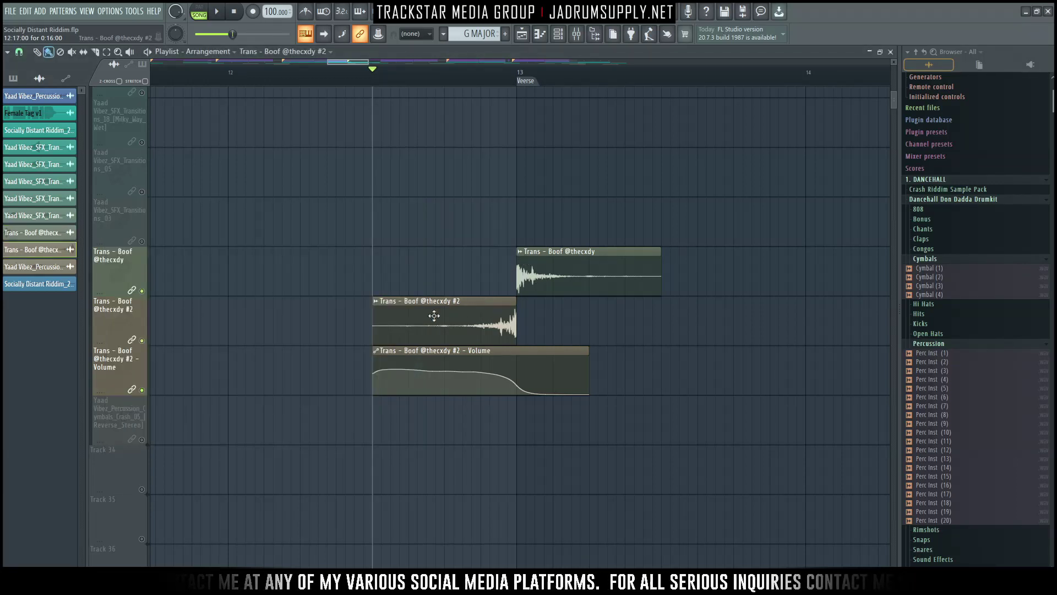
# Switch Reverse off and back on in the Trans - Boof #2 sample settings to compare the waveforms.
pyautogui.doubleClick(430, 317)
pyautogui.click(173, 228)
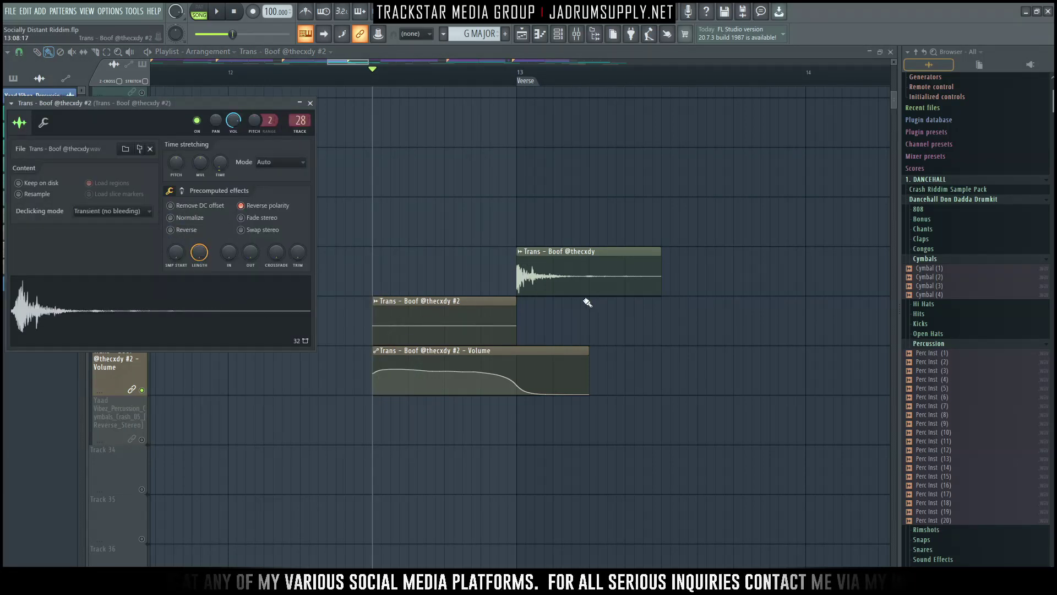
pyautogui.click(181, 231)
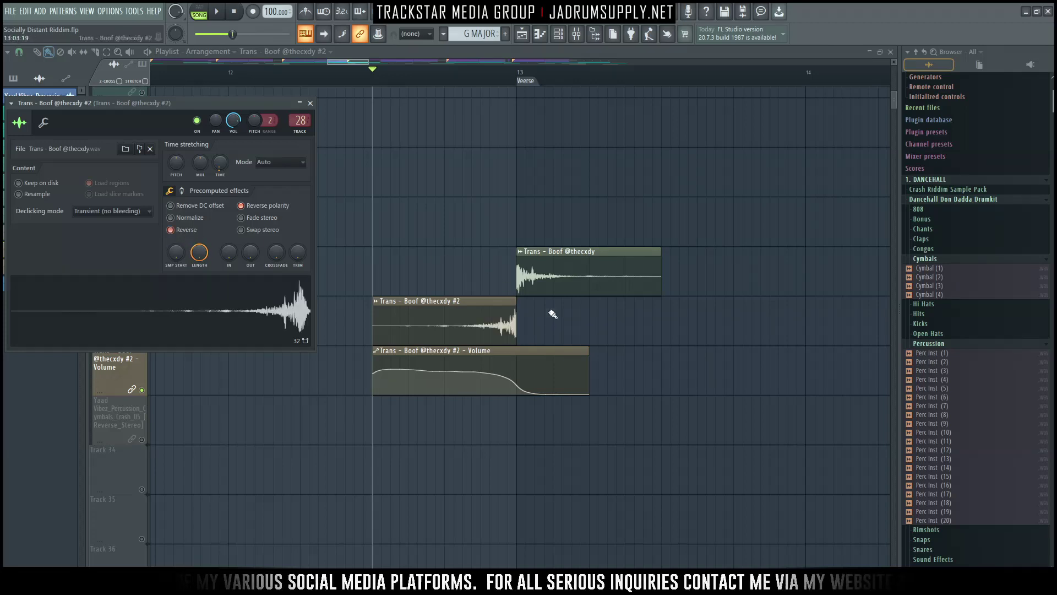
pyautogui.press('Escape')
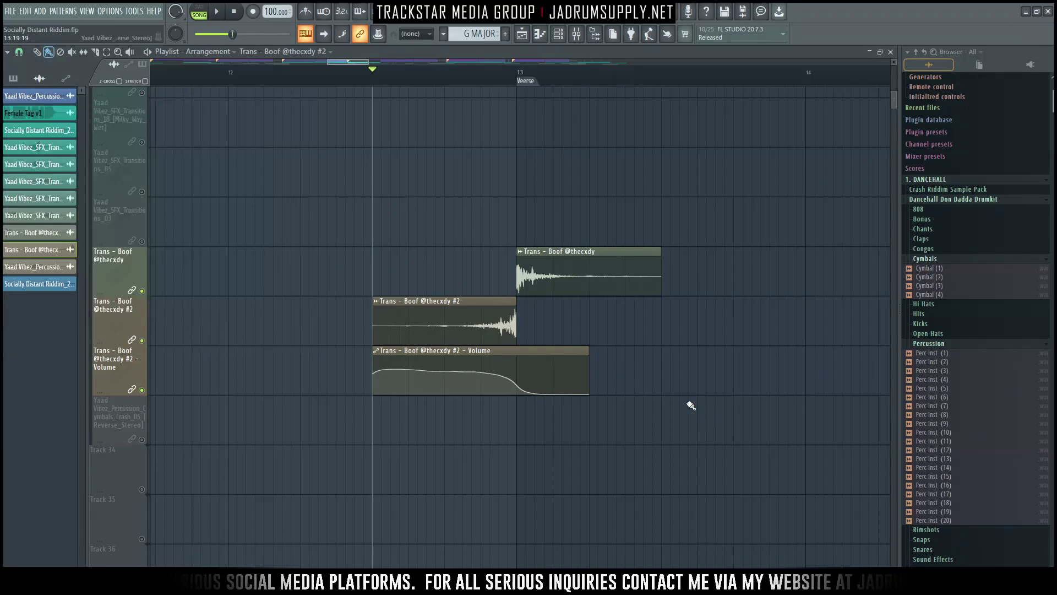
# Open the mixer and play the Trans - Boof #2 volume automation to watch its fader move on insert 28.
pyautogui.scroll(1, 453, 85)
pyautogui.doubleClick(453, 85)
pyautogui.press('Escape')
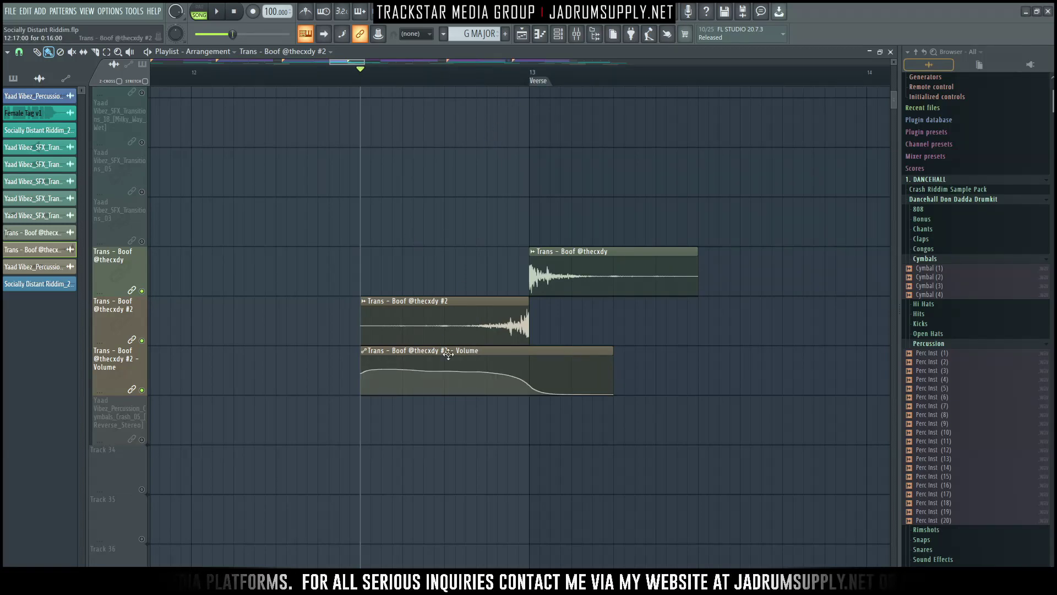
pyautogui.click(578, 35)
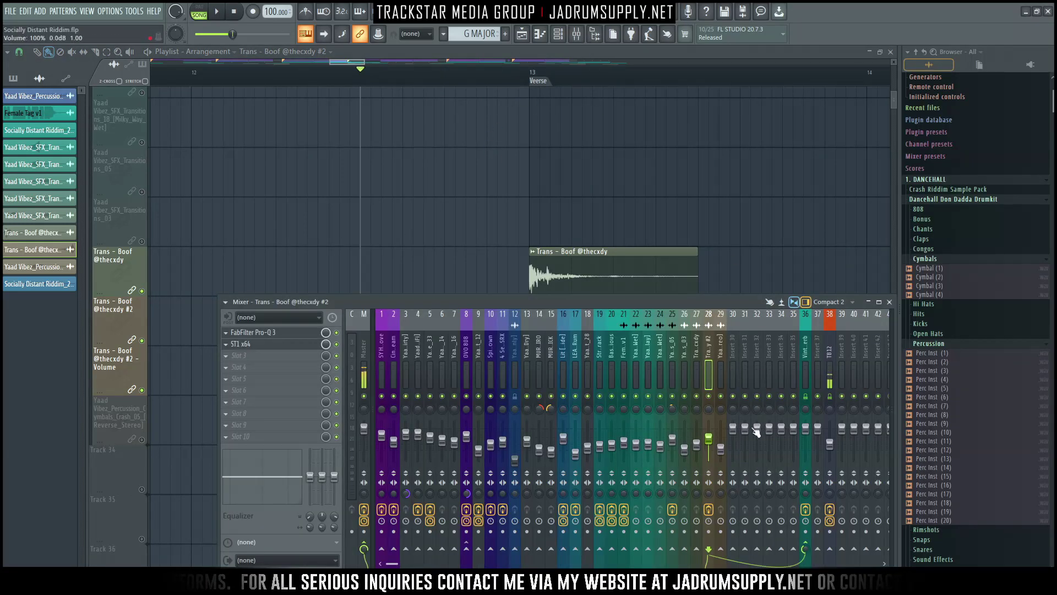
pyautogui.scroll(-3, 698, 222)
pyautogui.press('space')
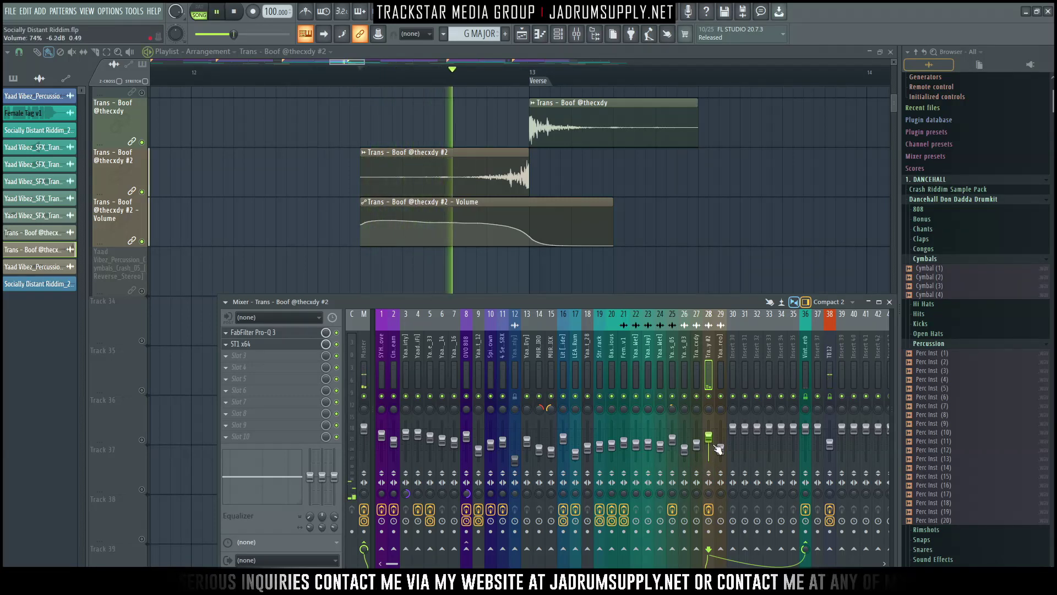
pyautogui.press('space')
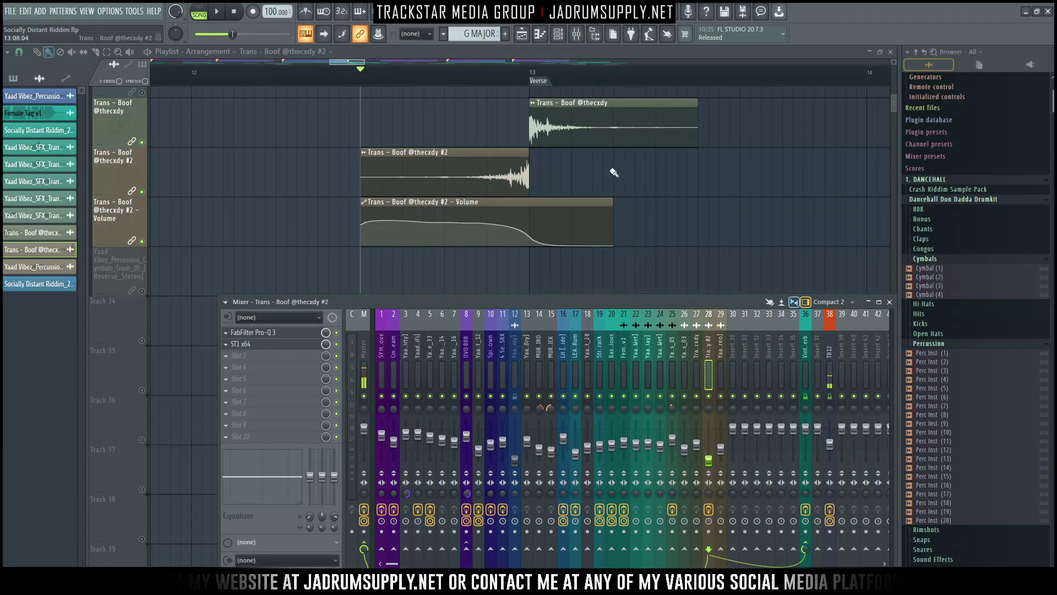
# Unsolo the Trans - Boof tracks and play the transition from bar 12 into the second verse with all tracks.
pyautogui.scroll(-4, 639, 91)
pyautogui.scroll(4, 672, 236)
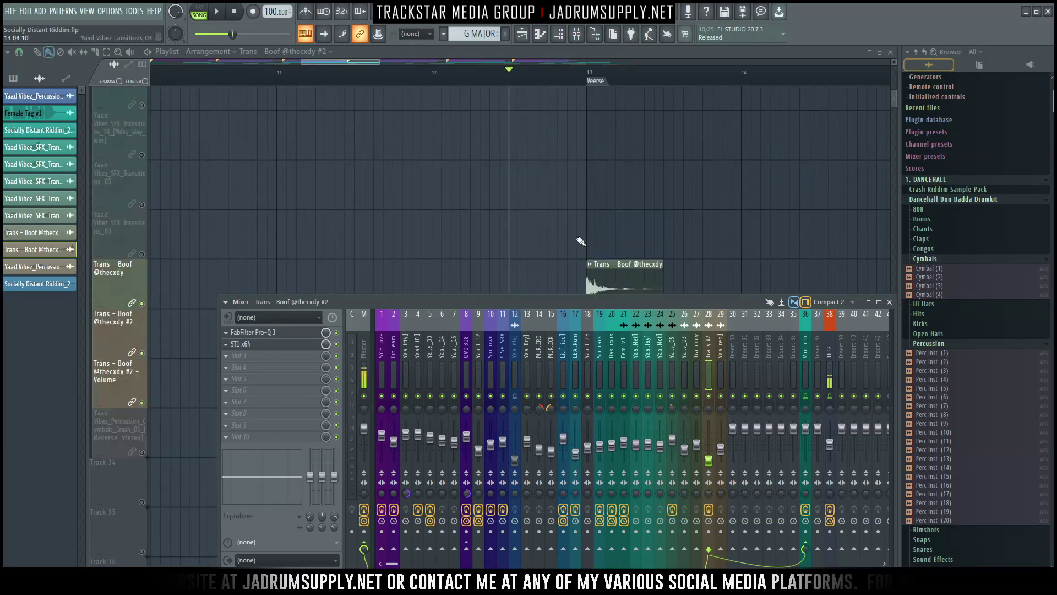
pyautogui.click(142, 343)
pyautogui.press('space')
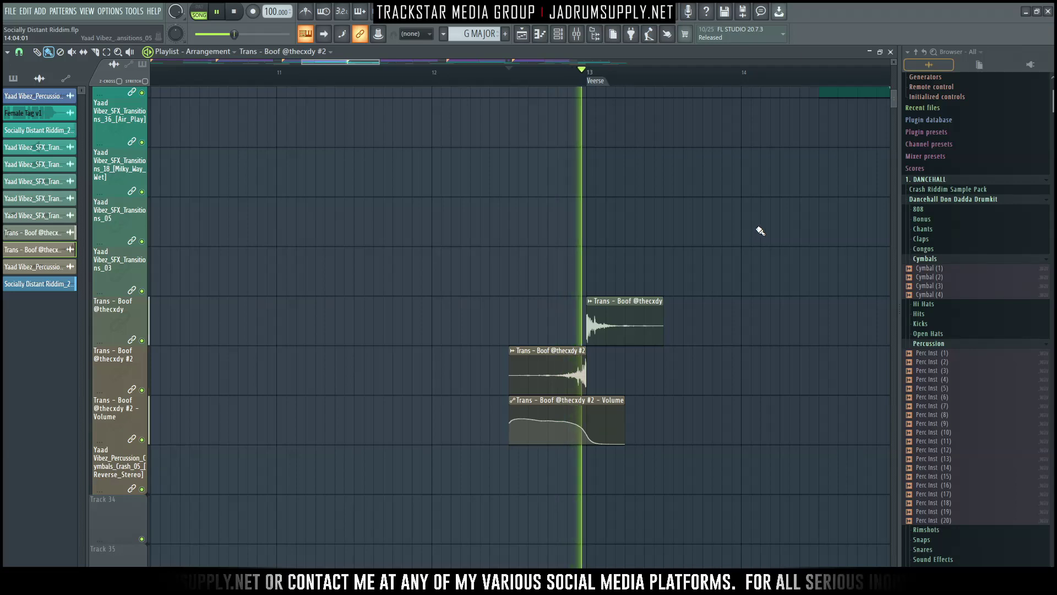
pyautogui.press('space')
pyautogui.scroll(-5, 496, 81)
pyautogui.press('space')
pyautogui.hscroll(5, 399, 66)
pyautogui.scroll(2, 455, 147)
pyautogui.press('space')
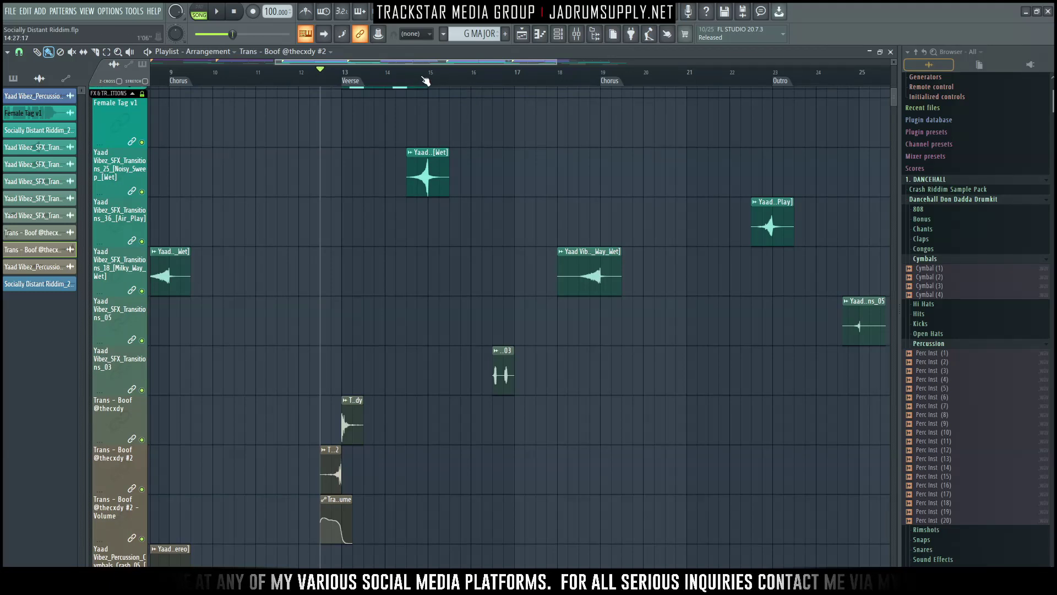
# Place the playhead at the start of the Noisy_Sweep transition clip midway through bar 14 and play from there.
pyautogui.scroll(5, 426, 81)
pyautogui.moveTo(365, 83); pyautogui.dragTo(357, 83)
pyautogui.scroll(-4, 378, 82)
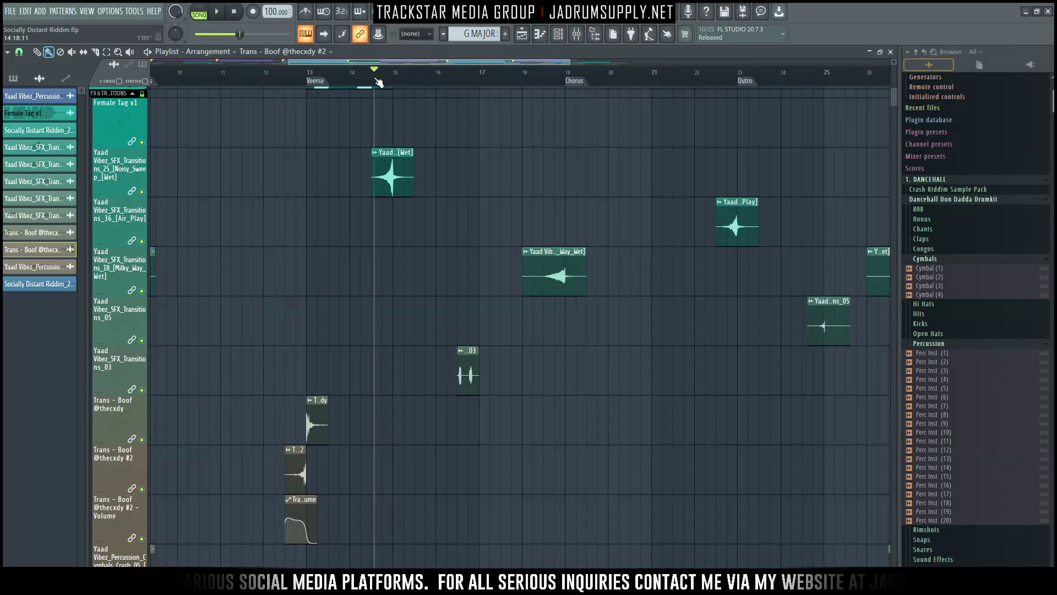
pyautogui.scroll(3, 368, 77)
pyautogui.scroll(5, 428, 211)
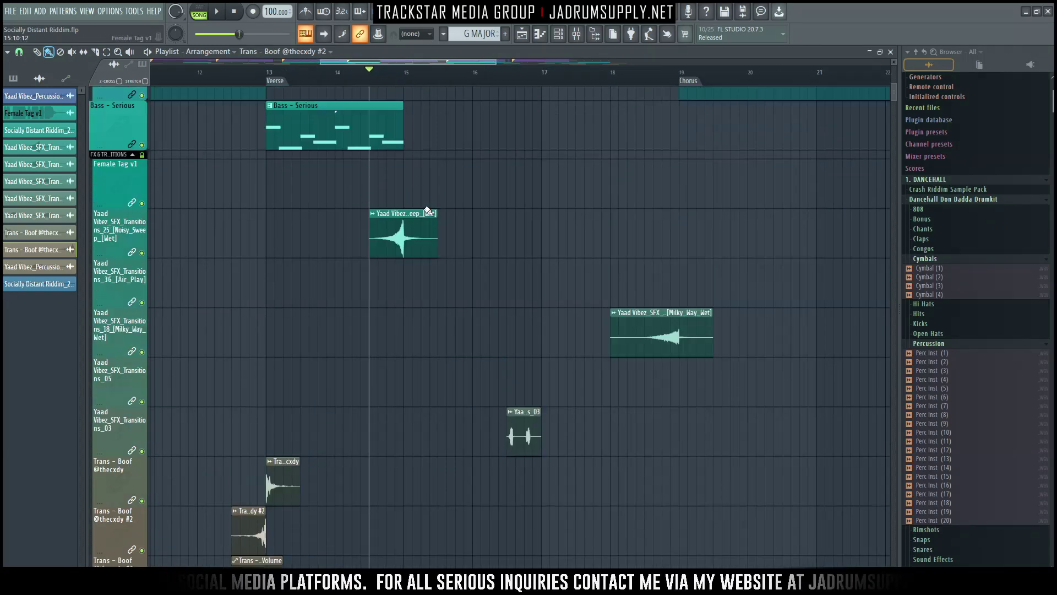
pyautogui.scroll(-5, 428, 210)
pyautogui.press('space')
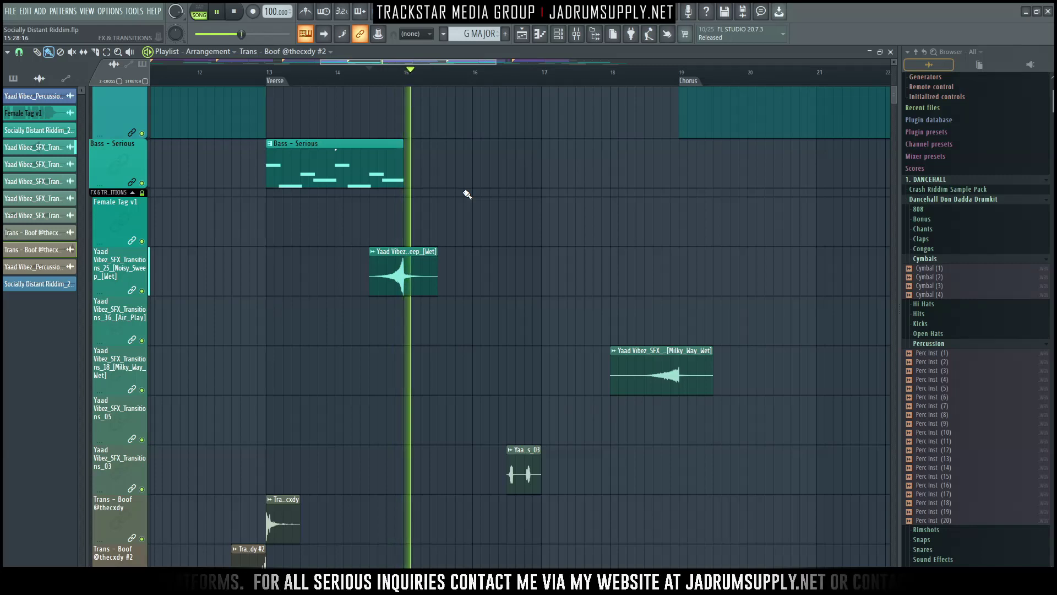
# Play the Transitions_03 clip in bar 16 with all tracks, starting shortly before the clip and again from the start of the bar.
pyautogui.click(501, 77)
pyautogui.press('space')
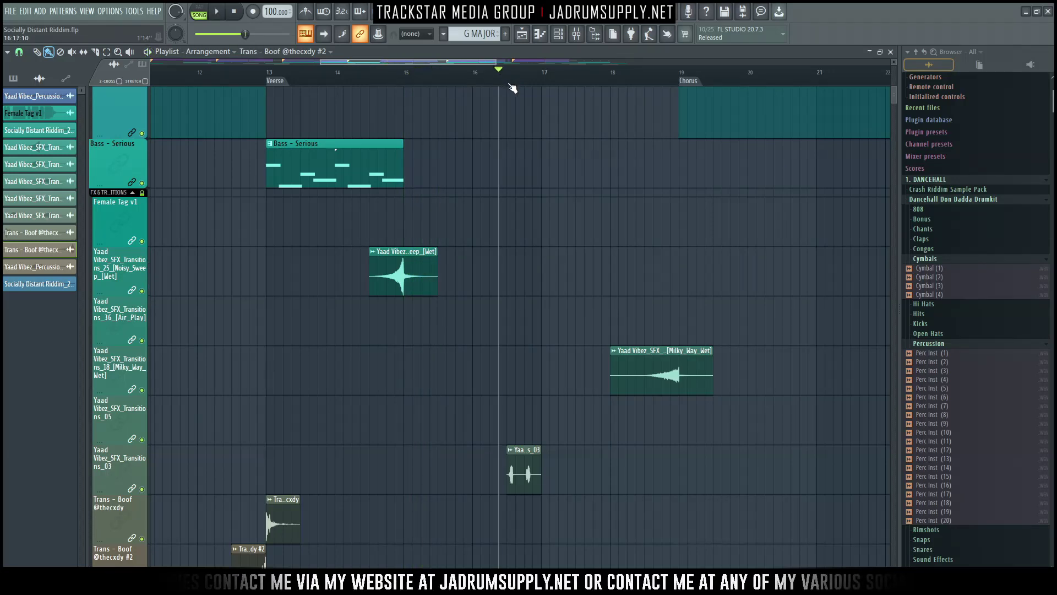
pyautogui.scroll(5, 553, 84)
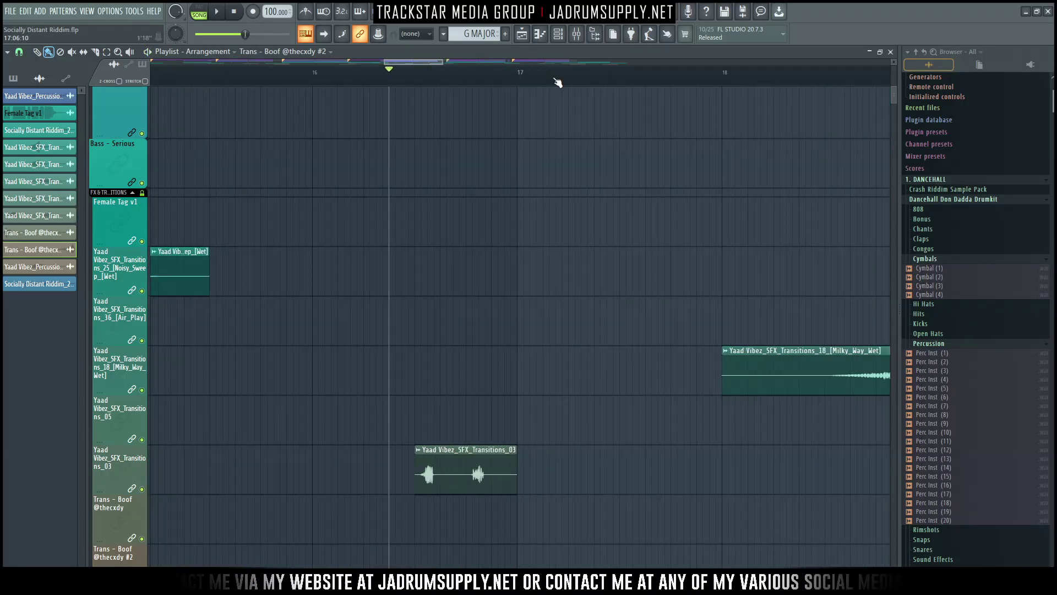
pyautogui.scroll(2, 557, 83)
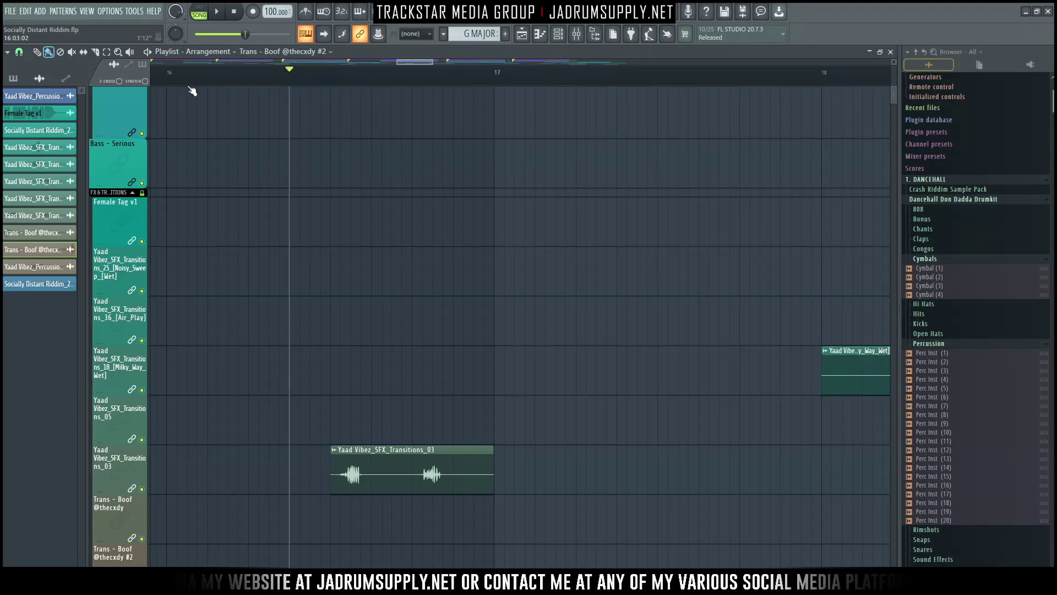
pyautogui.click(279, 77)
pyautogui.press('space')
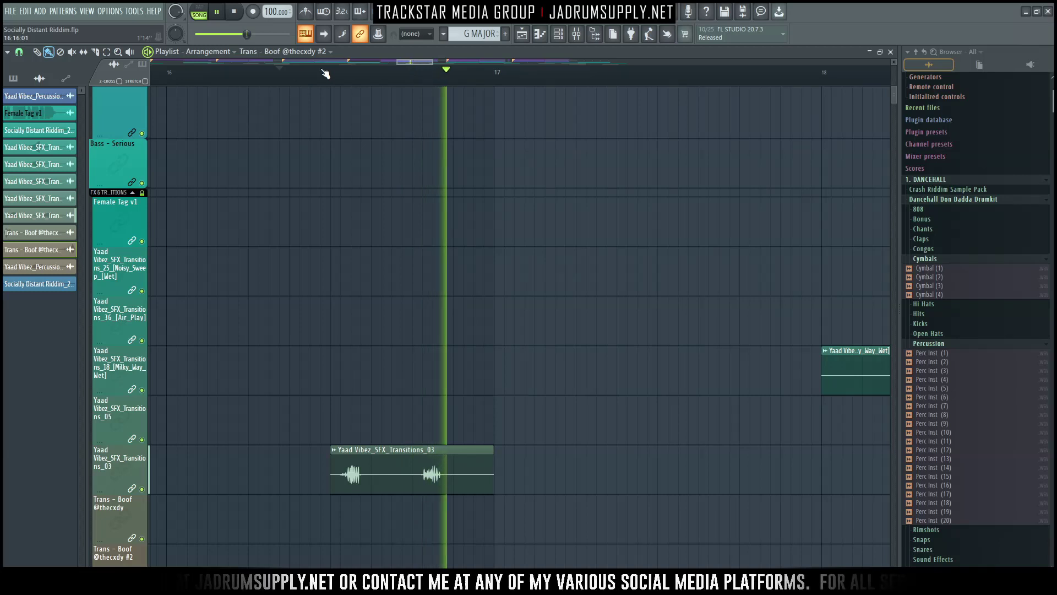
pyautogui.click(163, 83)
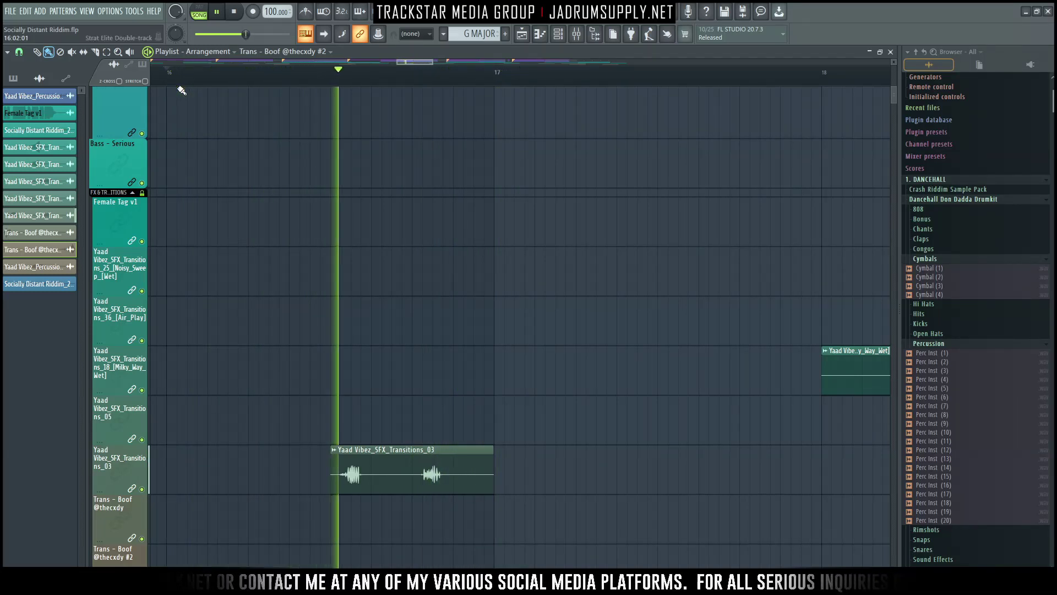
pyautogui.press('space')
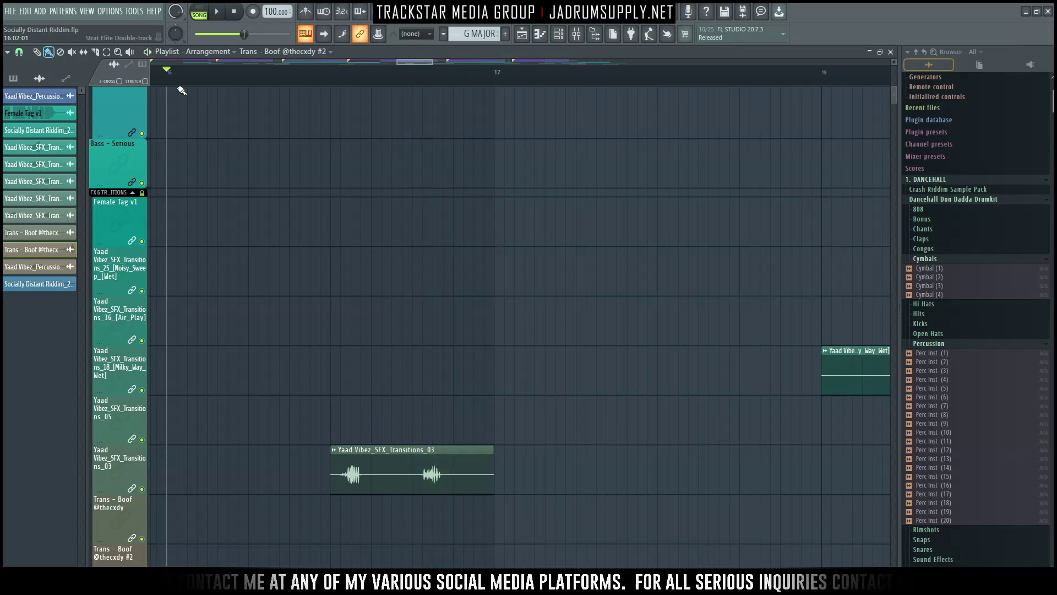
# Solo the Transitions_03 track to hear its clip alone, then unsolo it and continue playing with all tracks.
pyautogui.rightClick(143, 489)
pyautogui.press('space')
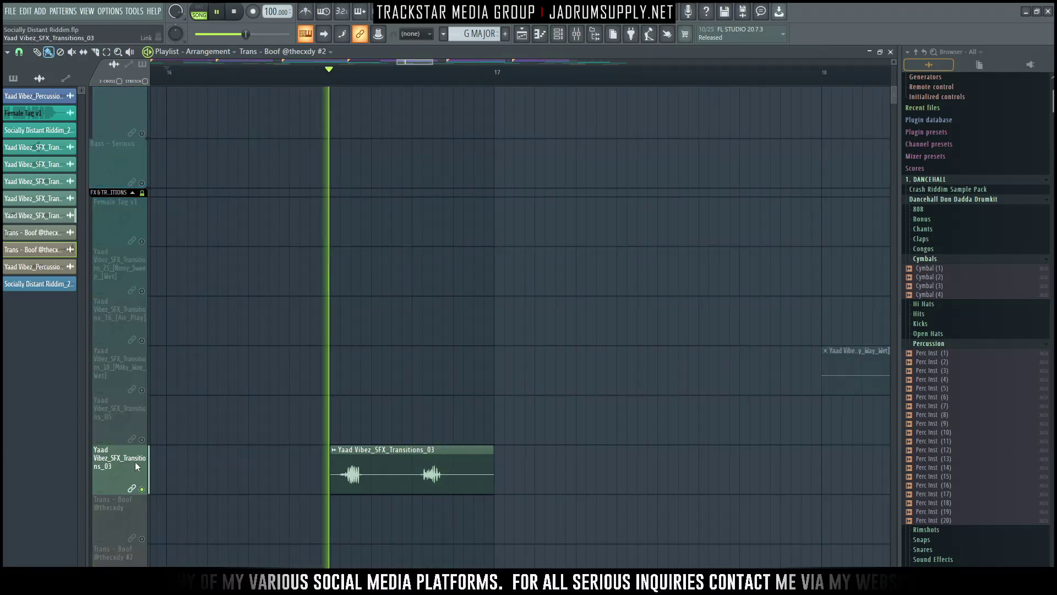
pyautogui.rightClick(143, 490)
pyautogui.scroll(-5, 165, 469)
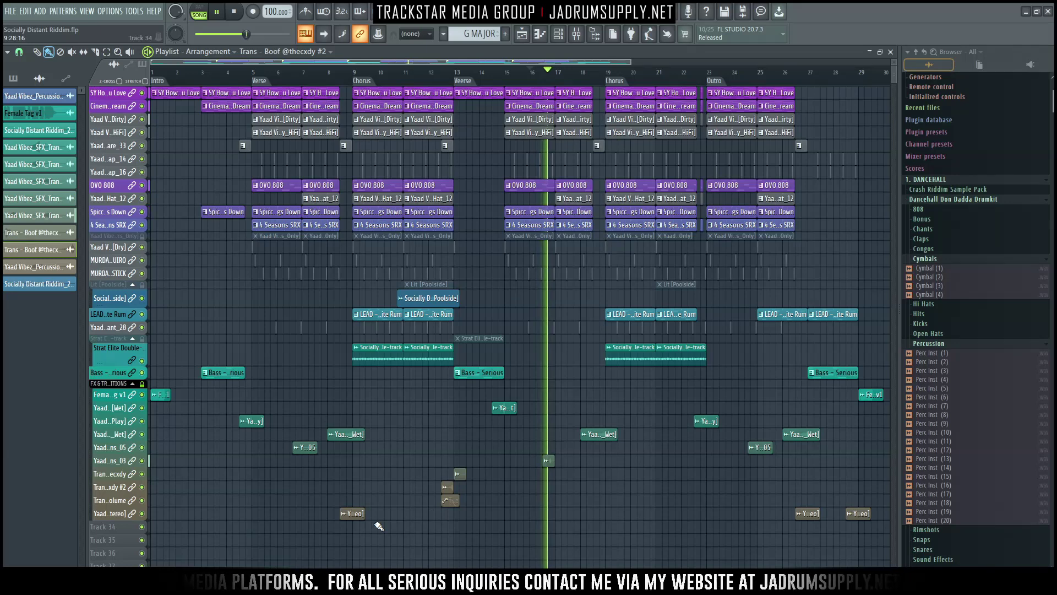
pyautogui.press('space')
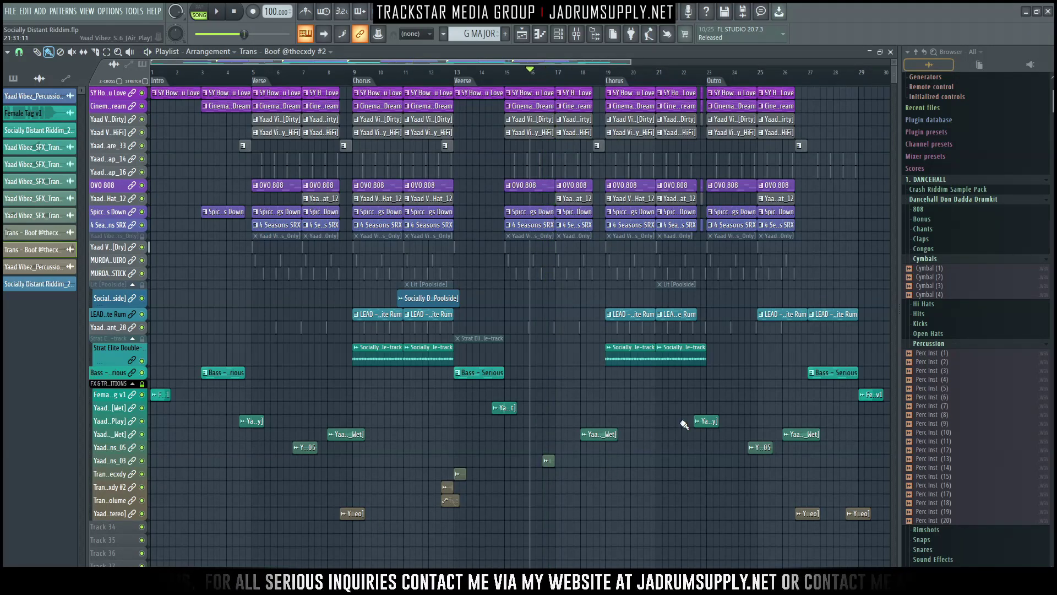
# Show the Master track's effect chain in the mixer, select the chorus starting at bar 9 in the playlist and play it.
pyautogui.click(578, 37)
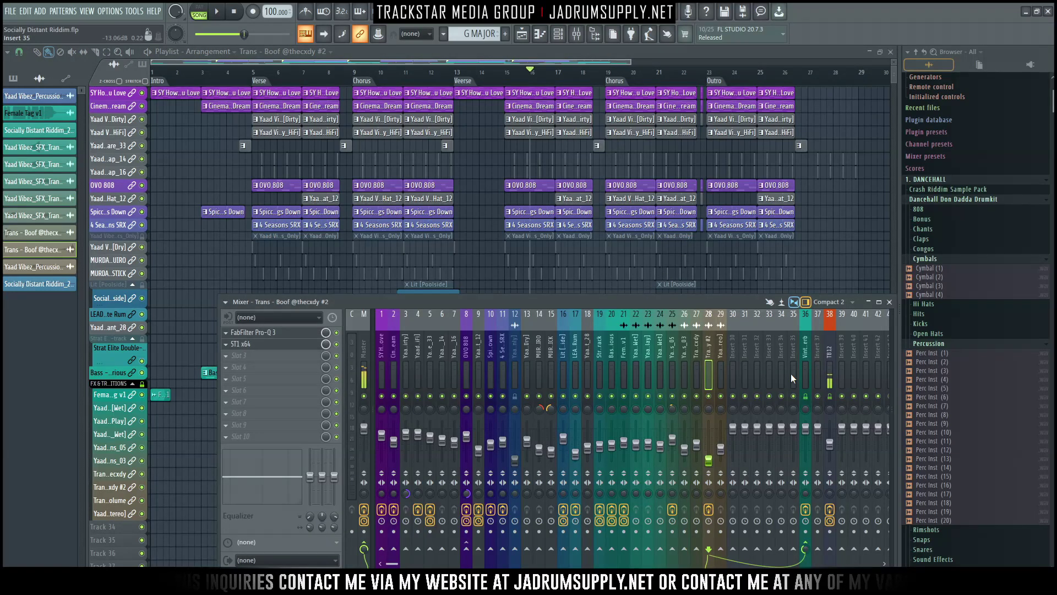
pyautogui.click(365, 365)
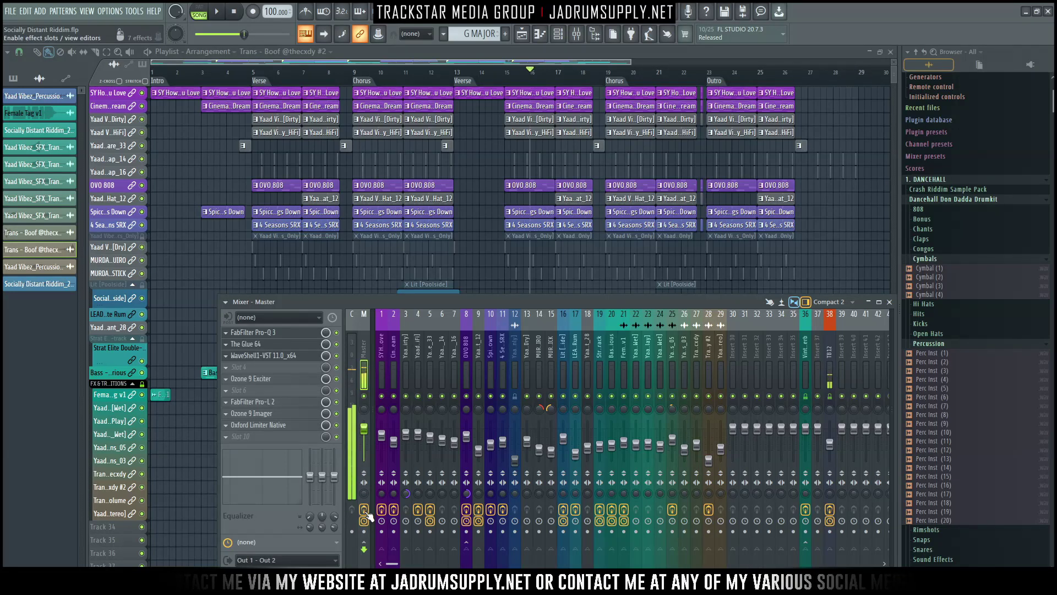
pyautogui.click(355, 80)
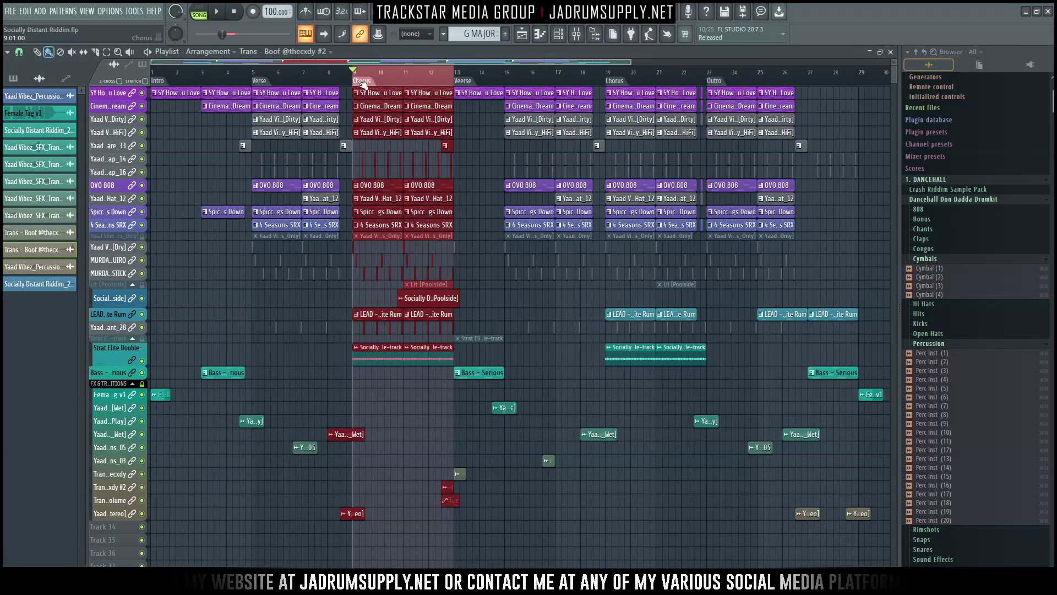
pyautogui.click(583, 40)
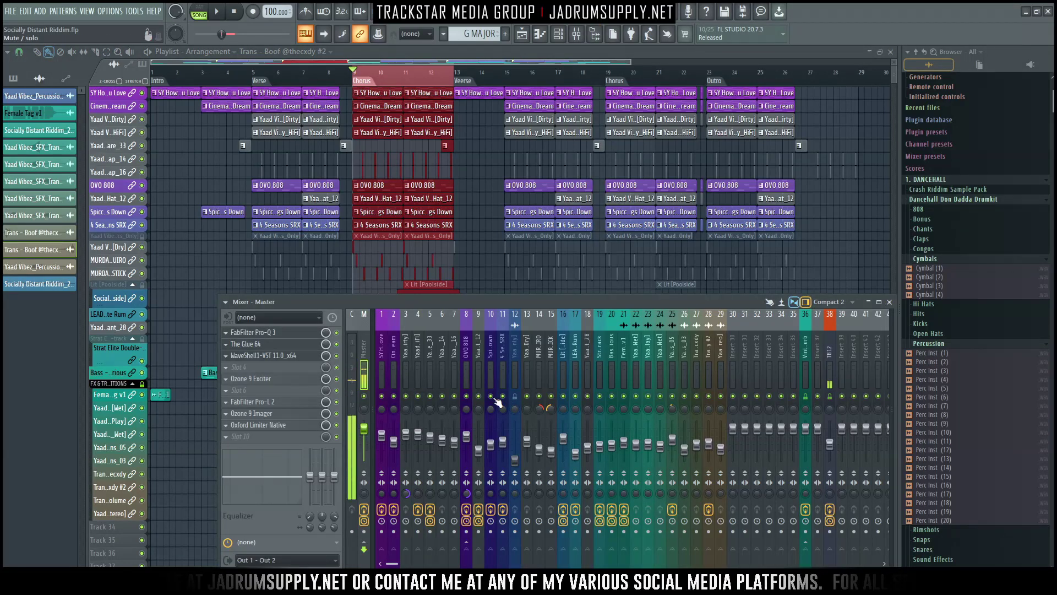
pyautogui.press('space')
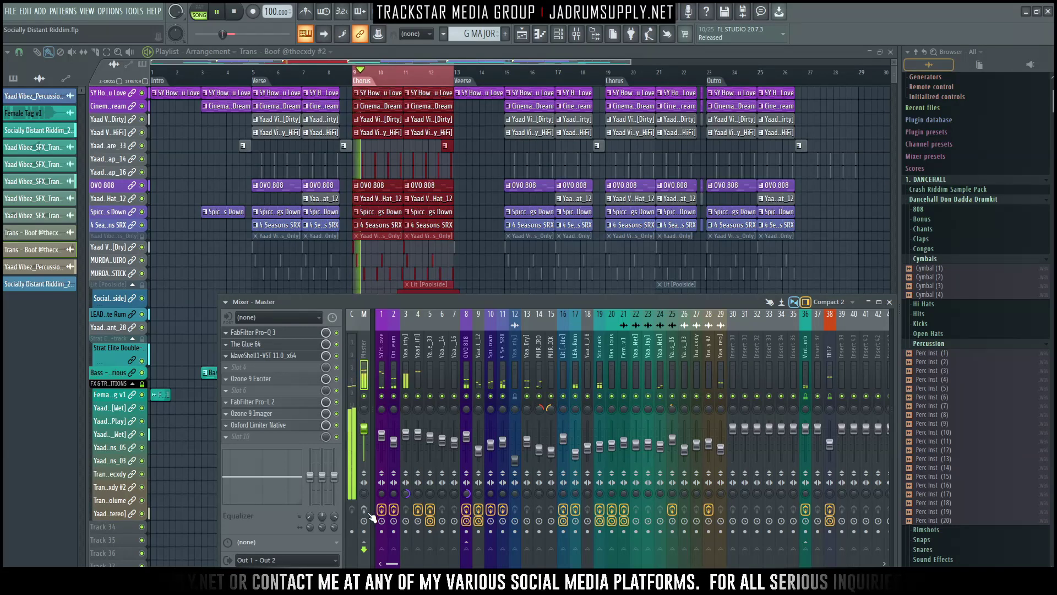
# Switch the Master track's effects on and off while the chorus plays to compare the mix, leaving them enabled.
pyautogui.click(365, 517)
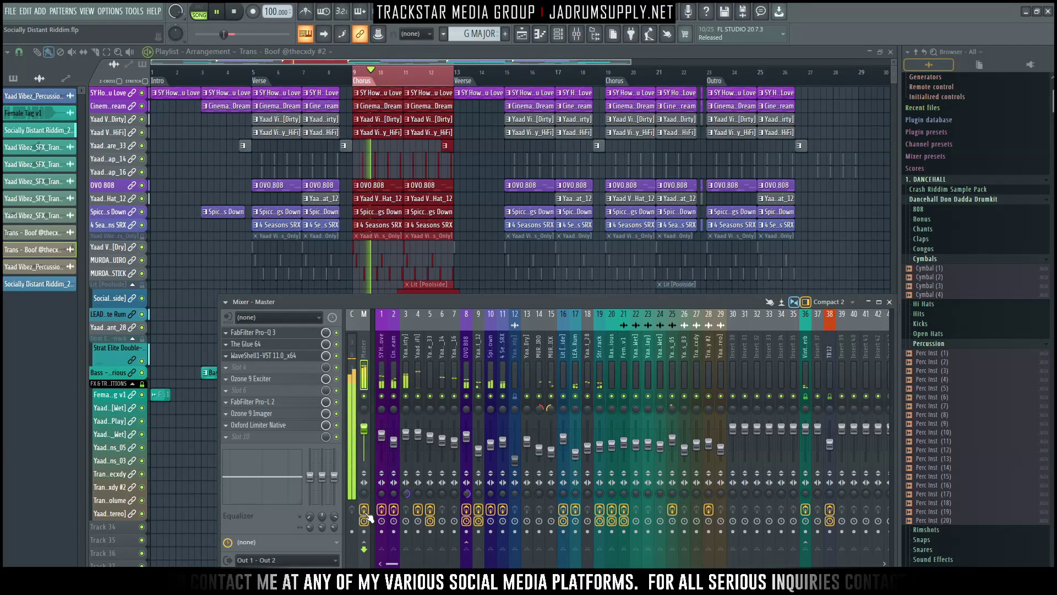
pyautogui.click(365, 516)
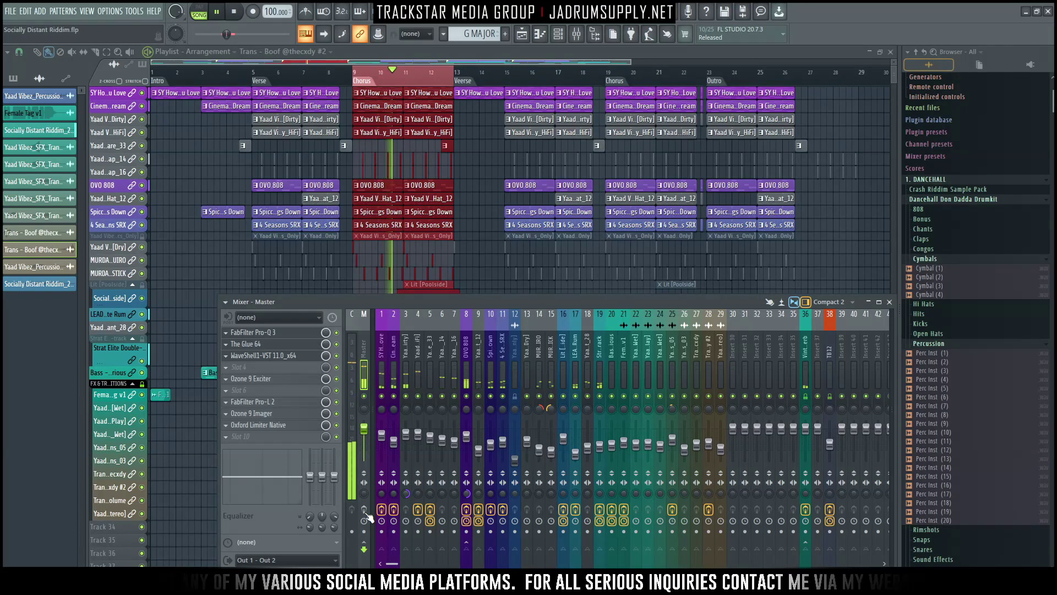
pyautogui.click(366, 516)
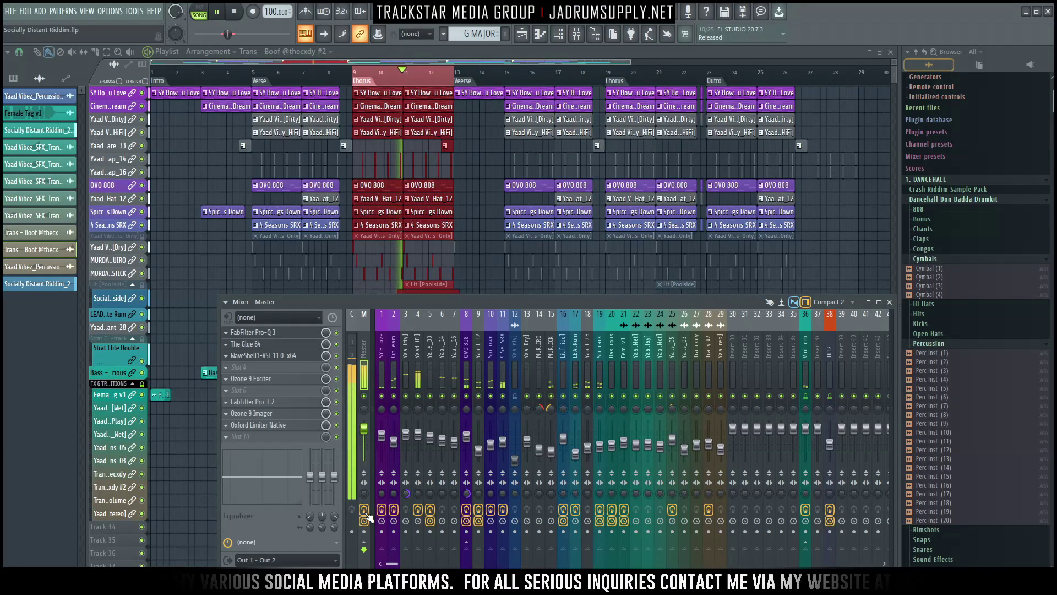
pyautogui.press('space')
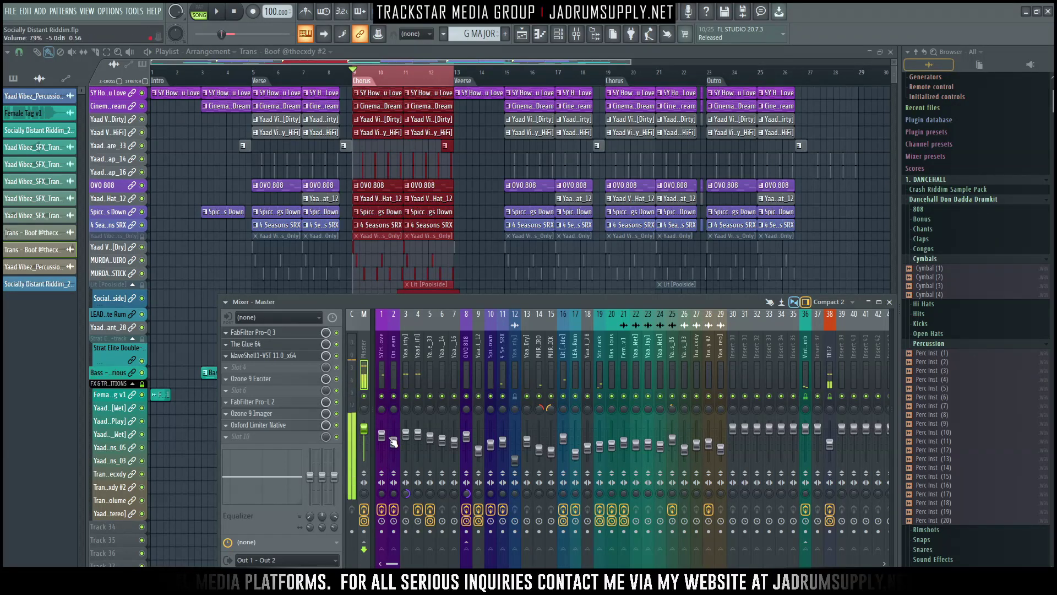
# Solo the Kick_7 Dirty insert in the mixer to hear it in the chorus, then unsolo it.
pyautogui.click(408, 370)
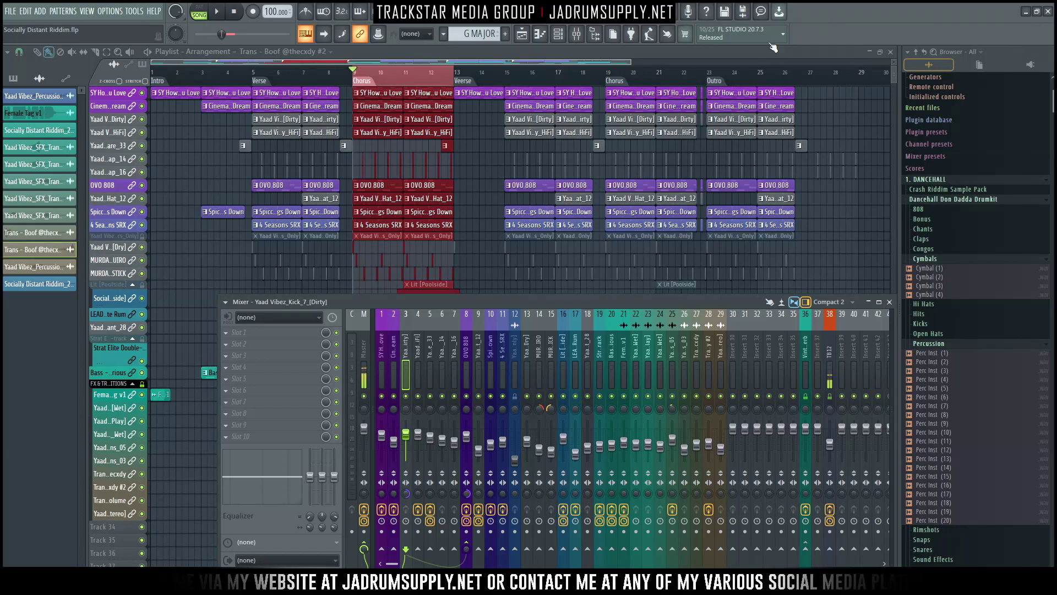
pyautogui.press('space')
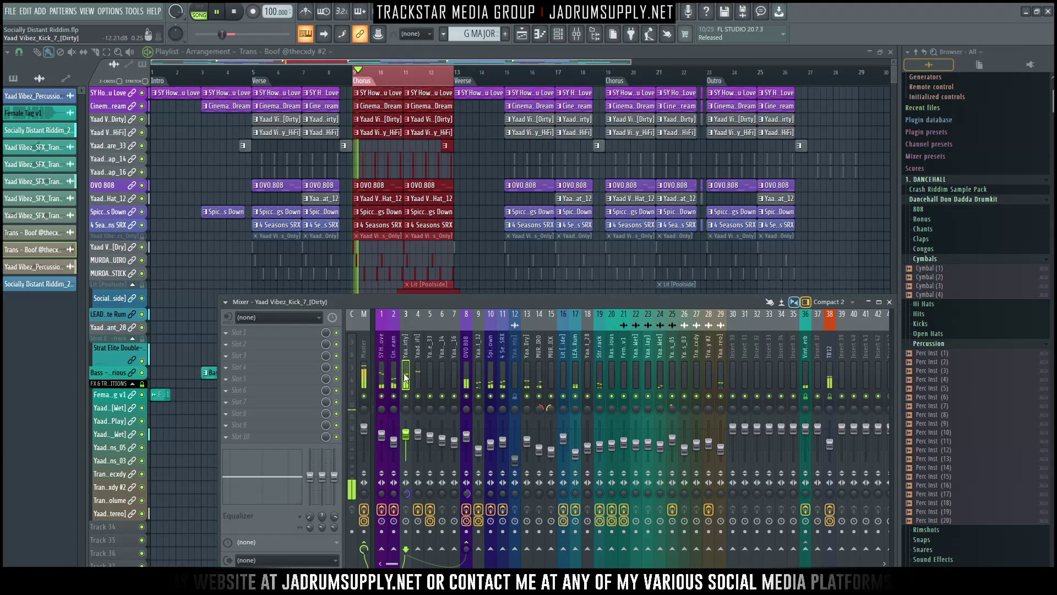
pyautogui.keyDown('ctrl'); pyautogui.click(407, 396); pyautogui.keyUp('ctrl')
pyautogui.press('space')
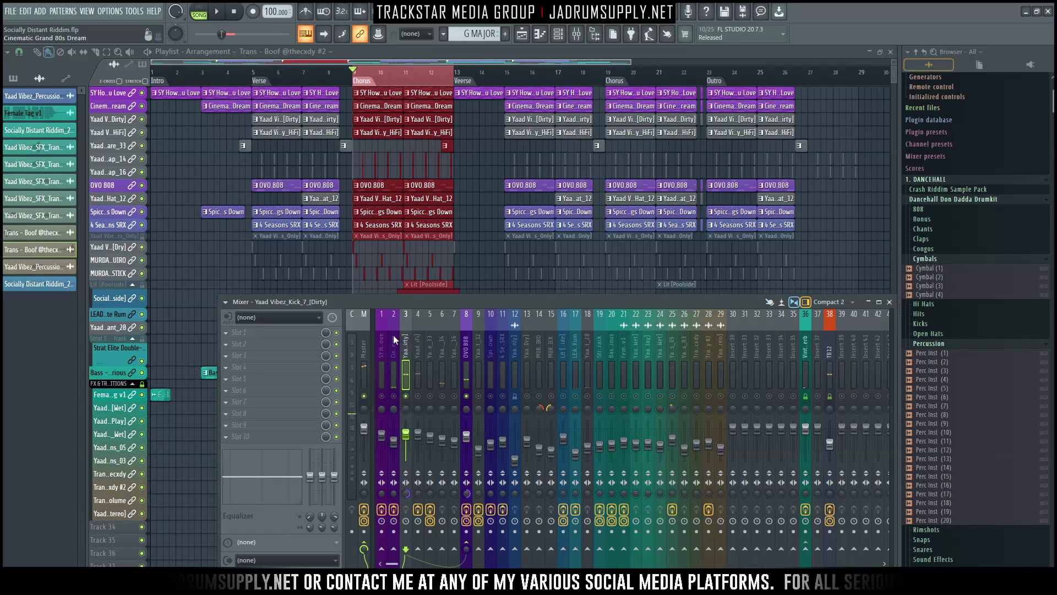
pyautogui.keyDown('ctrl'); pyautogui.click(405, 395); pyautogui.keyUp('ctrl')
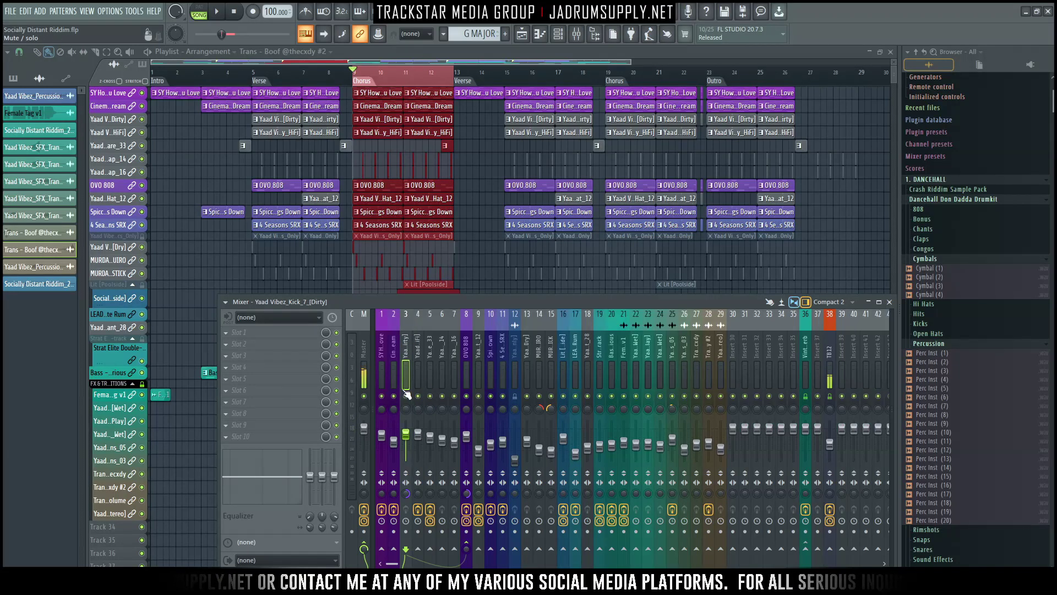
# Open FabFilter Pro-Q 3 on the Master track and leave it as the only enabled master effect.
pyautogui.click(365, 358)
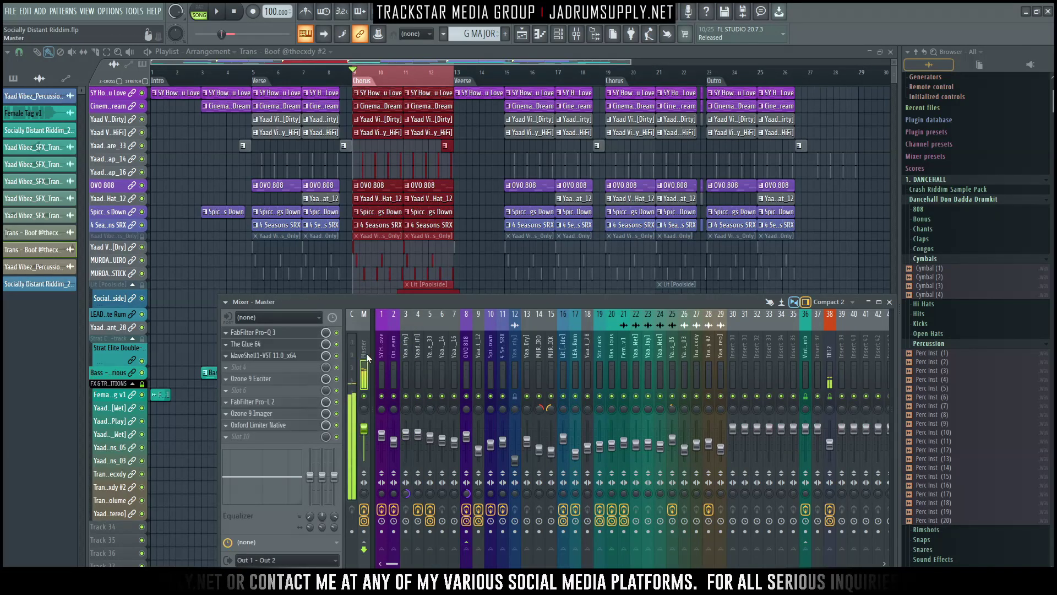
pyautogui.click(268, 334)
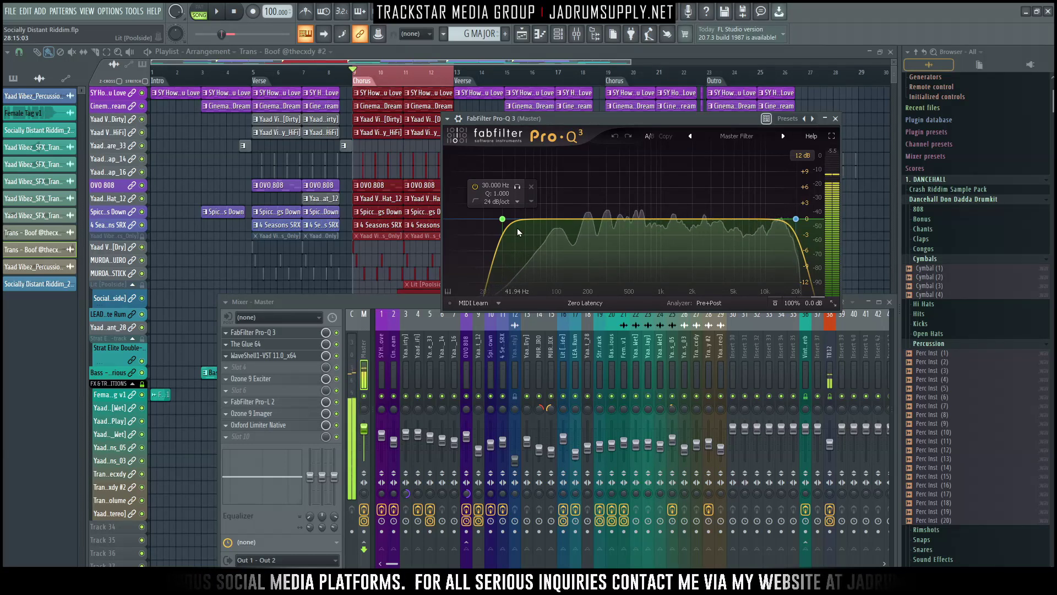
pyautogui.click(353, 347)
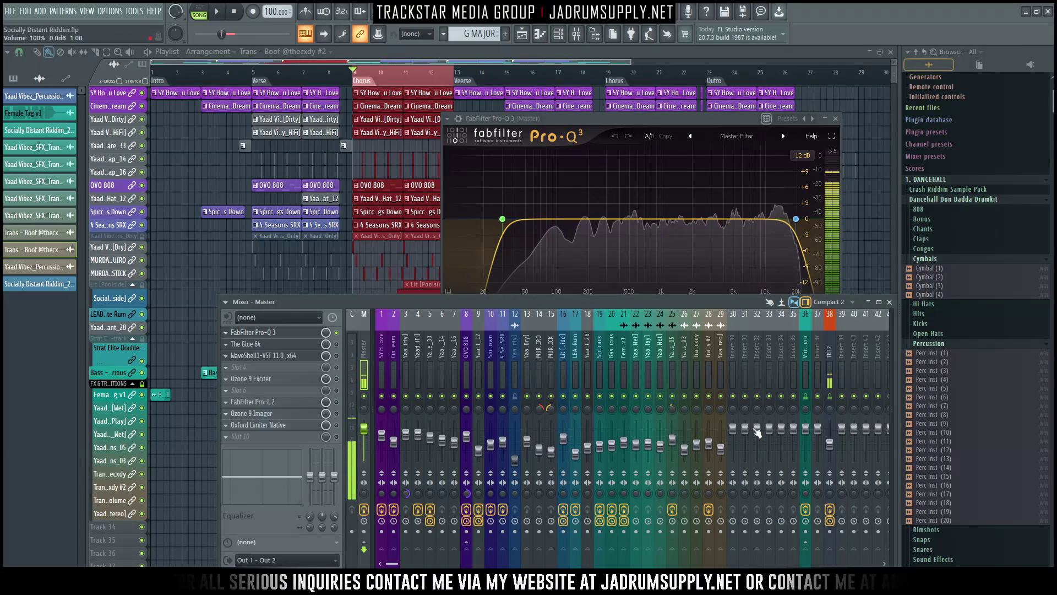
# Raise the TB12 insert's volume fader and play the chorus through the Master track's FabFilter Pro-Q 3.
pyautogui.moveTo(830, 450); pyautogui.dragTo(829, 436)
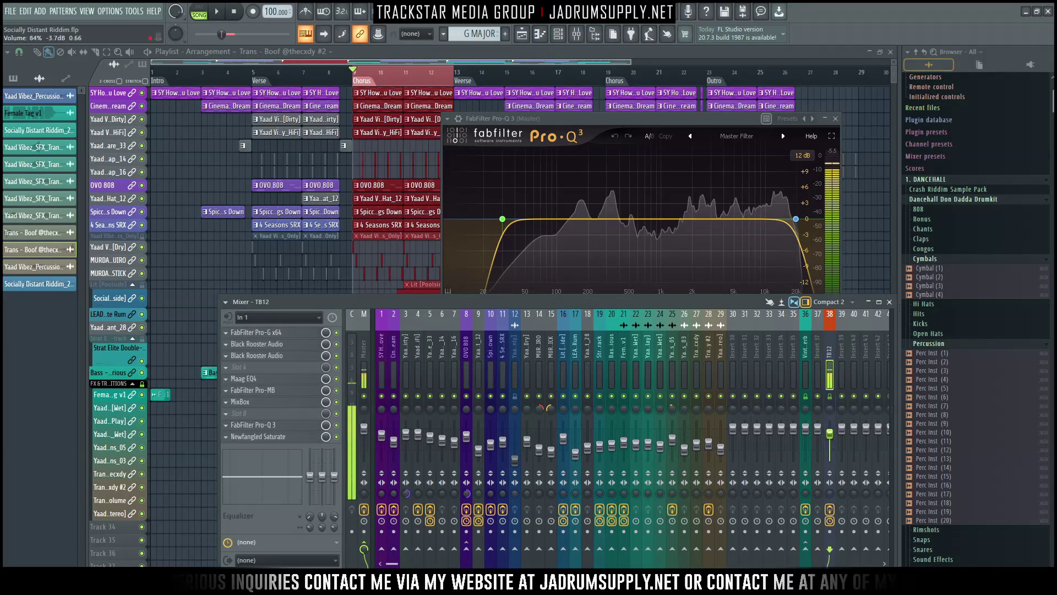
pyautogui.click(571, 122)
pyautogui.press('space')
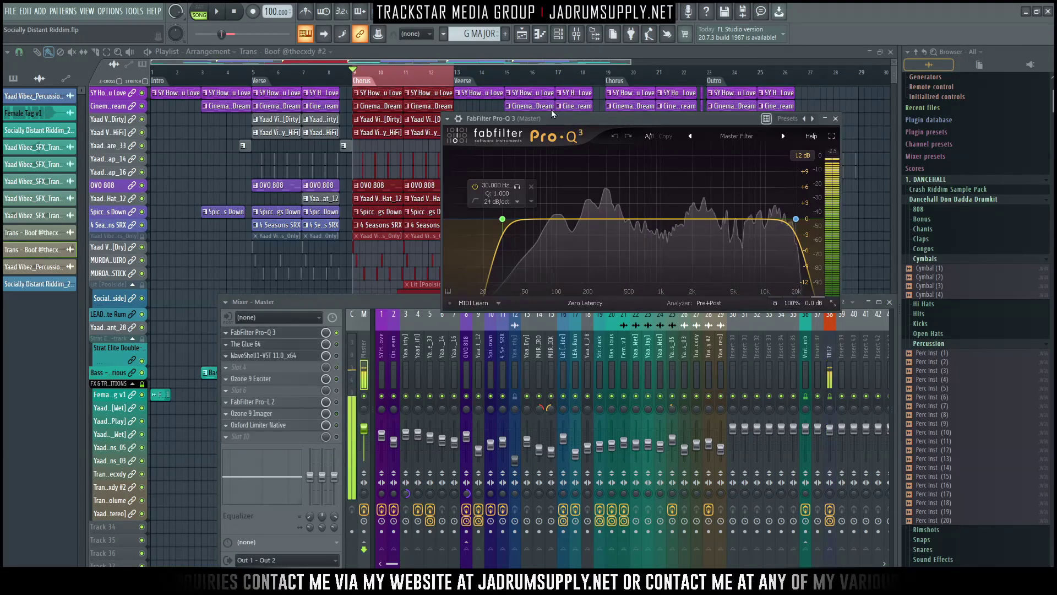
pyautogui.click(830, 429)
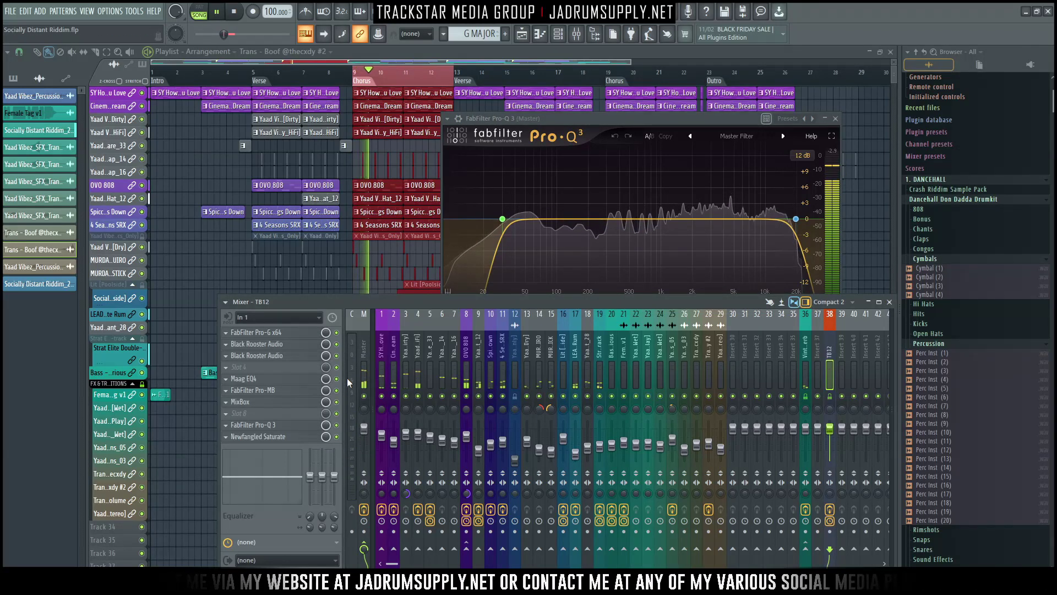
pyautogui.click(364, 354)
pyautogui.press('space')
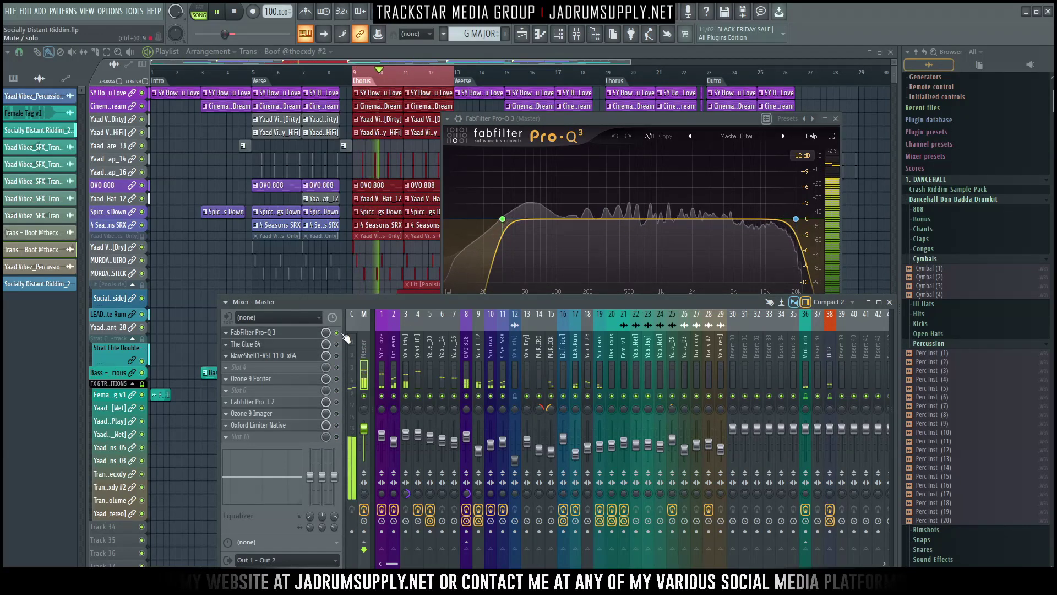
# Open The Glue on the Master track and enable it while the chorus plays.
pyautogui.click(304, 344)
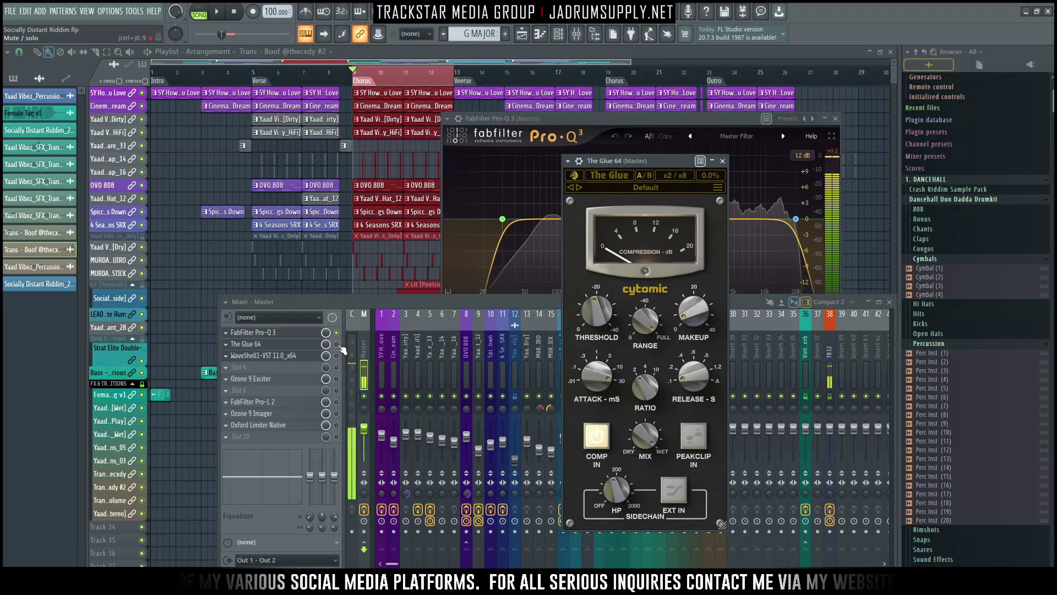
pyautogui.press('space')
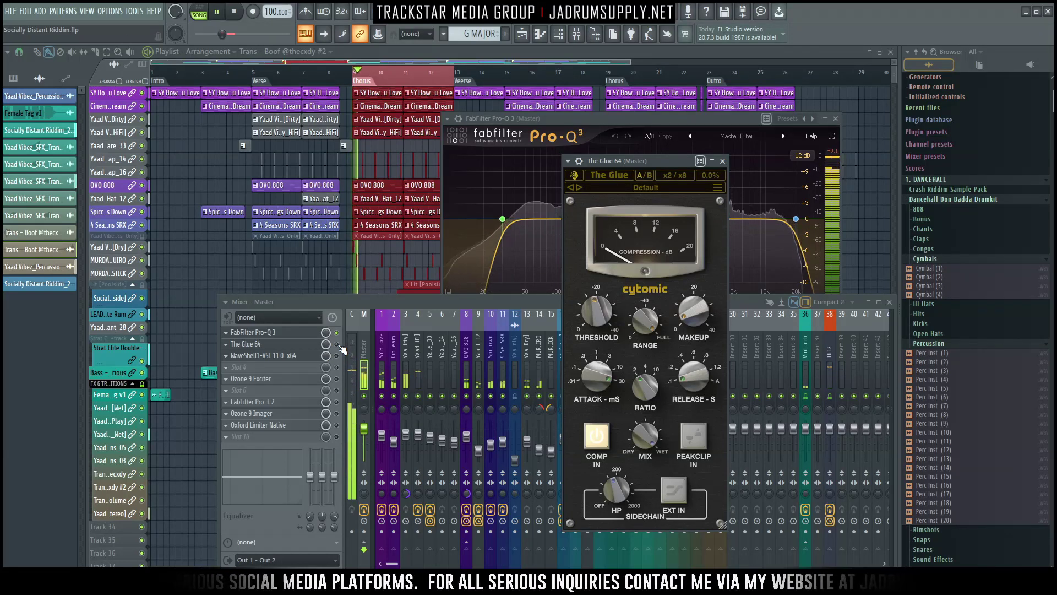
pyautogui.click(342, 348)
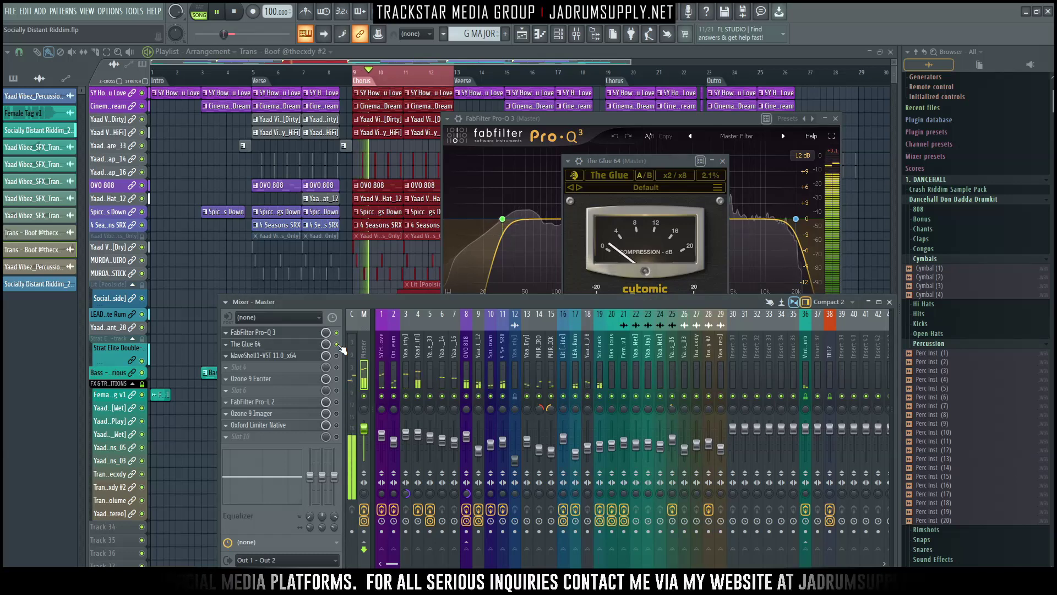
pyautogui.press('space')
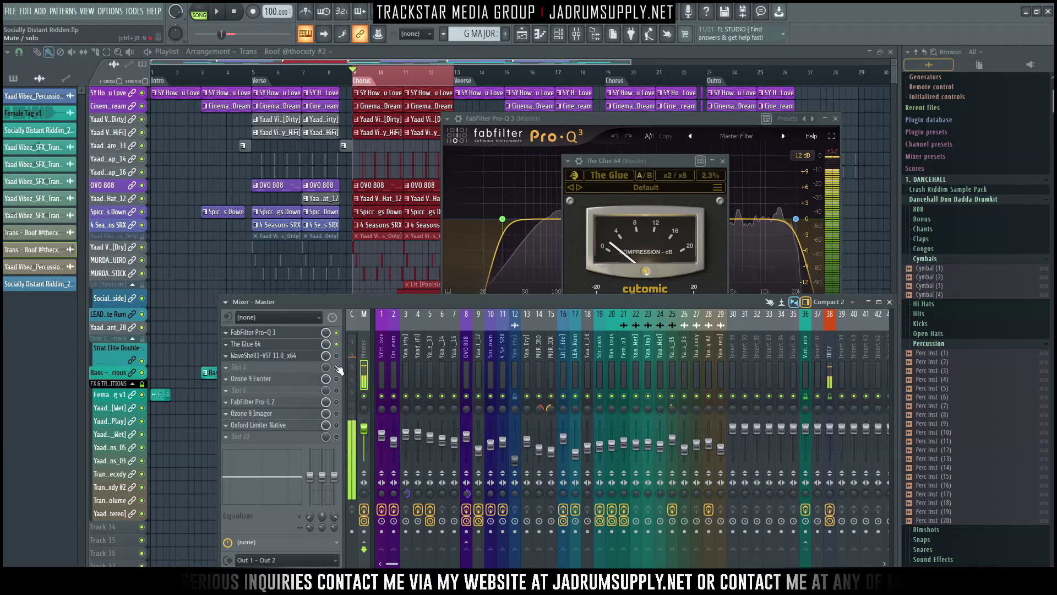
# Open the WaveShell J37 tape plugin on the Master track and enable it while the chorus plays.
pyautogui.click(319, 357)
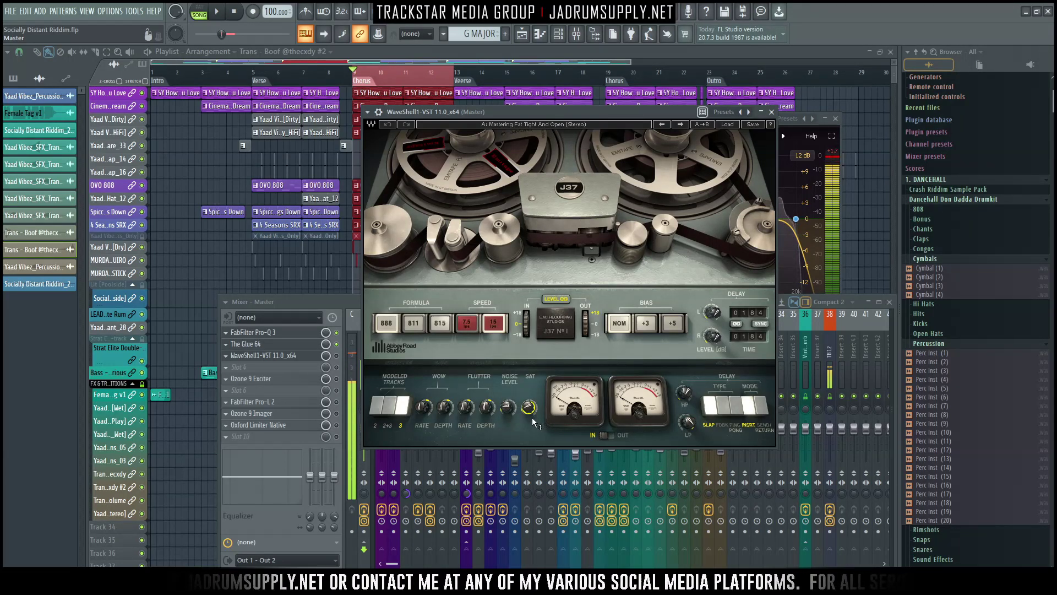
pyautogui.click(337, 356)
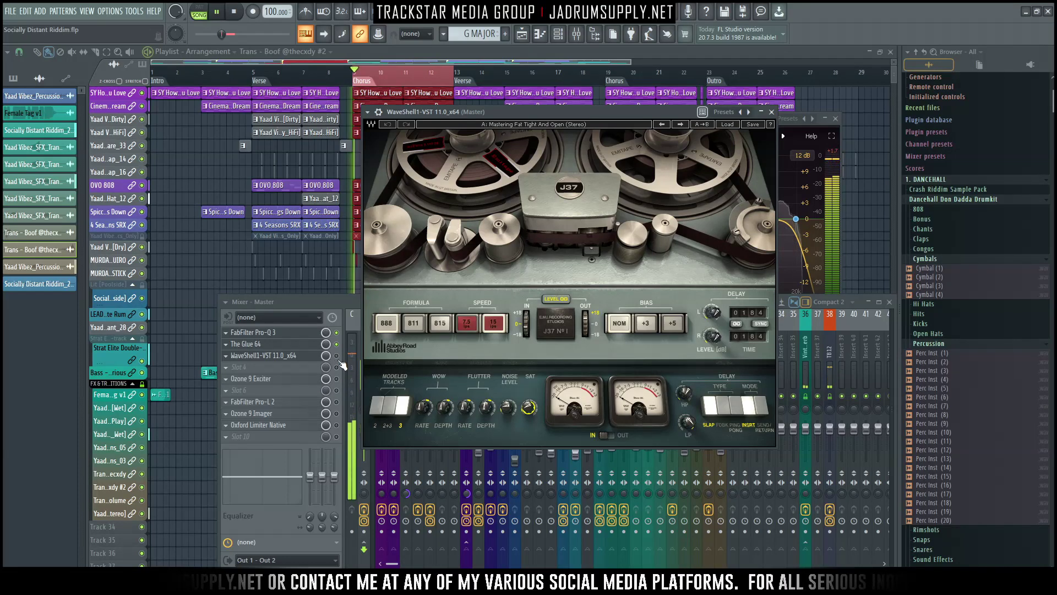
pyautogui.press('space')
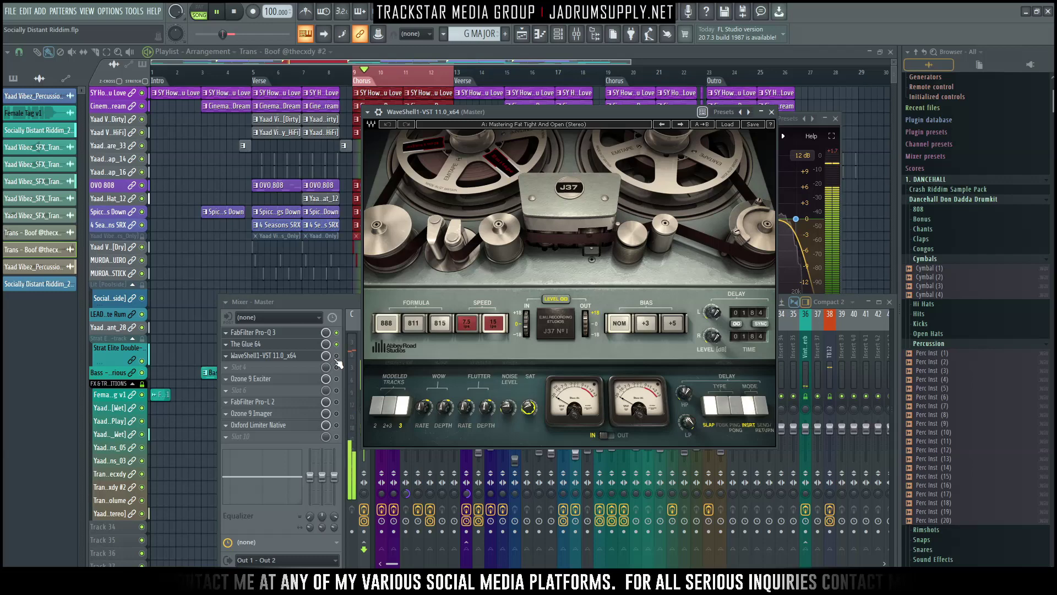
pyautogui.click(338, 364)
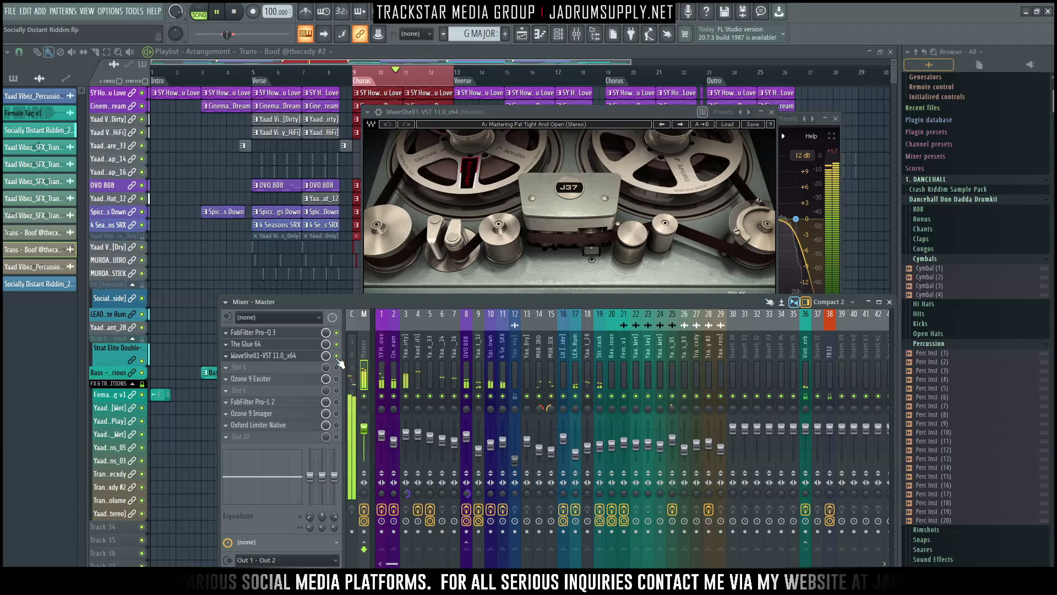
pyautogui.press('space')
# Open Ozone 9 Exciter on the Master track, shrink its window and place it above the mixer's effect slots.
pyautogui.click(330, 381)
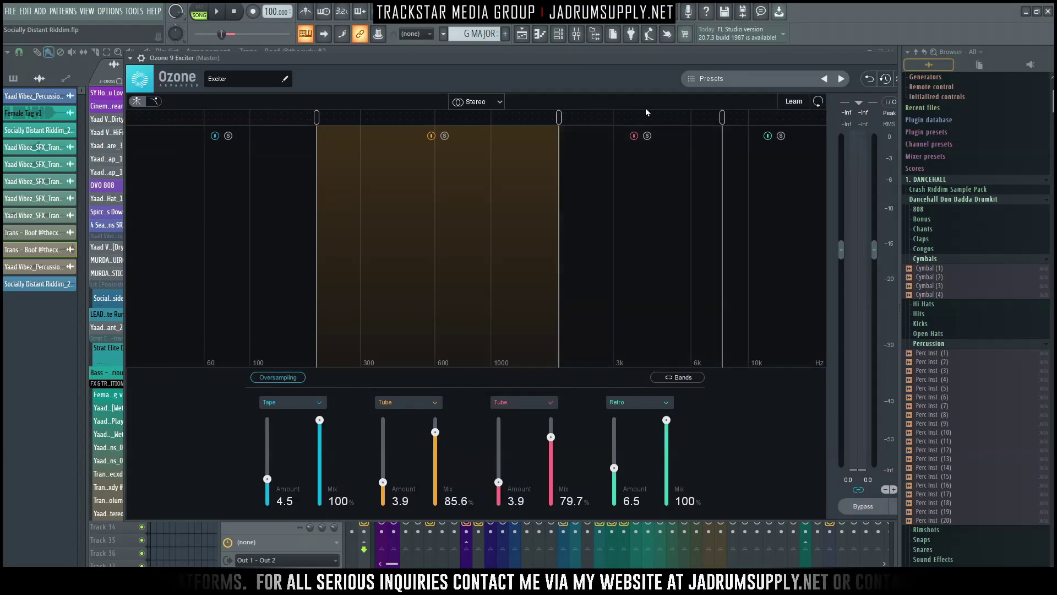
pyautogui.moveTo(739, 58); pyautogui.dragTo(688, 82)
pyautogui.moveTo(828, 89); pyautogui.dragTo(808, 87)
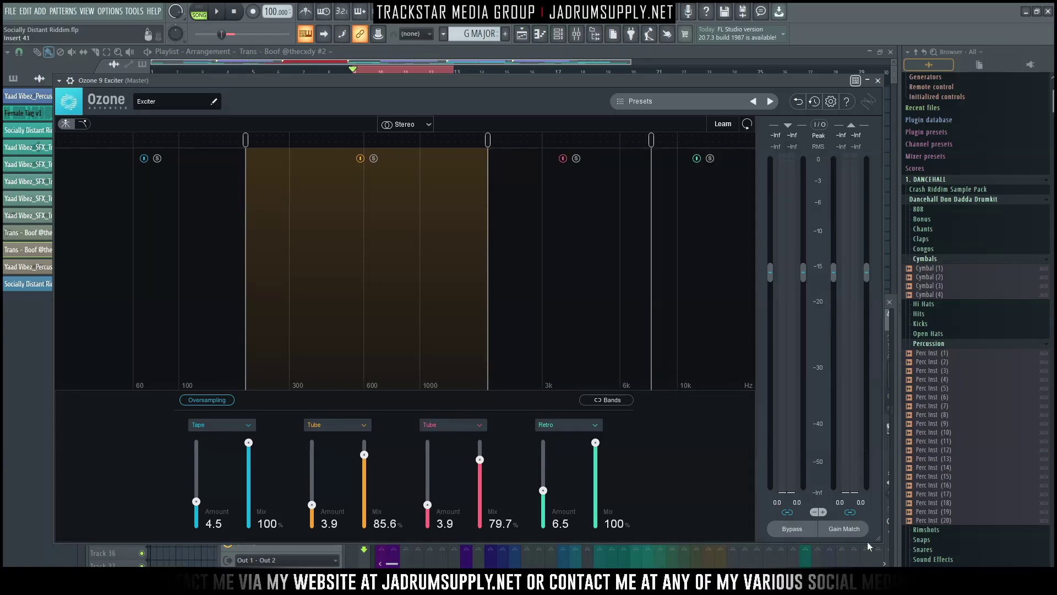
pyautogui.moveTo(872, 533); pyautogui.dragTo(634, 333)
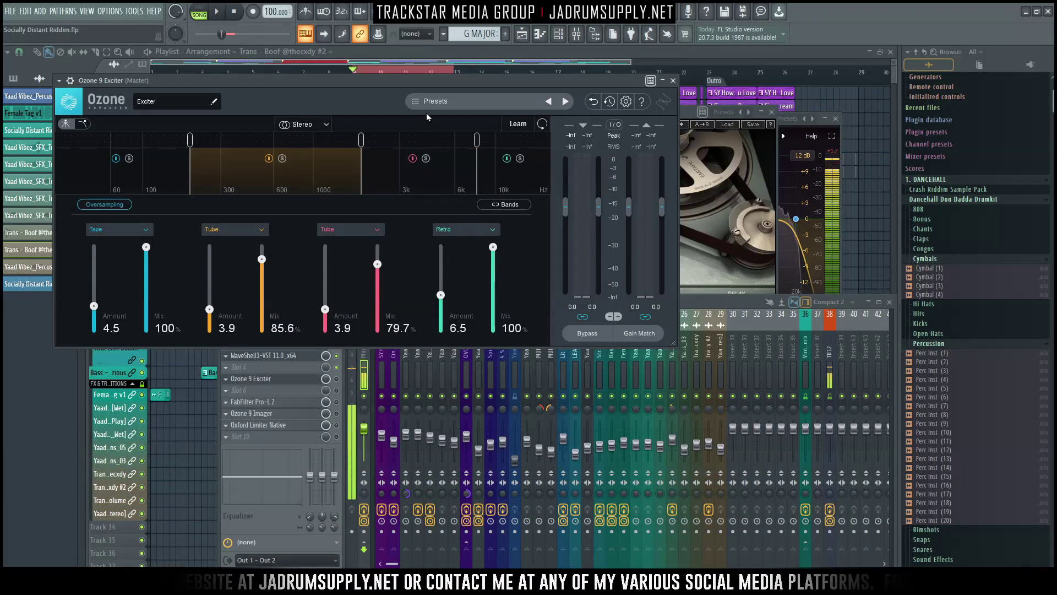
pyautogui.moveTo(469, 80); pyautogui.dragTo(620, 88)
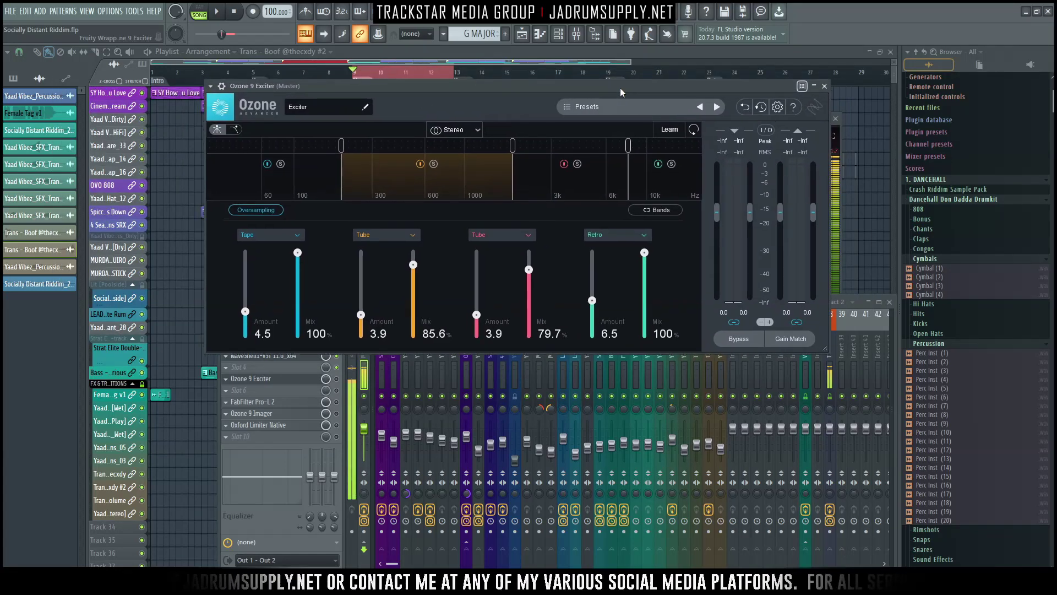
# Enable Ozone 9 Exciter on the Master track and play the chorus with its window in view.
pyautogui.click(339, 383)
pyautogui.press('space')
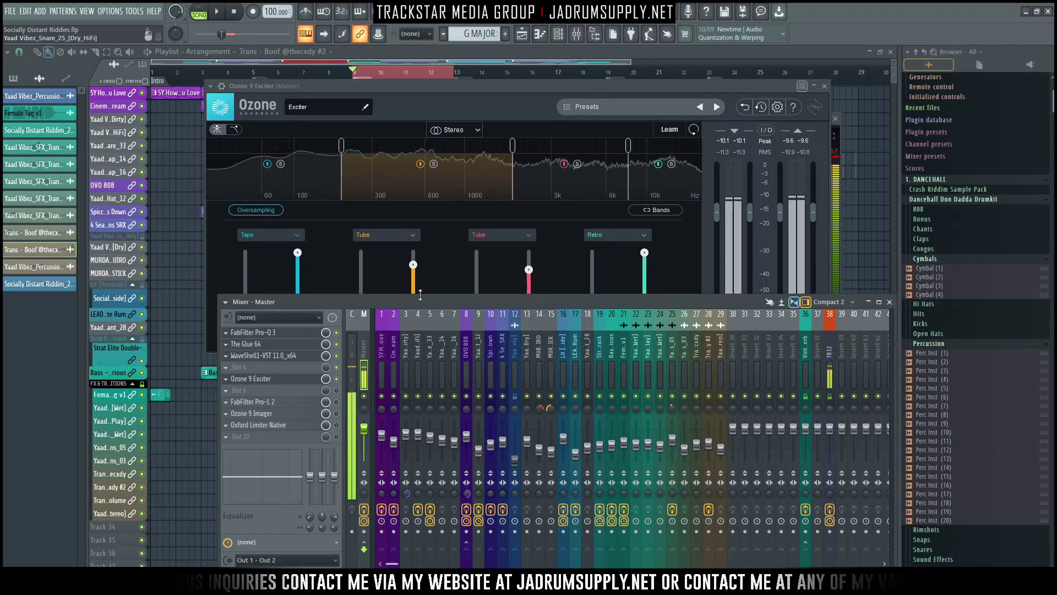
pyautogui.click(457, 282)
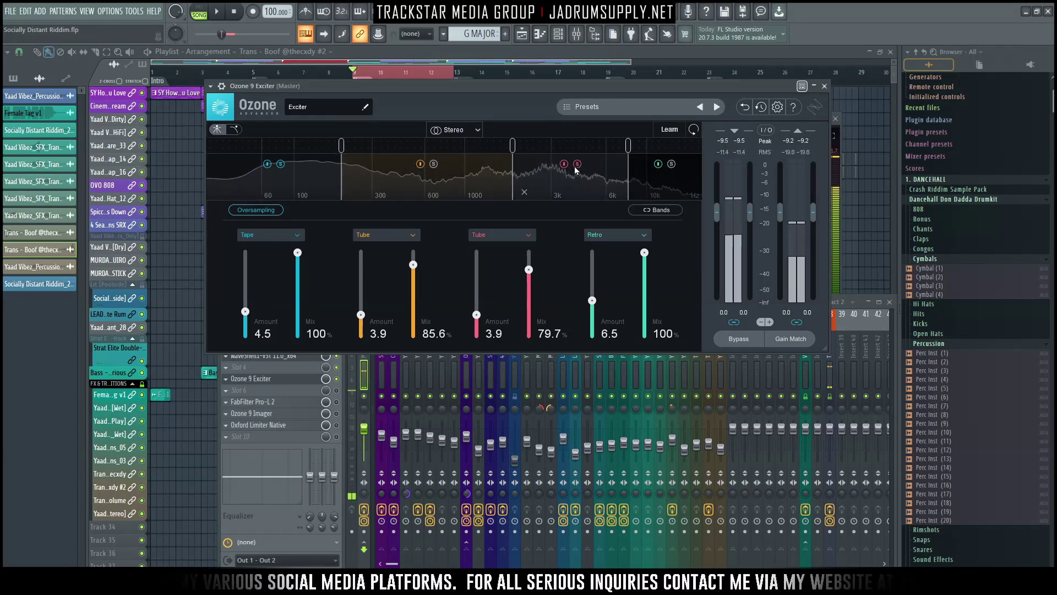
# Audition the Ozone 9 Exciter bands by soloing them and bypassing the second band, and restore all bands.
pyautogui.click(420, 164)
pyautogui.click(420, 164)
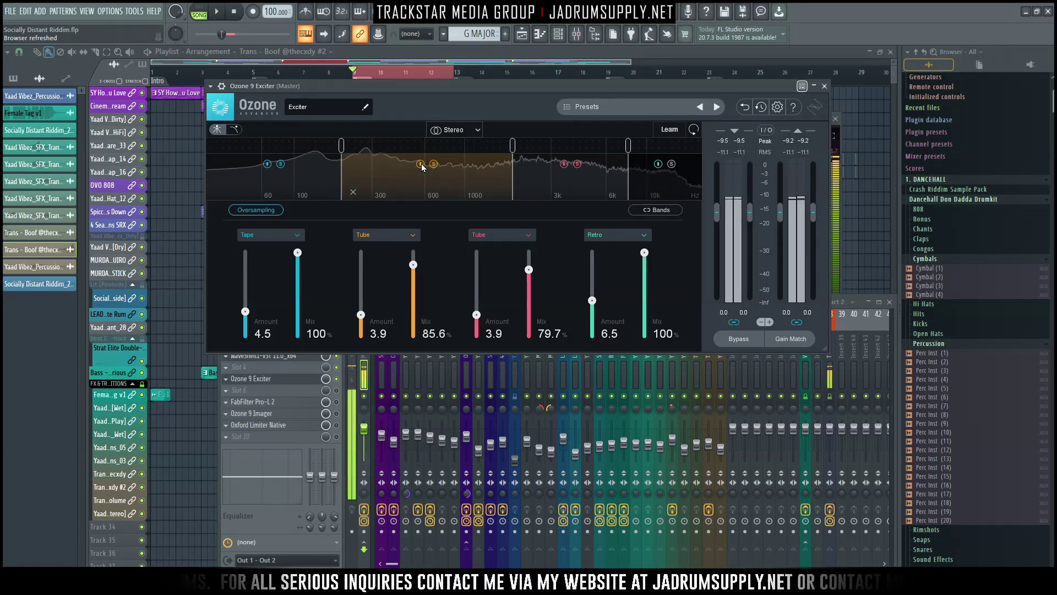
pyautogui.click(420, 164)
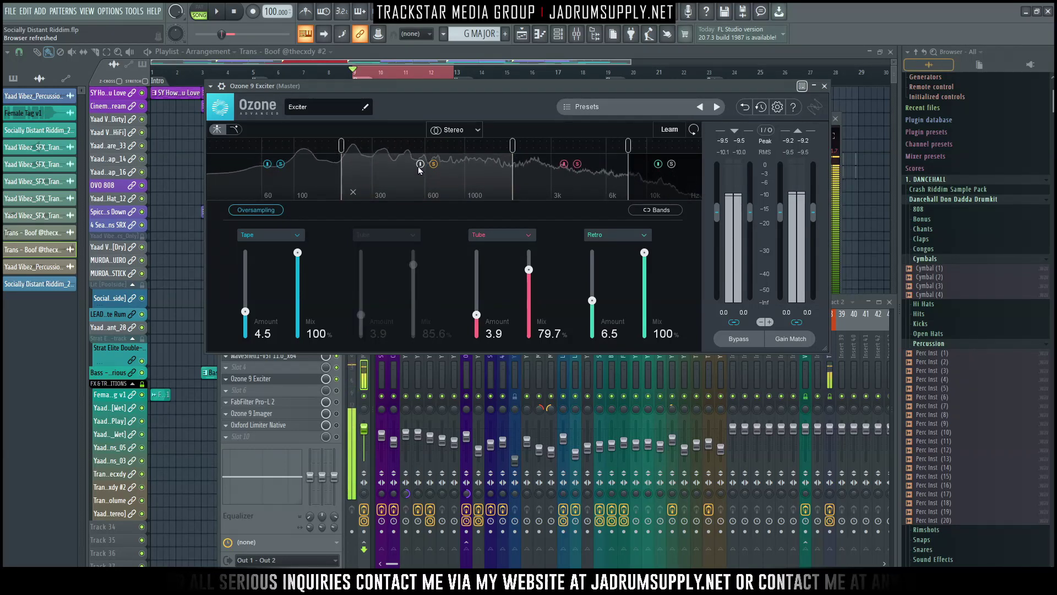
pyautogui.click(420, 165)
pyautogui.click(577, 164)
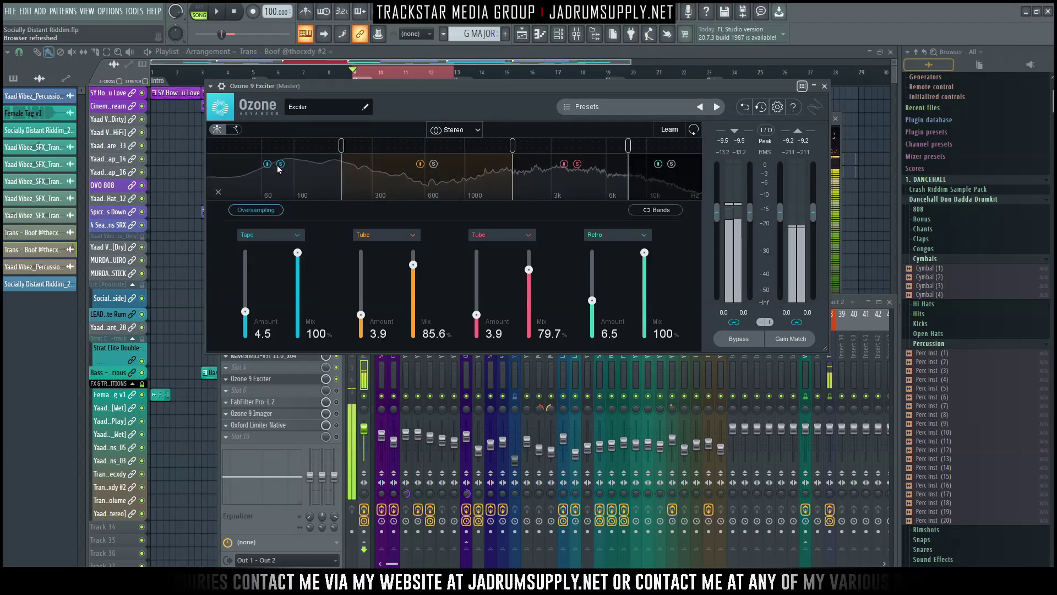
pyautogui.click(577, 164)
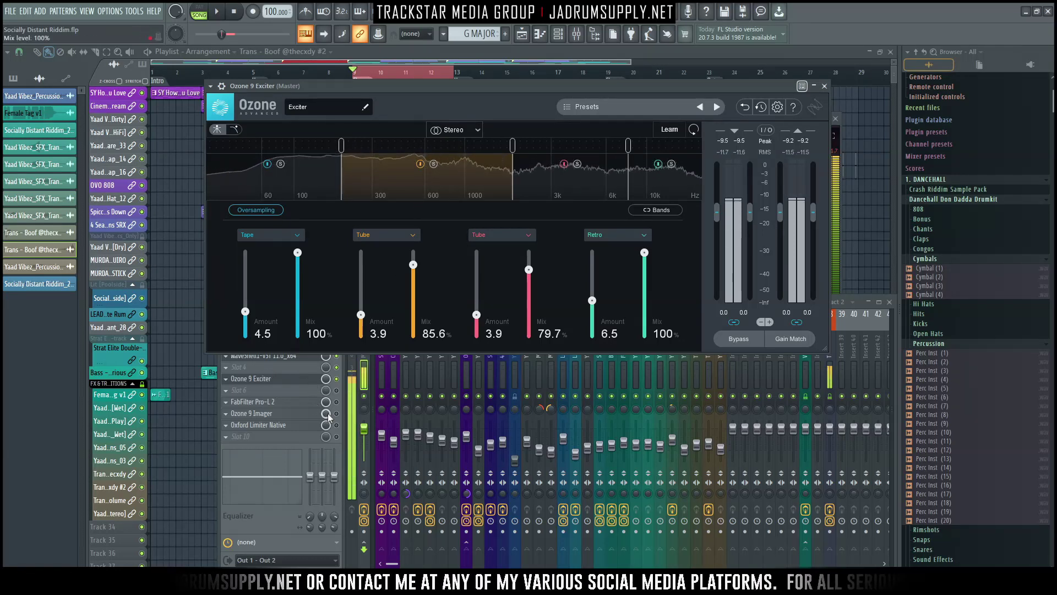
# Open and enable FabFilter Pro-L 2 on the Master track, and lower the TB12 insert's volume fader.
pyautogui.click(285, 397)
pyautogui.click(286, 401)
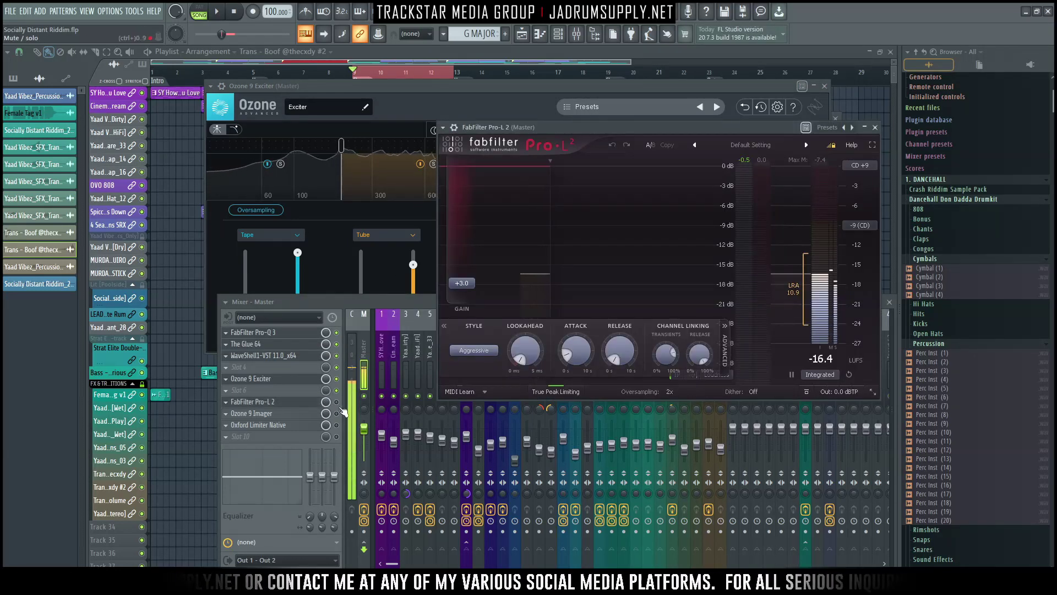
pyautogui.moveTo(639, 123); pyautogui.dragTo(438, 70)
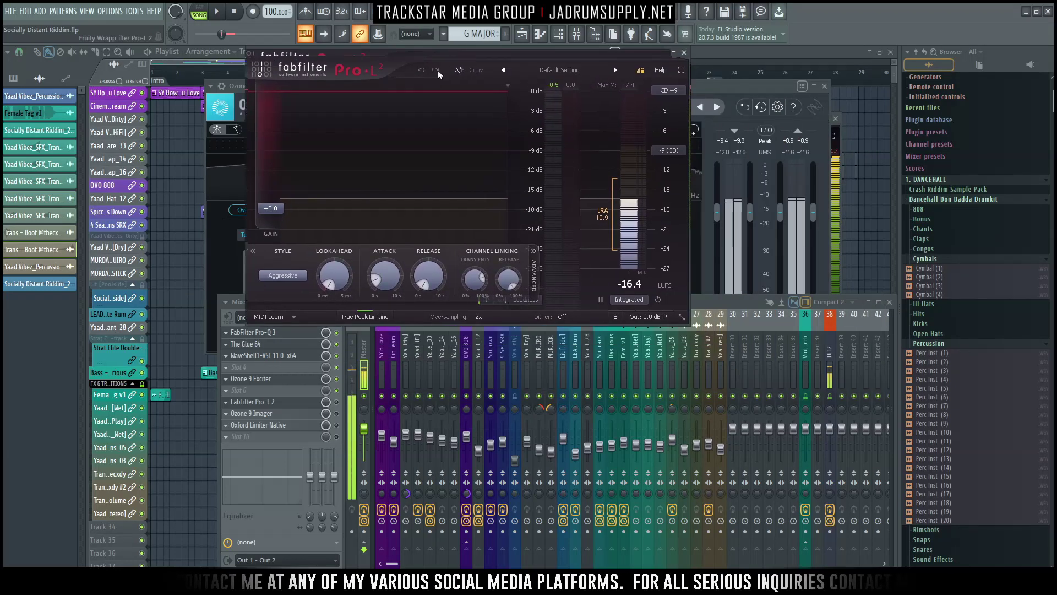
pyautogui.click(344, 409)
pyautogui.press('space')
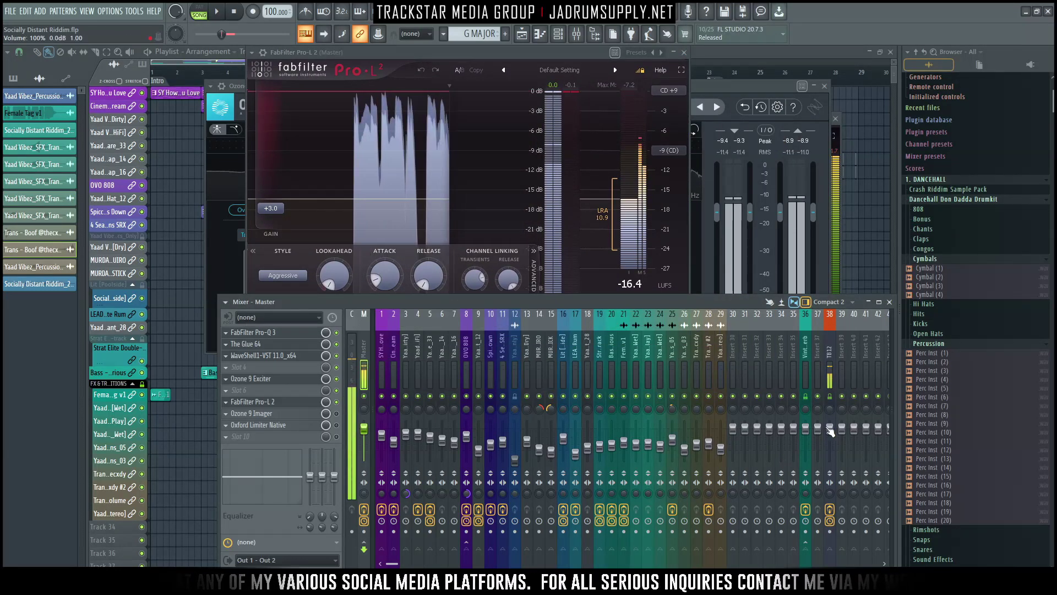
pyautogui.moveTo(830, 428); pyautogui.dragTo(830, 441)
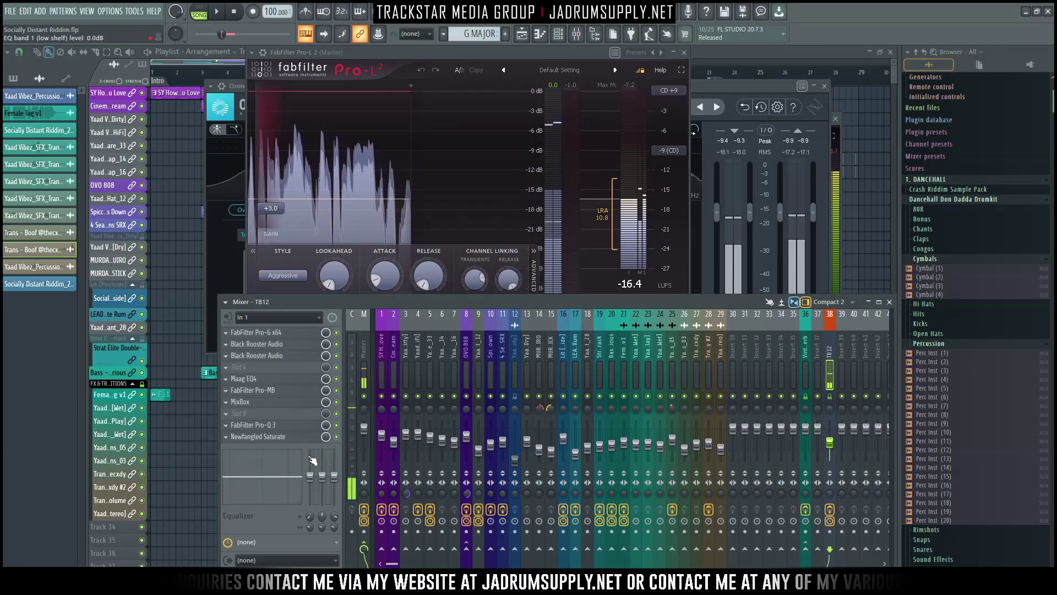
# Open Ozone 9 Imager on the Master track, shrink its window to examine the stereo width bands, and close it.
pyautogui.click(363, 385)
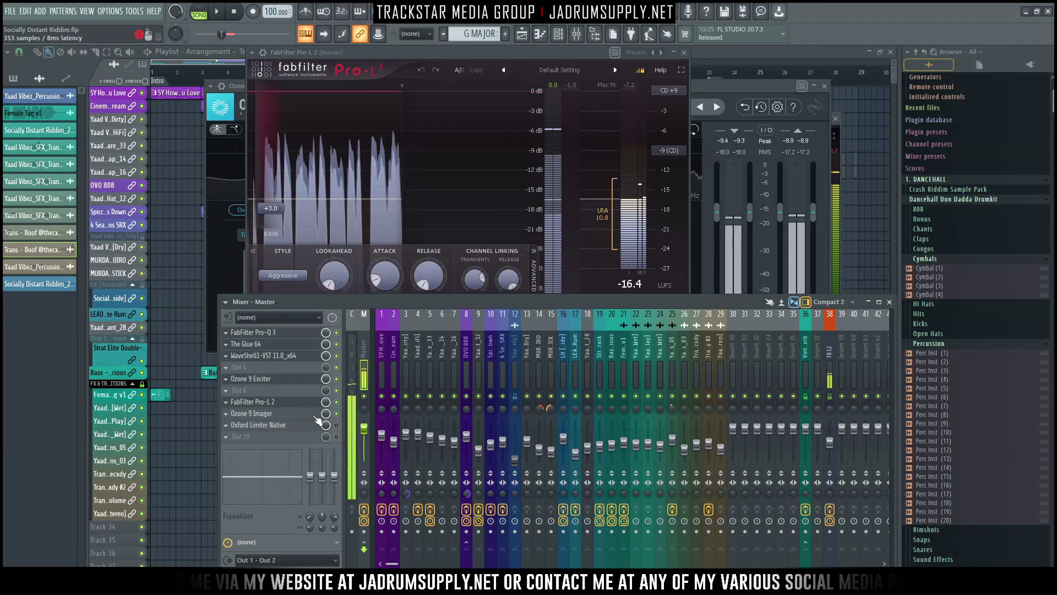
pyautogui.click(316, 417)
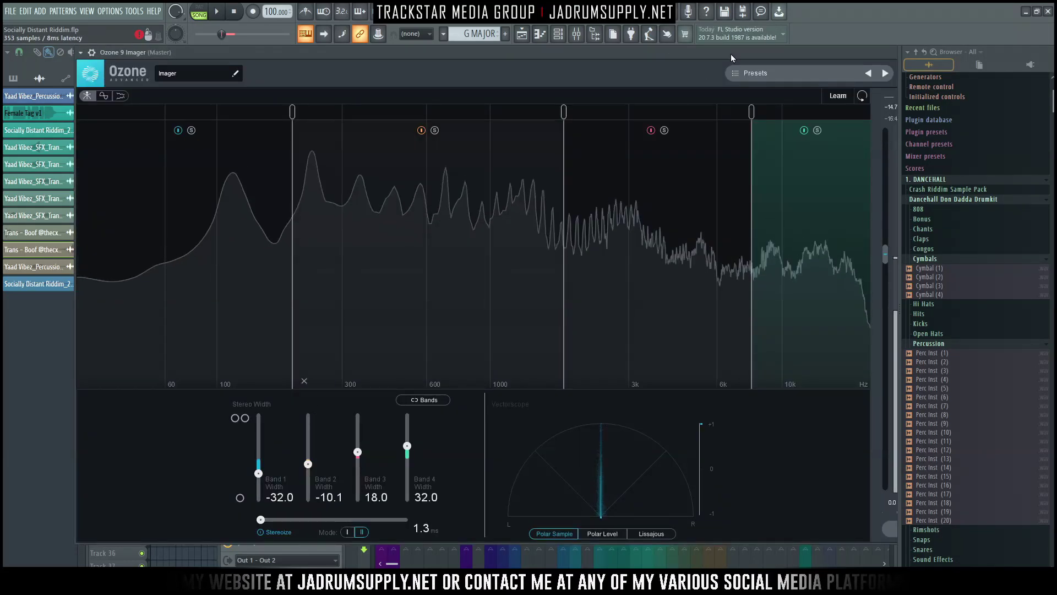
pyautogui.moveTo(715, 55); pyautogui.dragTo(612, 66)
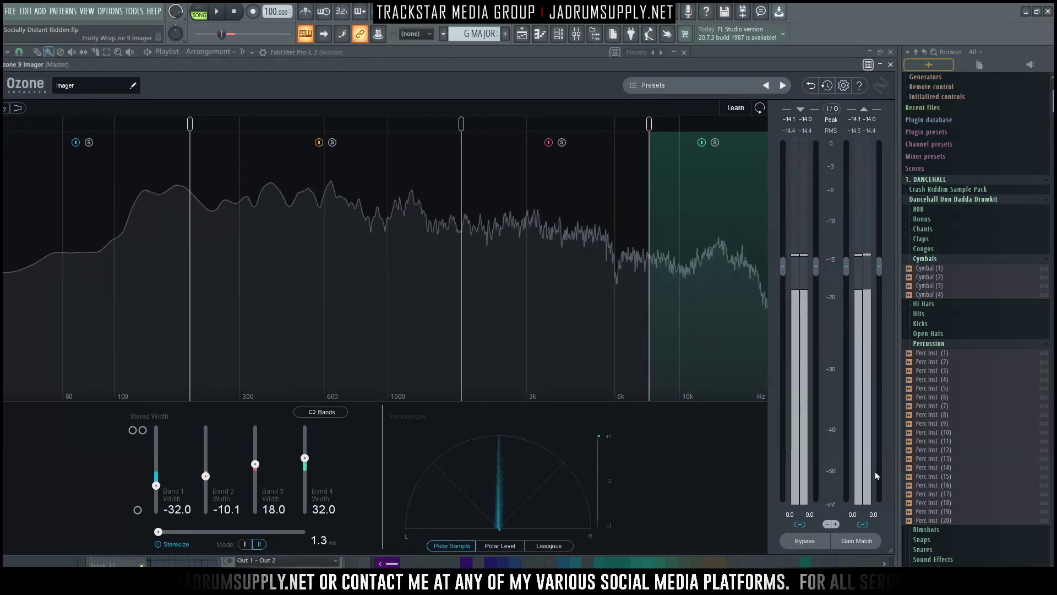
pyautogui.moveTo(894, 548); pyautogui.dragTo(839, 494)
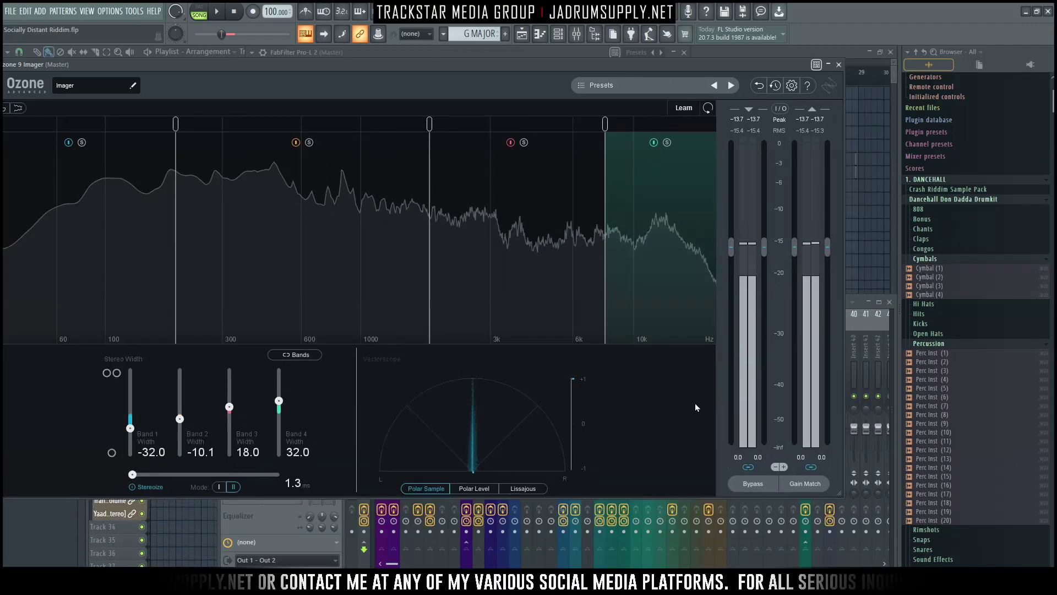
pyautogui.moveTo(458, 66); pyautogui.dragTo(616, 115)
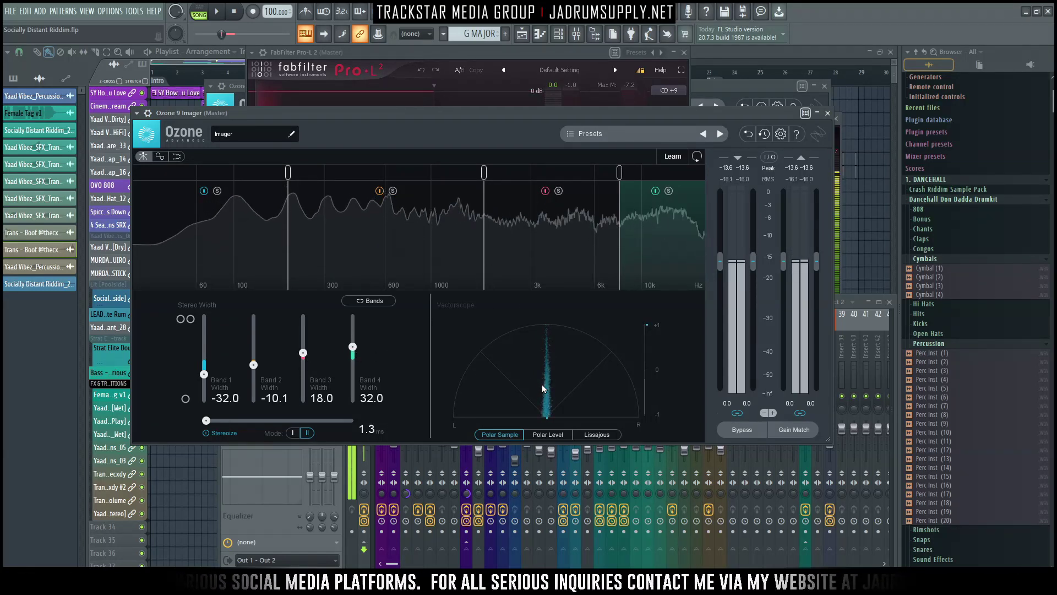
pyautogui.click(827, 113)
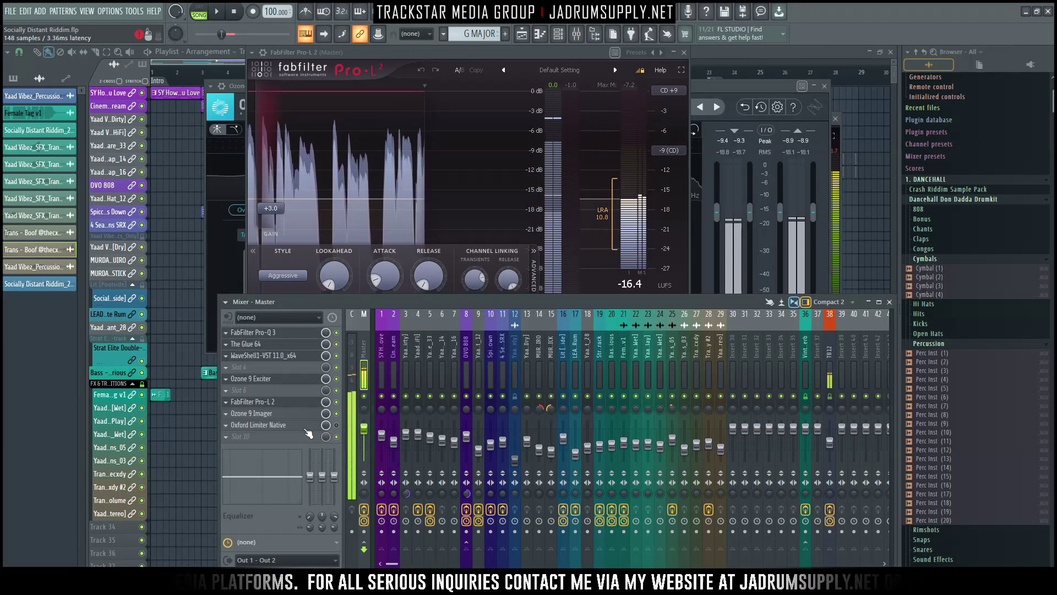
# Open Oxford Limiter Native on the Master track, enable it and move its window clear of the mixer.
pyautogui.click(264, 425)
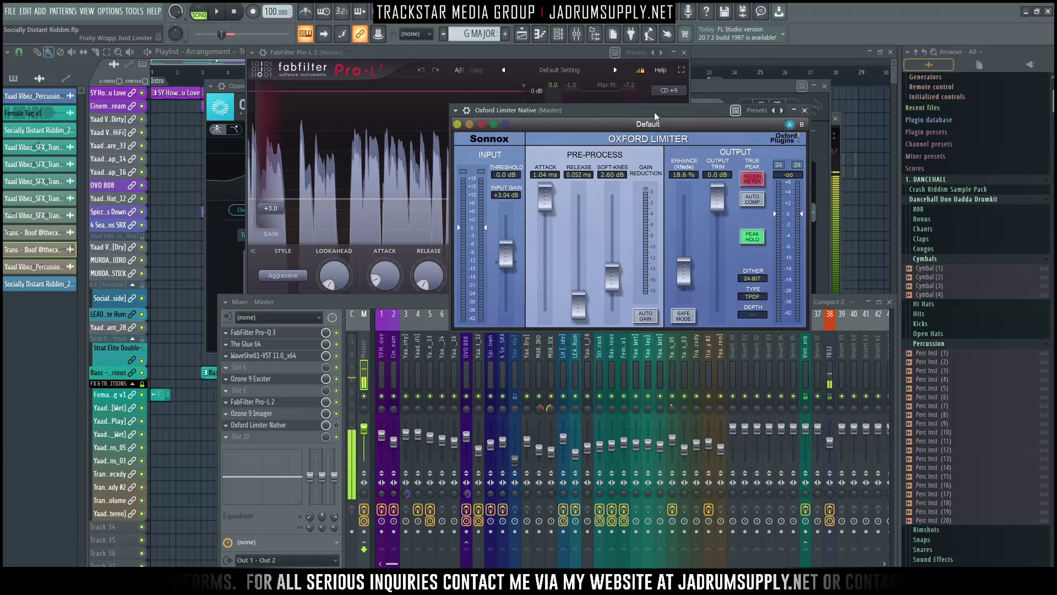
pyautogui.moveTo(655, 111); pyautogui.dragTo(577, 112)
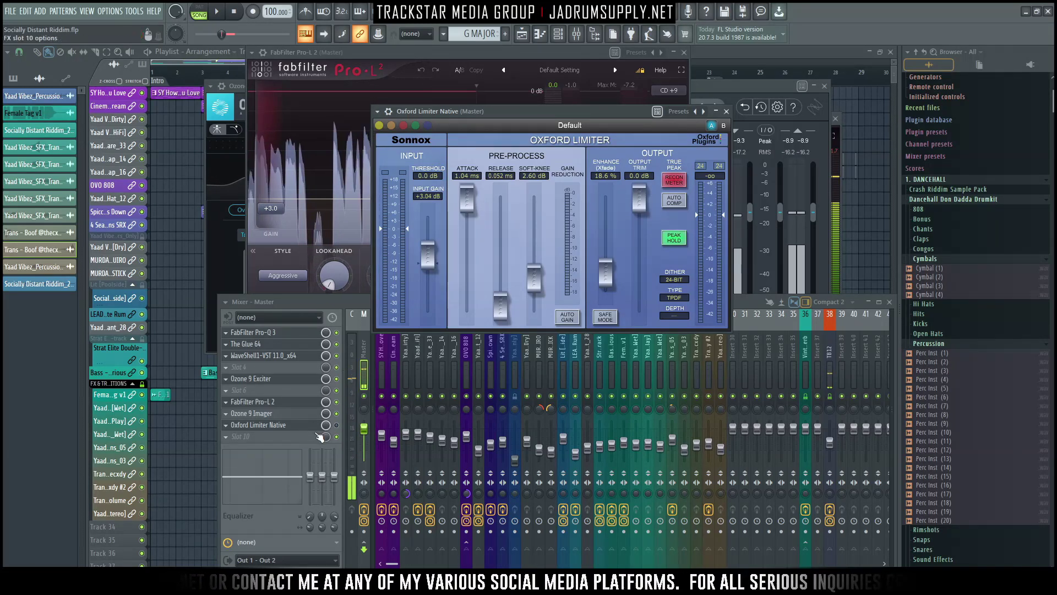
pyautogui.click(338, 427)
pyautogui.click(338, 427)
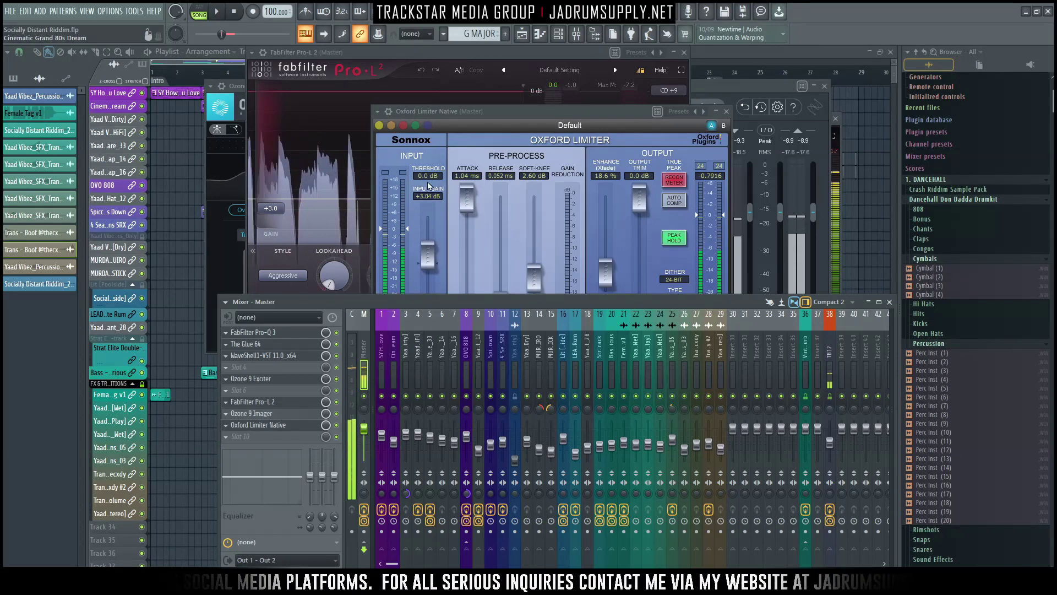
pyautogui.moveTo(497, 108); pyautogui.dragTo(500, 54)
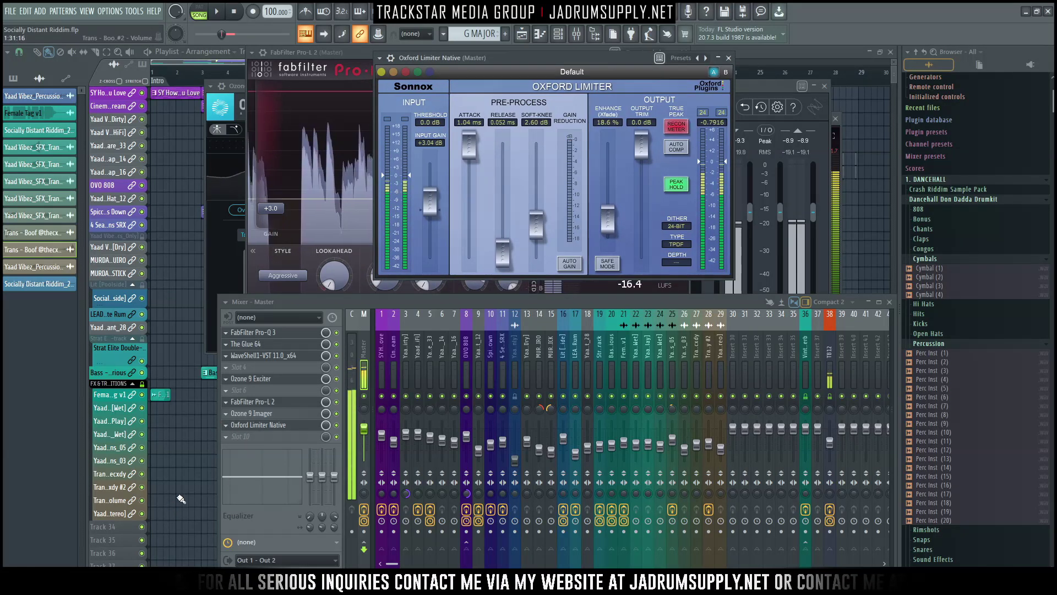
# Close the plugin windows and mixer and increase the height of the empty Track 34 in the playlist.
pyautogui.press('F12')
pyautogui.scroll(-4, 194, 480)
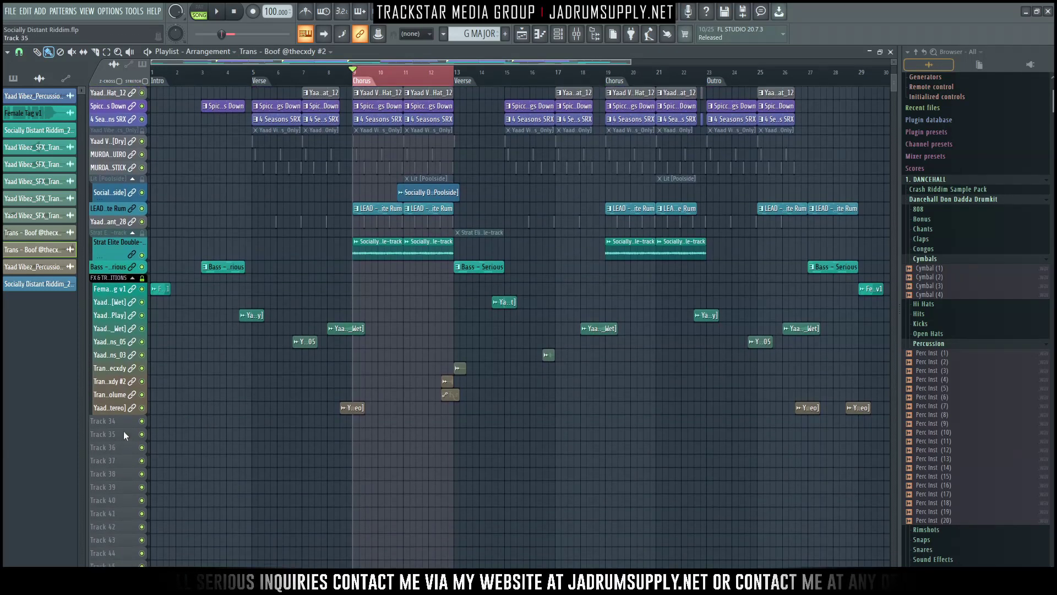
pyautogui.scroll(-7, 210, 275)
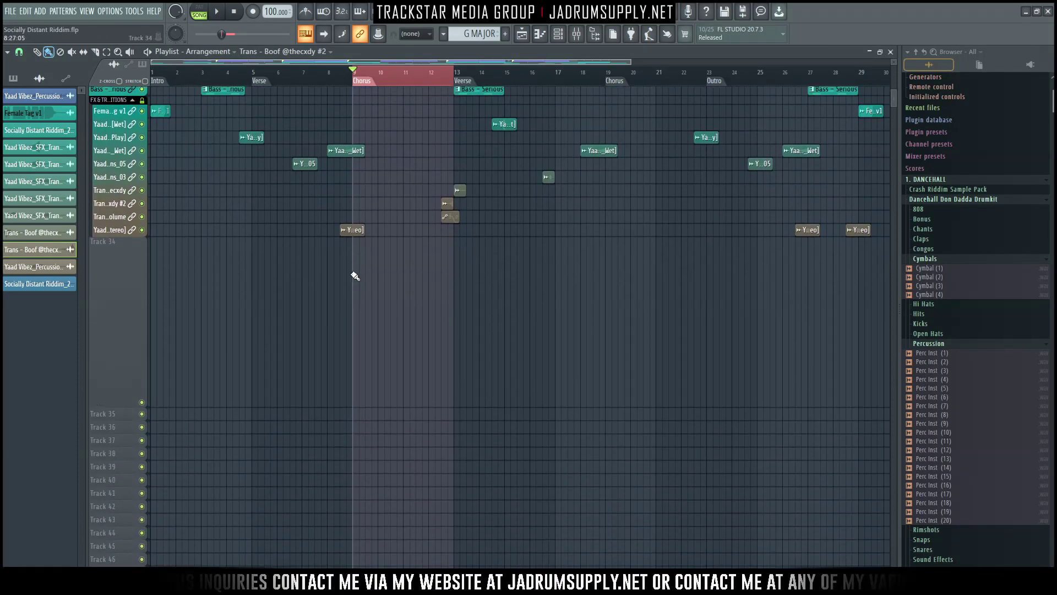
pyautogui.moveTo(122, 382); pyautogui.dragTo(122, 479)
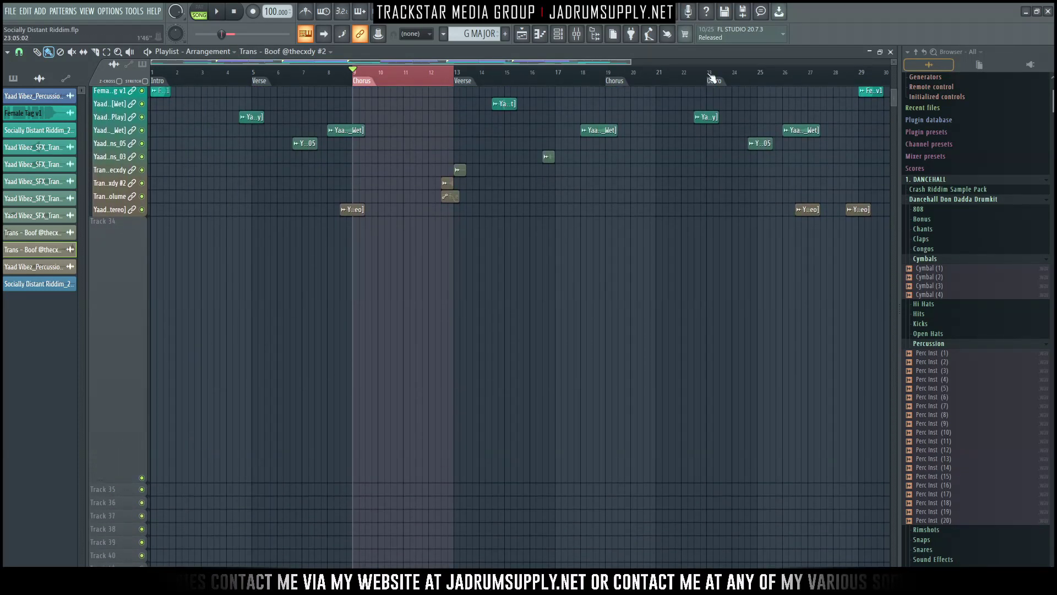
pyautogui.click(580, 40)
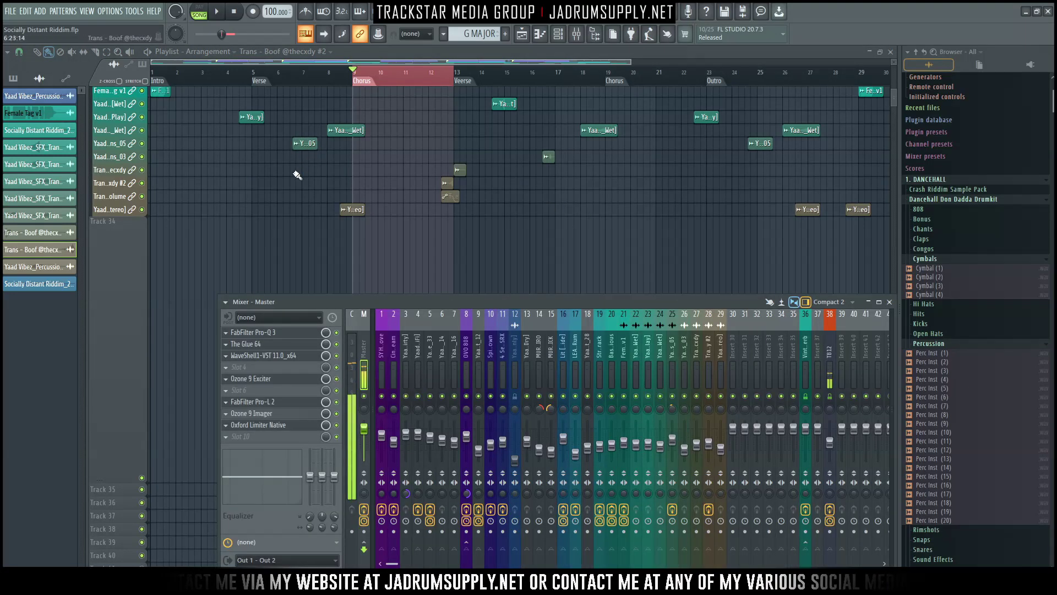
pyautogui.press('F9')
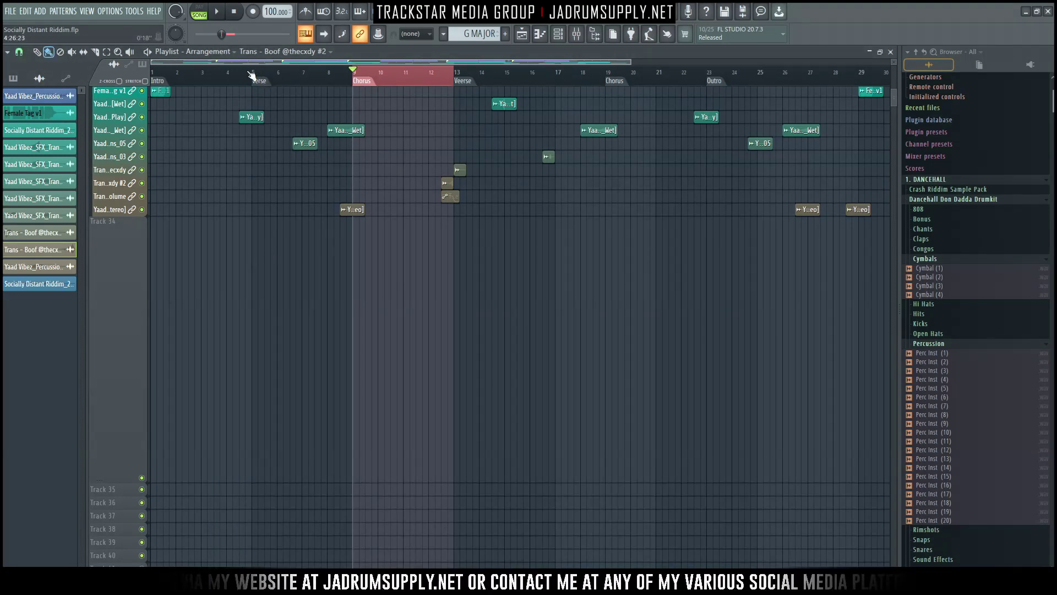
# Reselect the first Chorus section, bars 9 to 13, on the playlist timeline.
pyautogui.moveTo(252, 75); pyautogui.dragTo(323, 94)
pyautogui.click(253, 107)
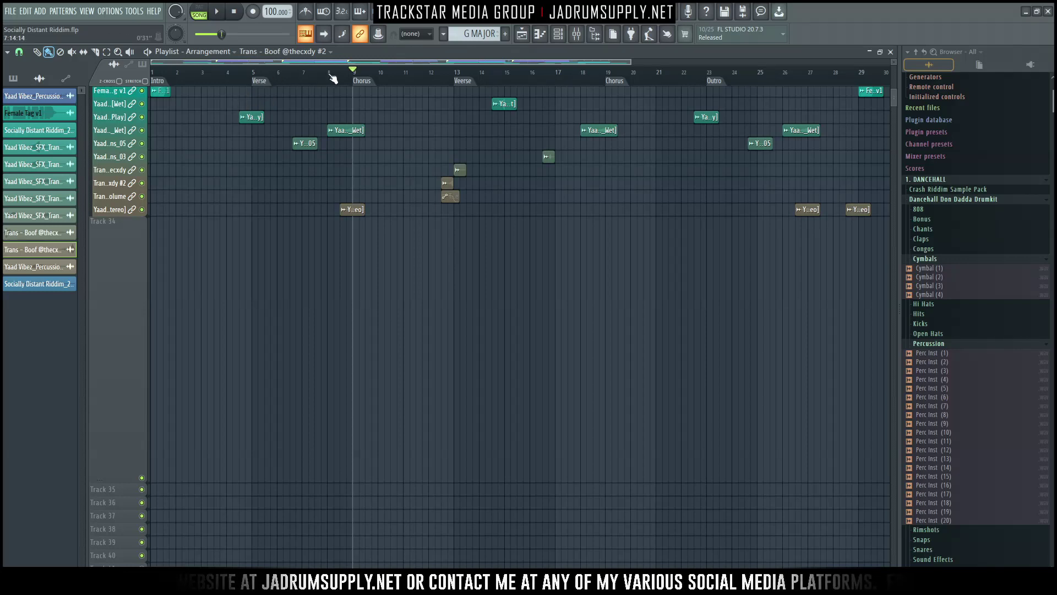
pyautogui.moveTo(358, 74); pyautogui.dragTo(460, 77)
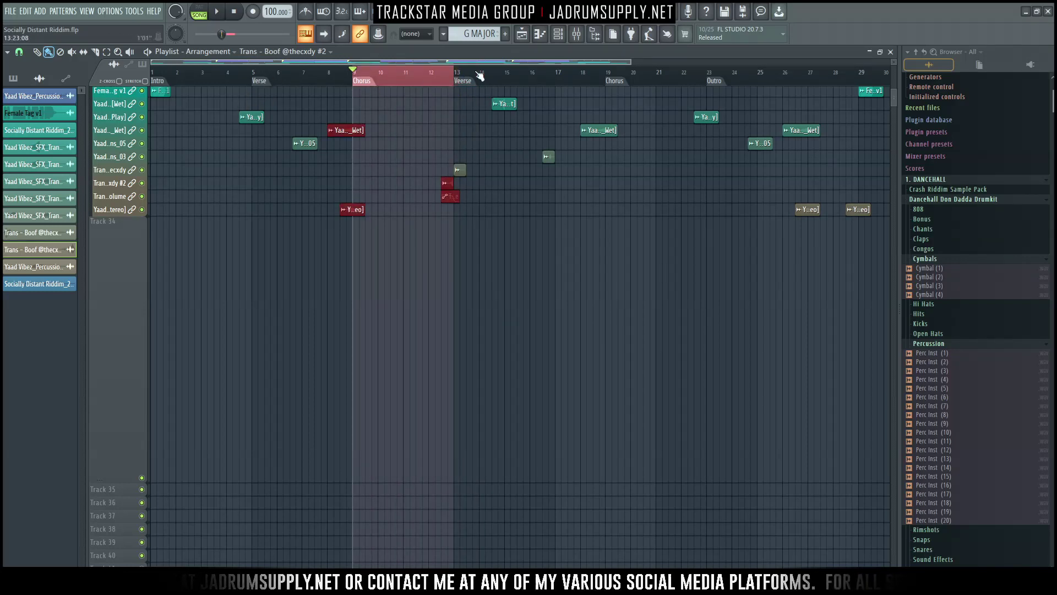
# Arm the Master mixer track for recording and record the first Chorus section, bars 9 to 13, as audio.
pyautogui.click(588, 33)
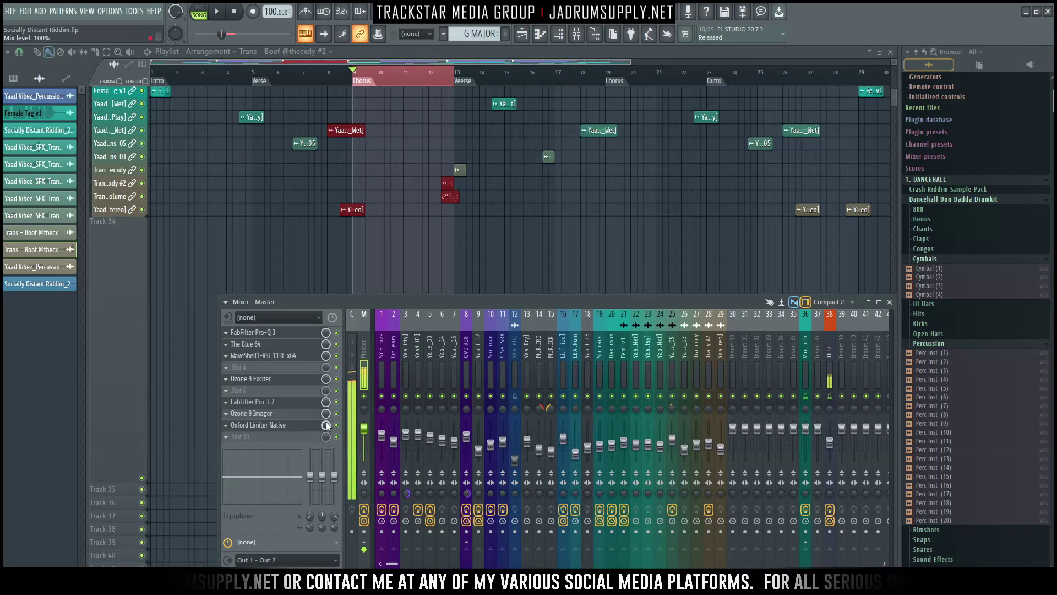
pyautogui.click(364, 531)
pyautogui.scroll(-5, 353, 142)
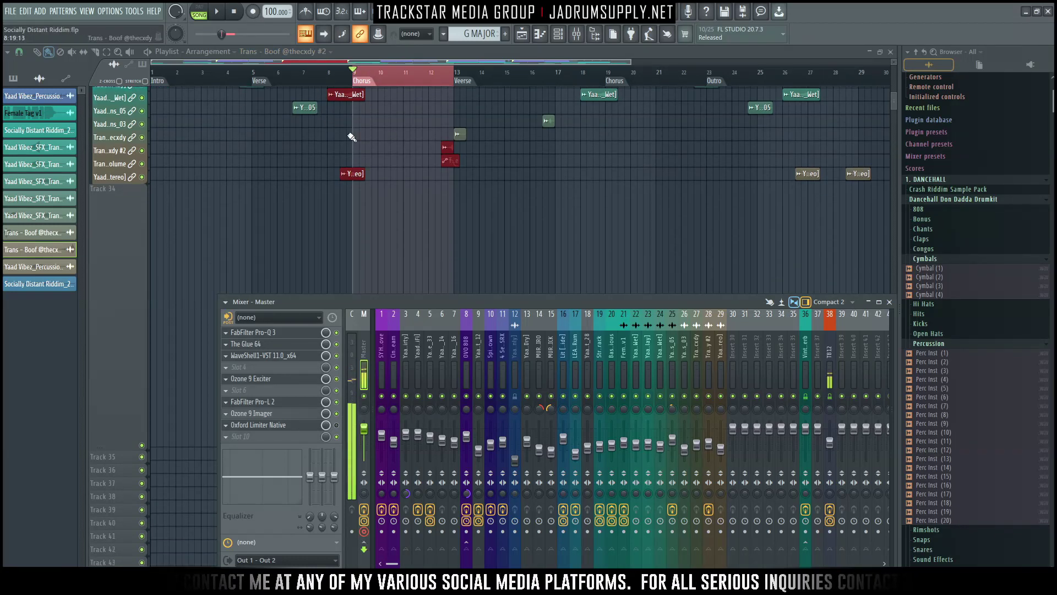
pyautogui.scroll(4, 362, 77)
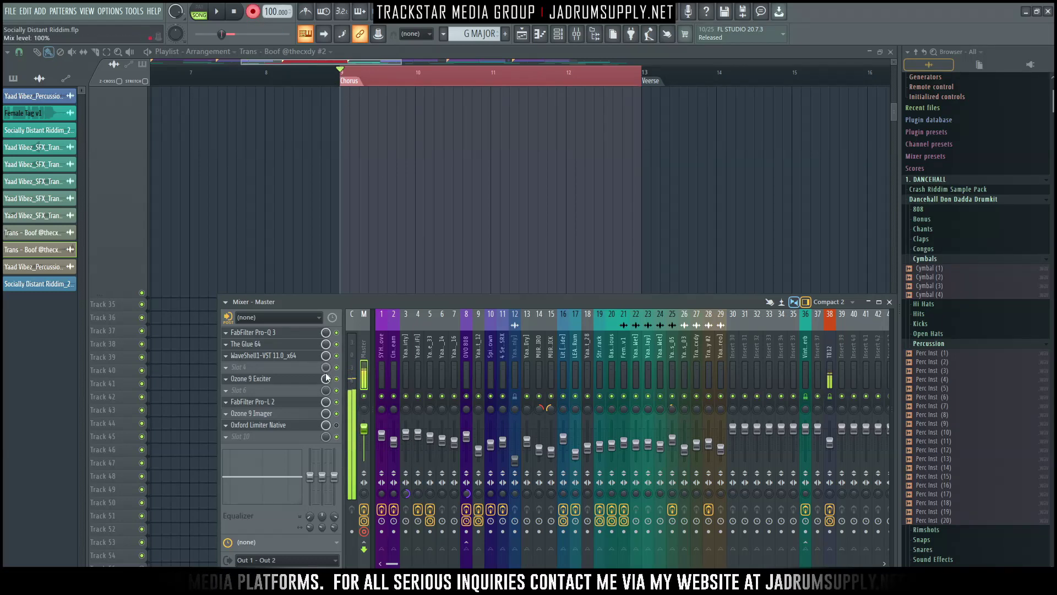
pyautogui.press('space')
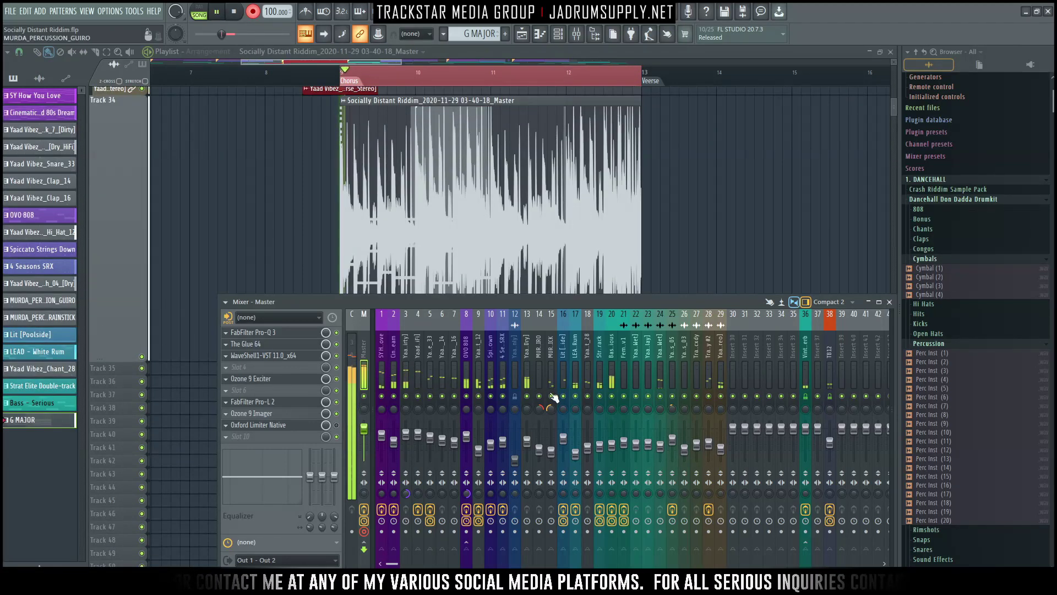
pyautogui.press('space')
# Move the recorded Master audio clip down to Track 36 and increase that track's height to enlarge the waveform.
pyautogui.scroll(4, 434, 177)
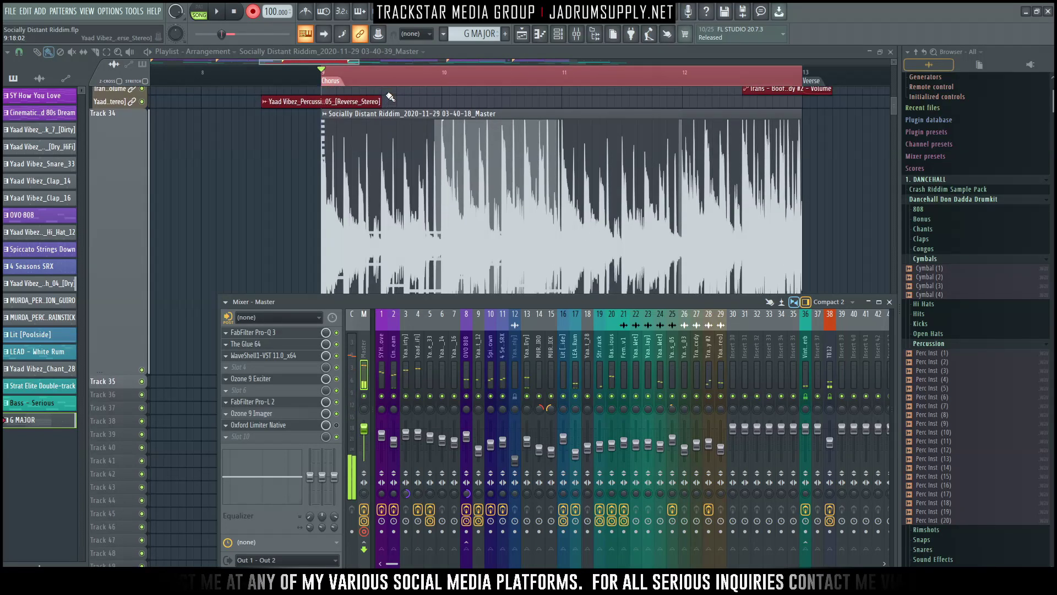
pyautogui.moveTo(434, 178); pyautogui.dragTo(416, 254)
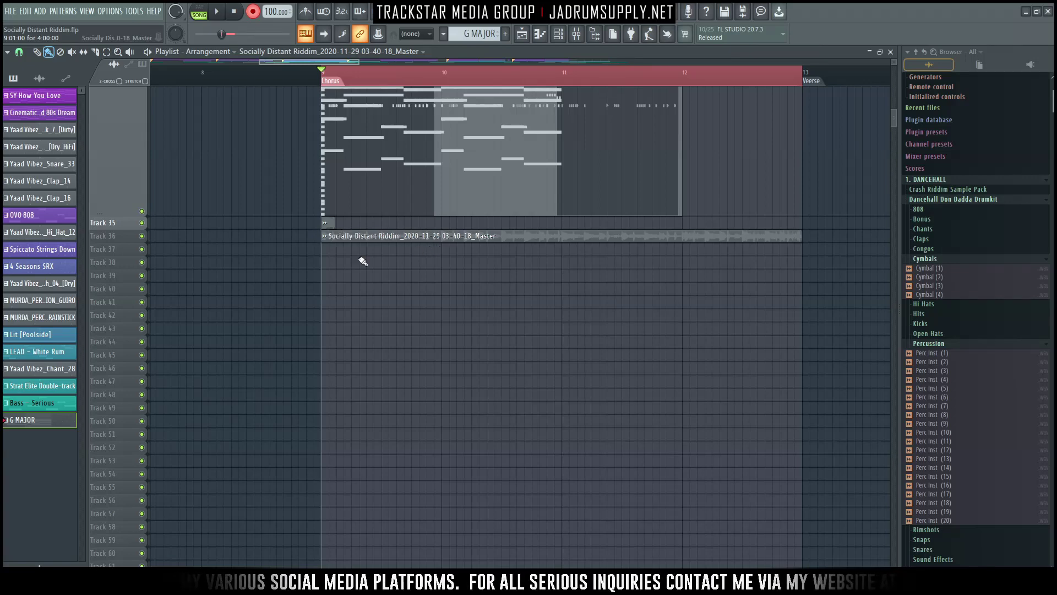
pyautogui.moveTo(141, 242); pyautogui.dragTo(141, 520)
pyautogui.doubleClick(583, 481)
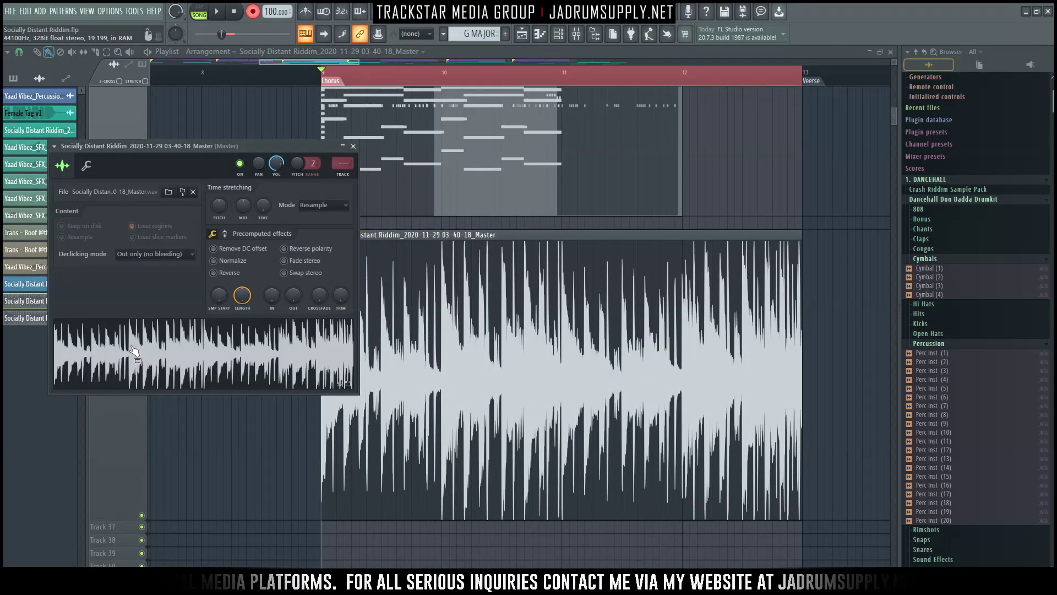
# Mark sections between bars 9 and 11 on the timeline and examine the peaks of the Master recording's waveform up close.
pyautogui.click(456, 75)
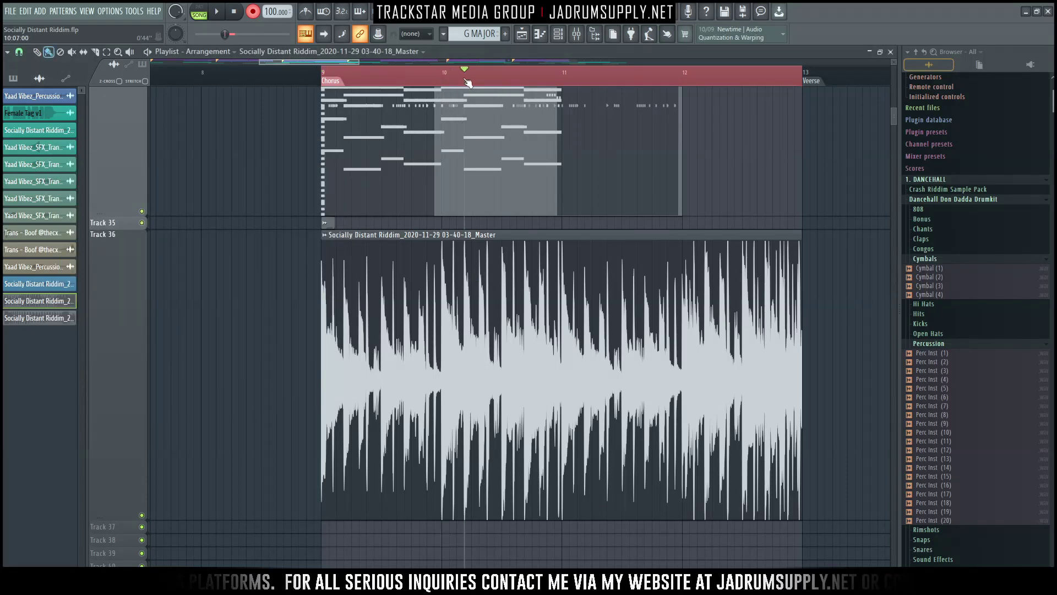
pyautogui.click(438, 91)
pyautogui.moveTo(438, 82); pyautogui.dragTo(554, 98)
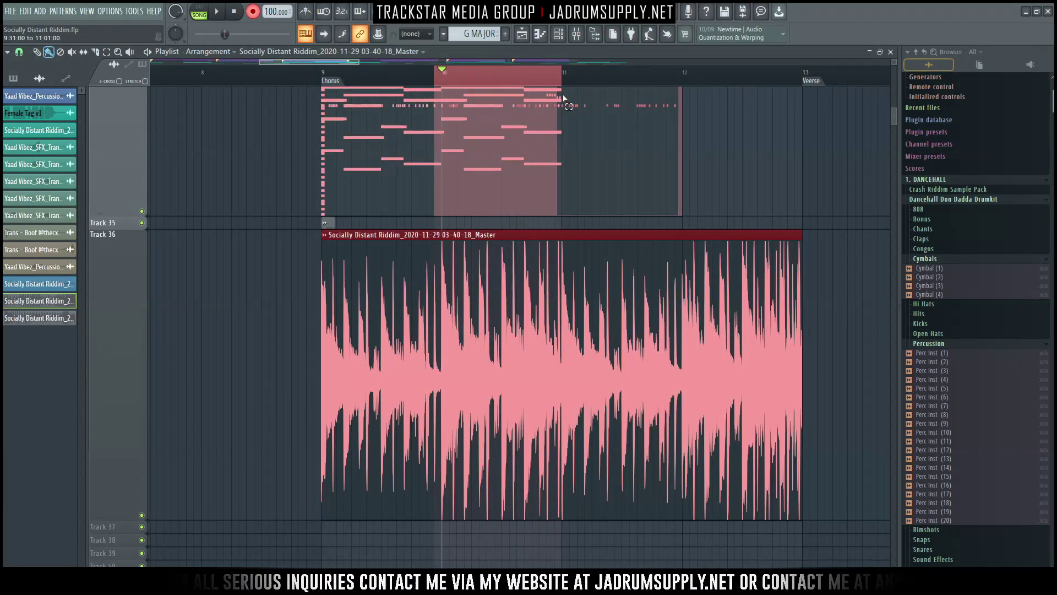
pyautogui.moveTo(435, 80); pyautogui.dragTo(317, 113)
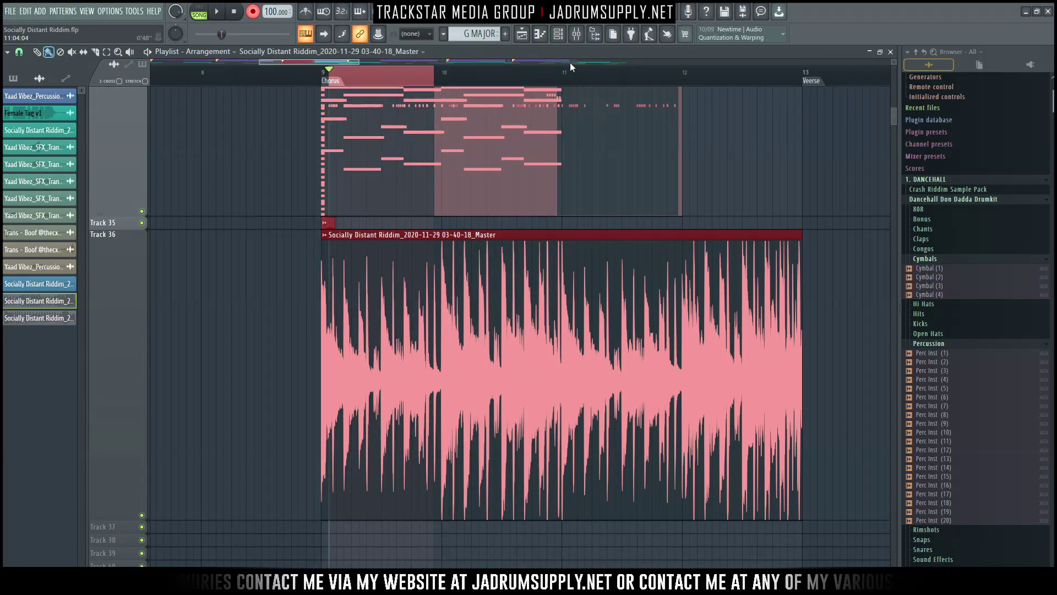
pyautogui.scroll(3, 505, 83)
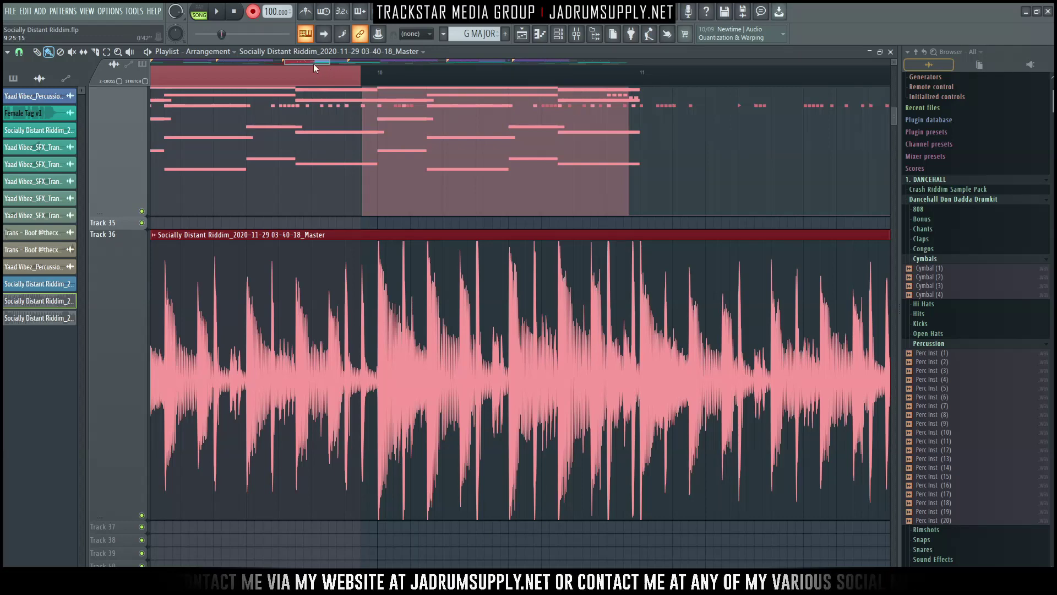
pyautogui.hscroll(-3, 314, 64)
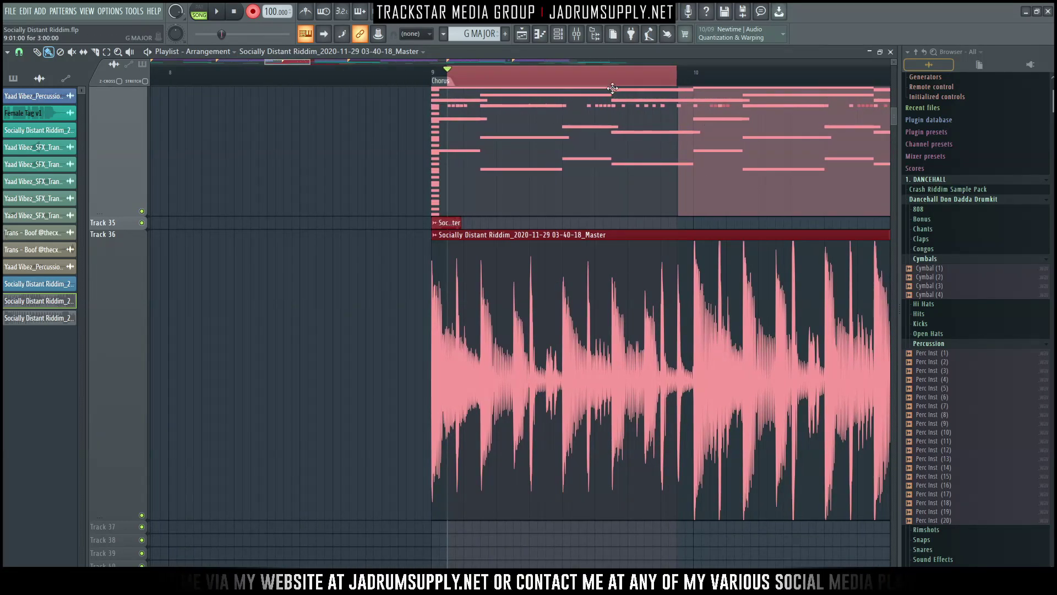
pyautogui.moveTo(301, 61); pyautogui.dragTo(322, 57)
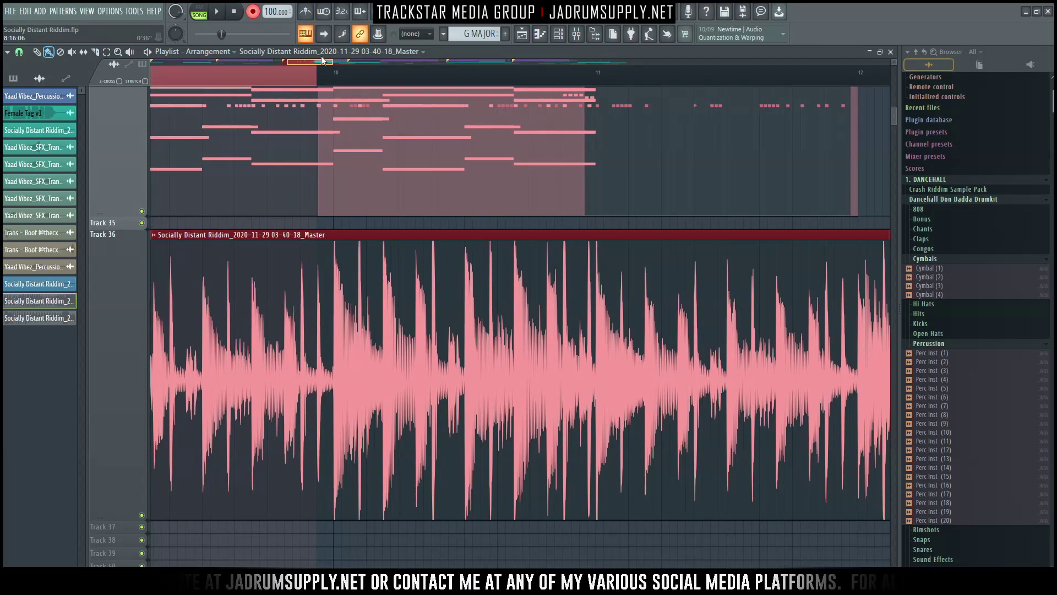
pyautogui.moveTo(321, 55)
pyautogui.mouseDown()
pyautogui.moveTo(357, 64)
pyautogui.moveTo(325, 63)
pyautogui.mouseUp()
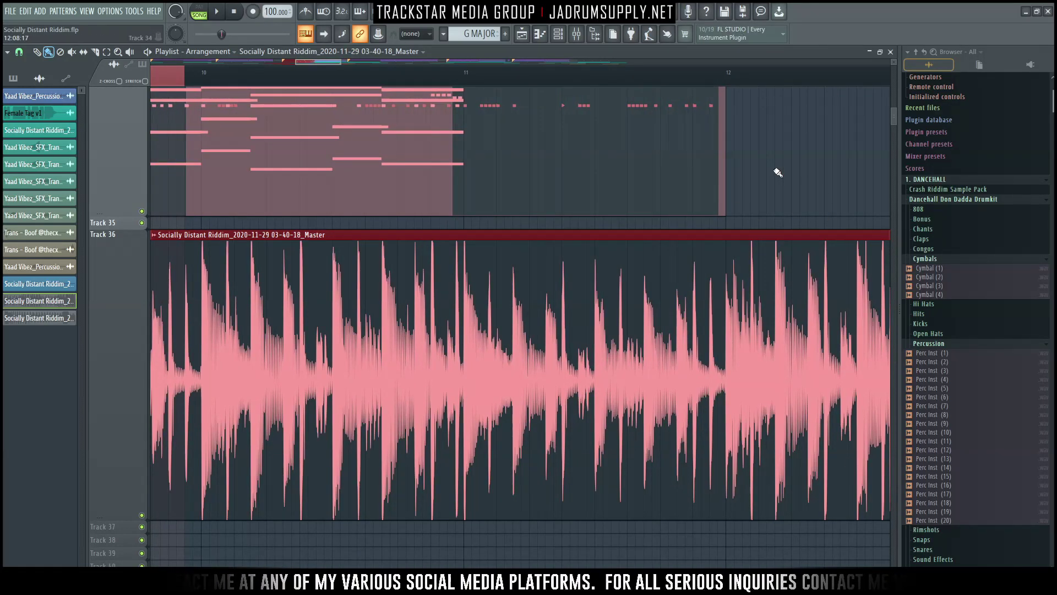
# Delete the recorded Master clips from the playlist, clear the time selection and return the playhead to bar 1.
pyautogui.rightClick(526, 385)
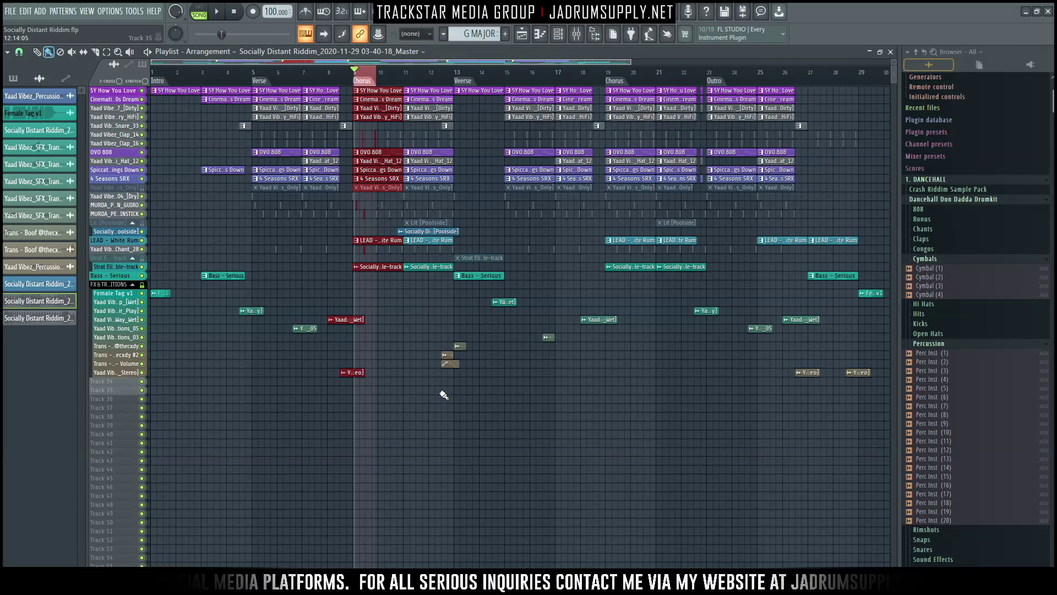
pyautogui.click(385, 235)
pyautogui.click(176, 74)
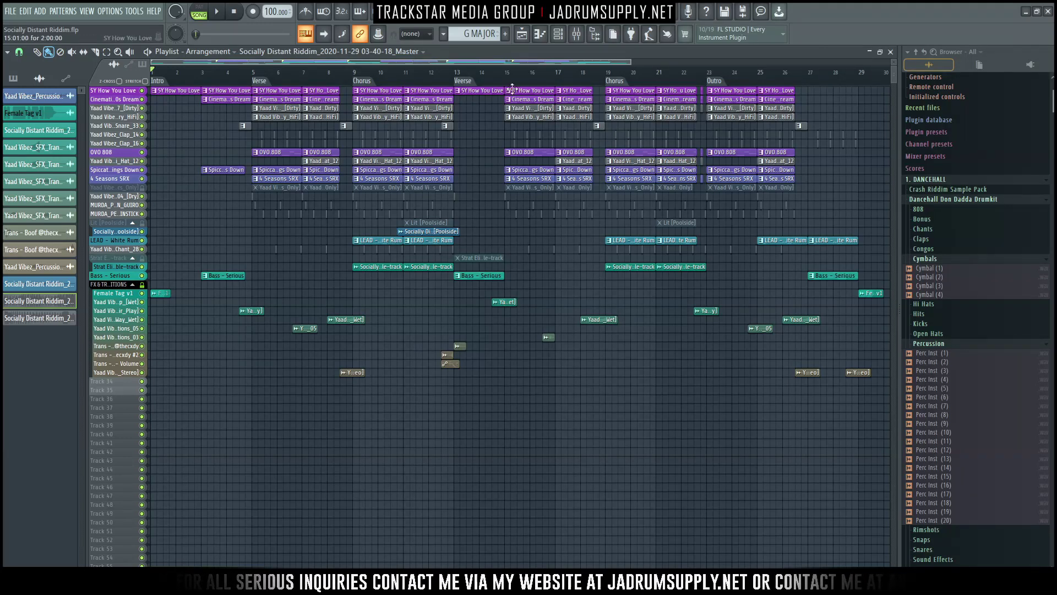
# Disarm recording on the Master mixer track and play the full arrangement from the beginning.
pyautogui.click(576, 34)
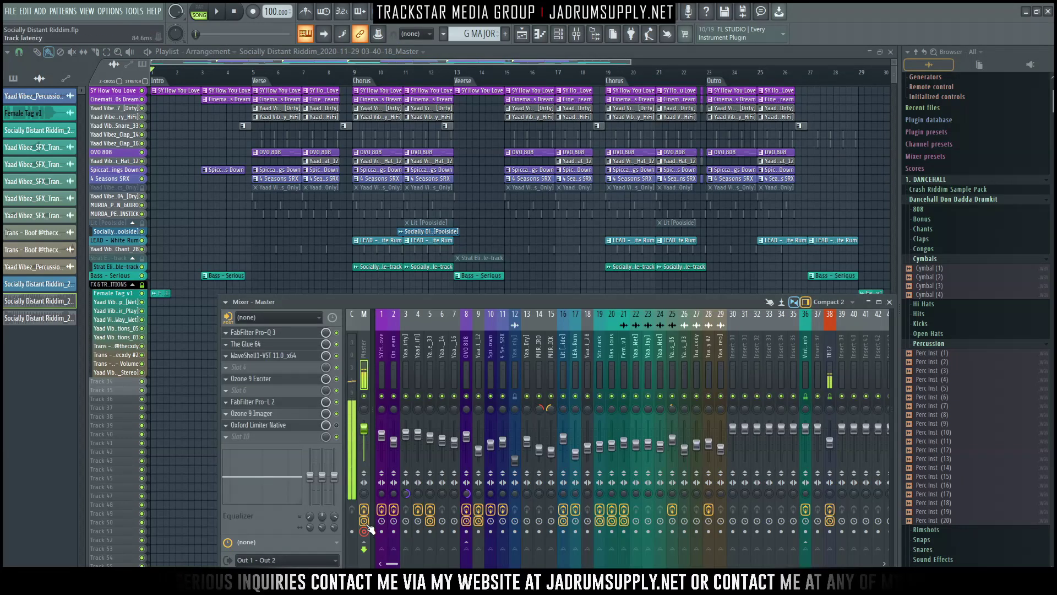
pyautogui.press('space')
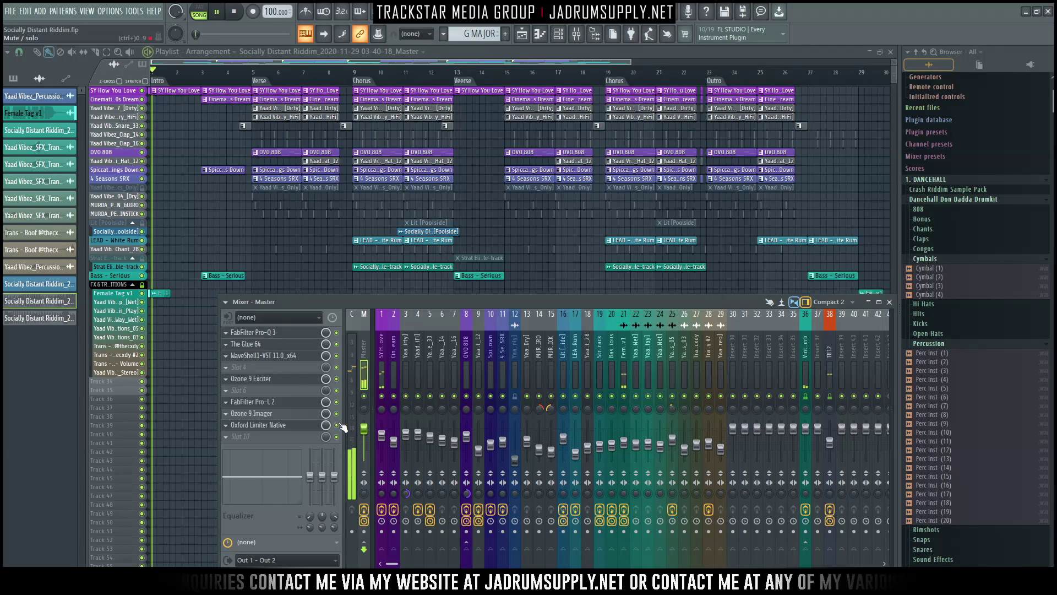